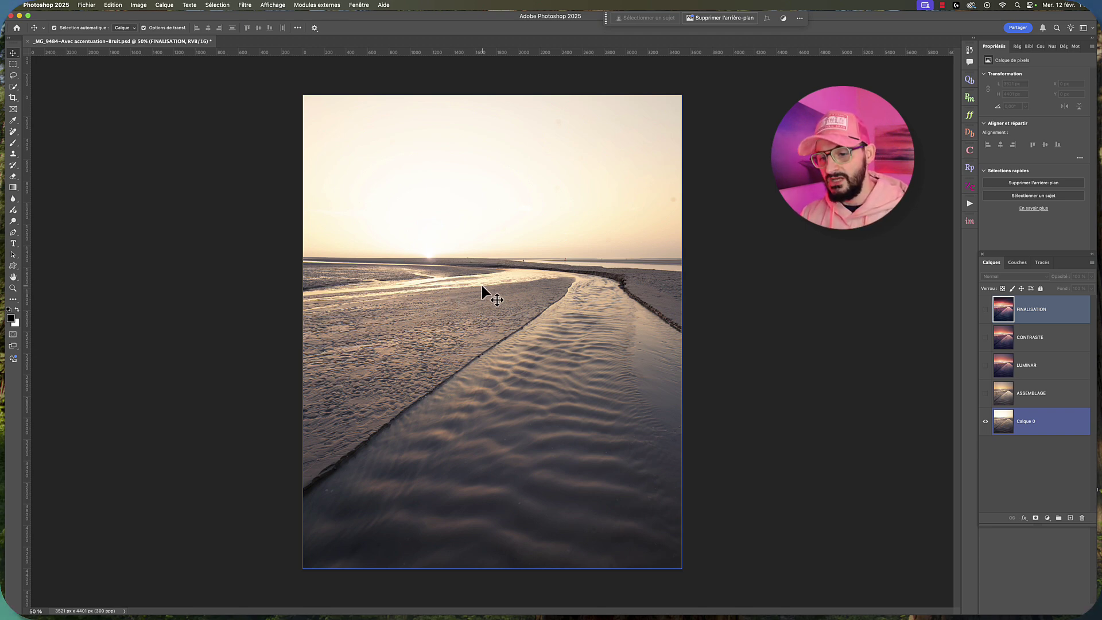
Show the ASSEMBLAGE layer and briefly toggle the LUMINAR layer's visibility to compare the two versions.
left_click(767, 352)
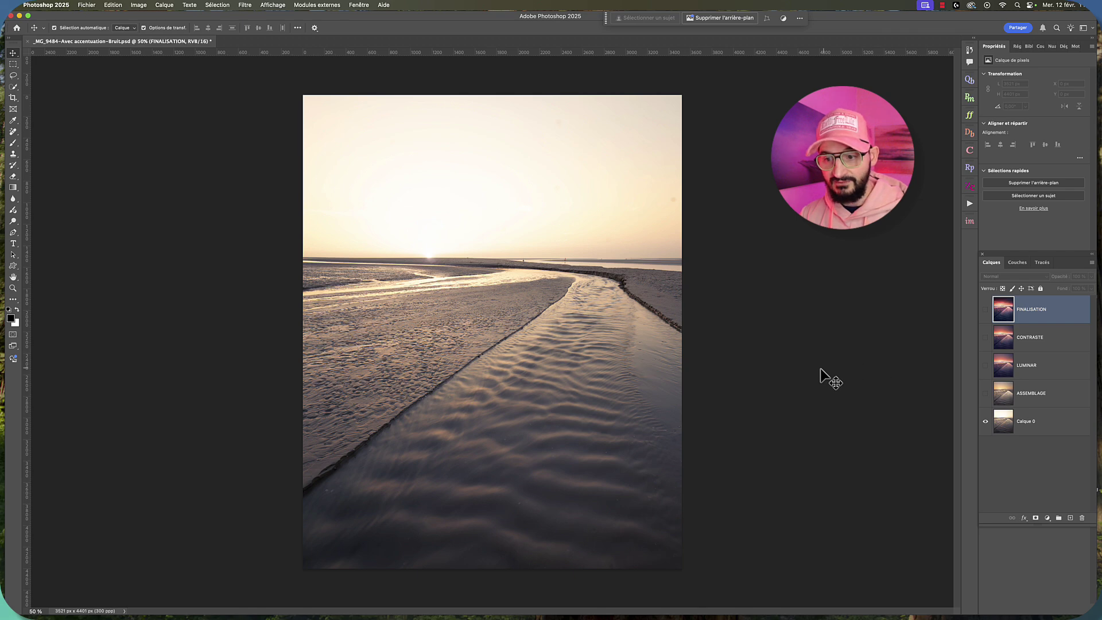
left_click(986, 395)
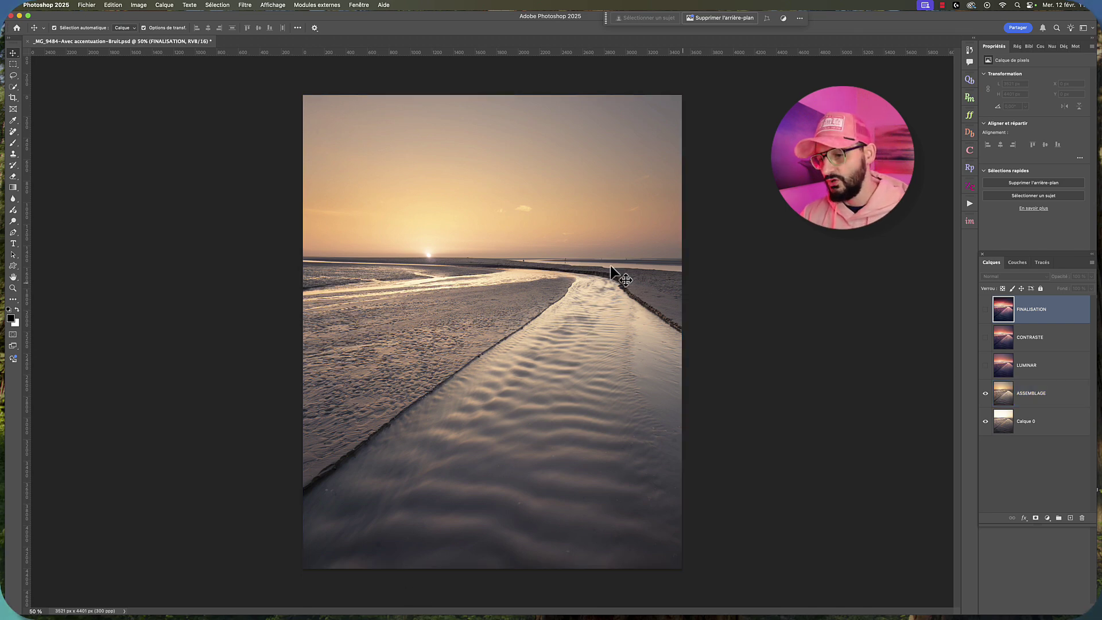
left_click(986, 366)
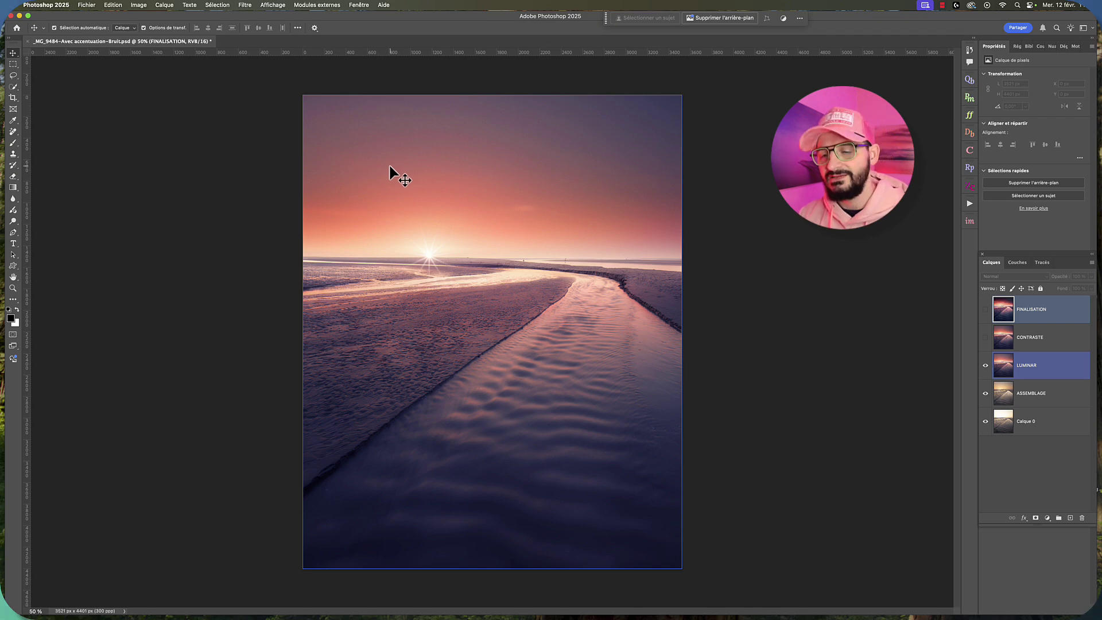
left_click(986, 365)
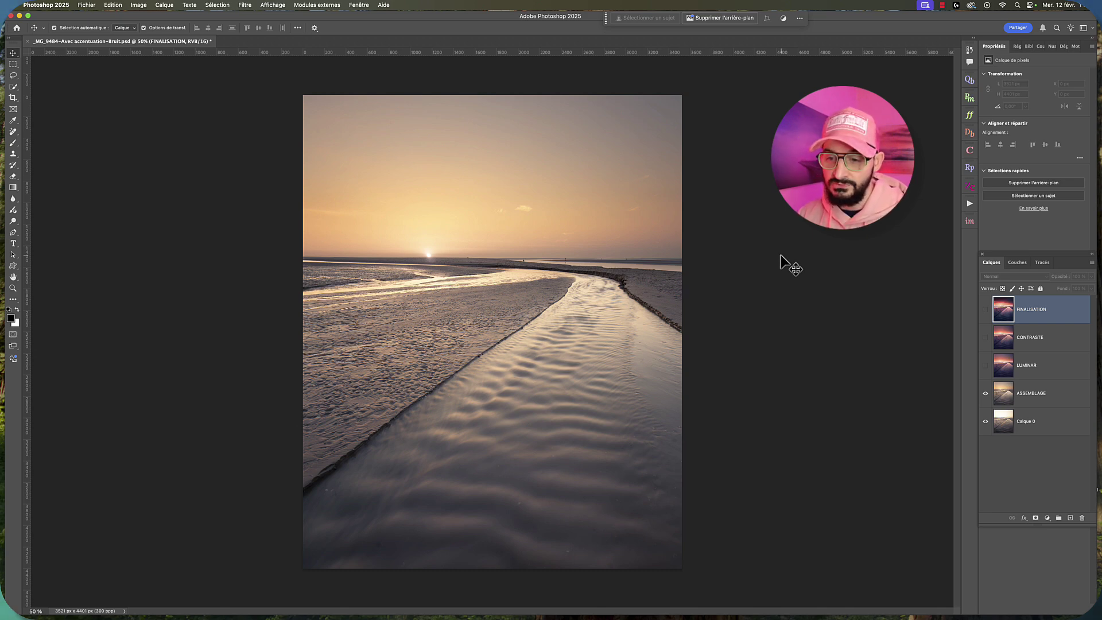
left_click(430, 253)
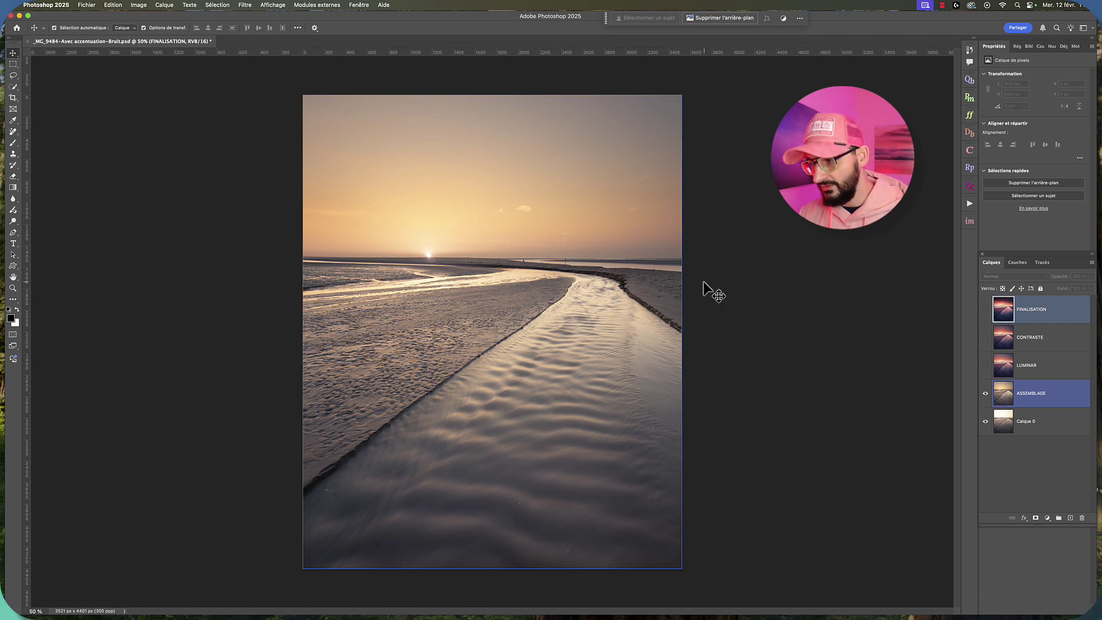
left_click(825, 314)
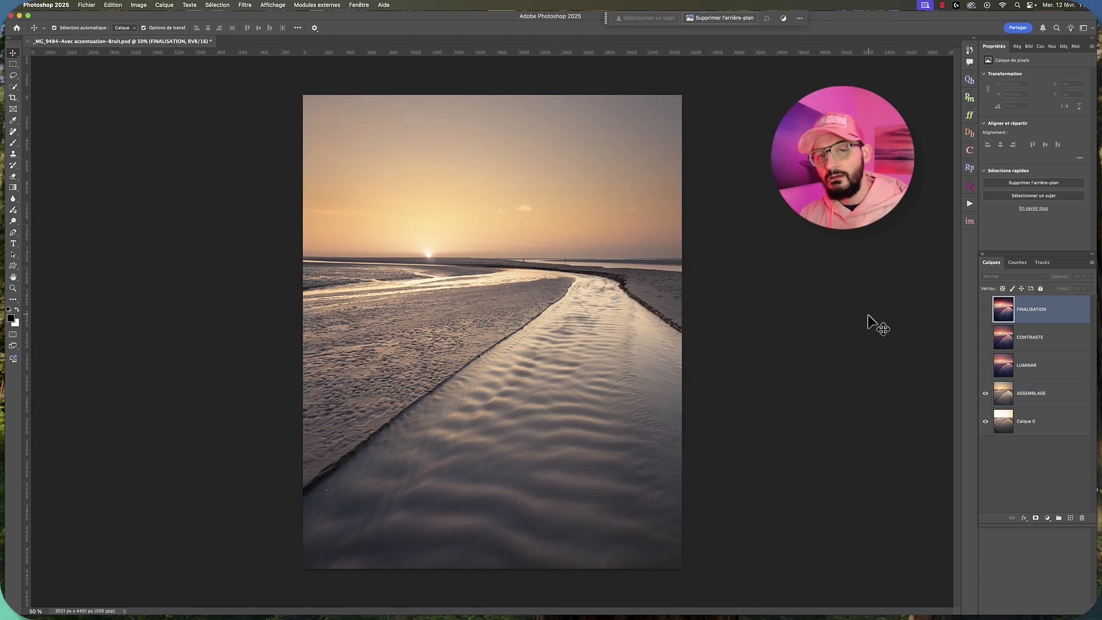
Make the LUMINAR and CONTRASTE layers visible, keeping the FINALISATION layer hidden.
left_click(985, 366)
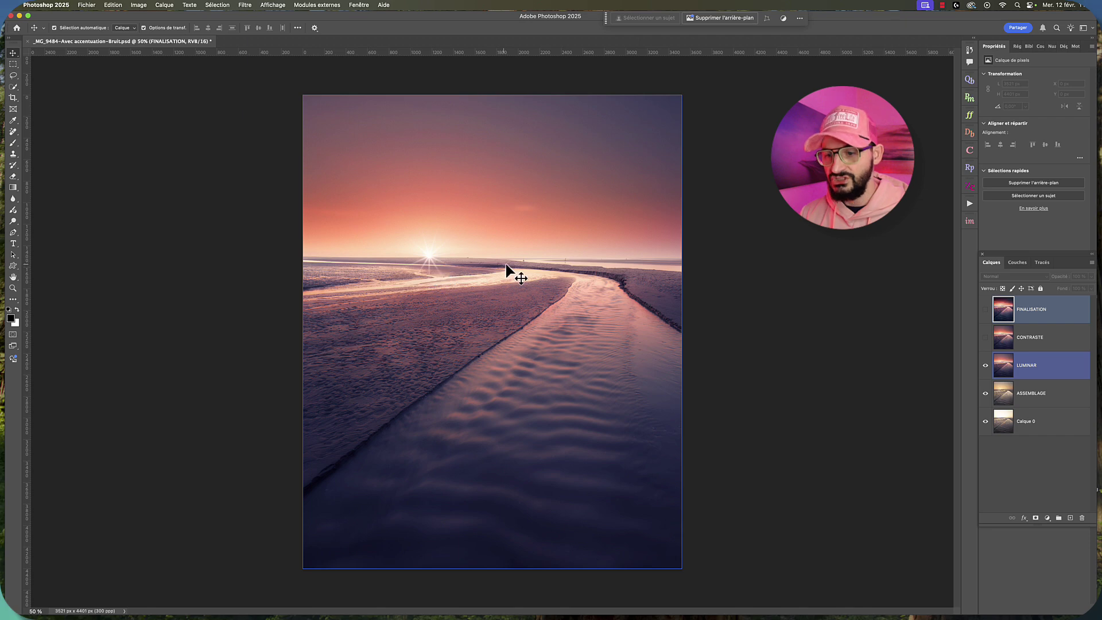
left_click(1008, 315)
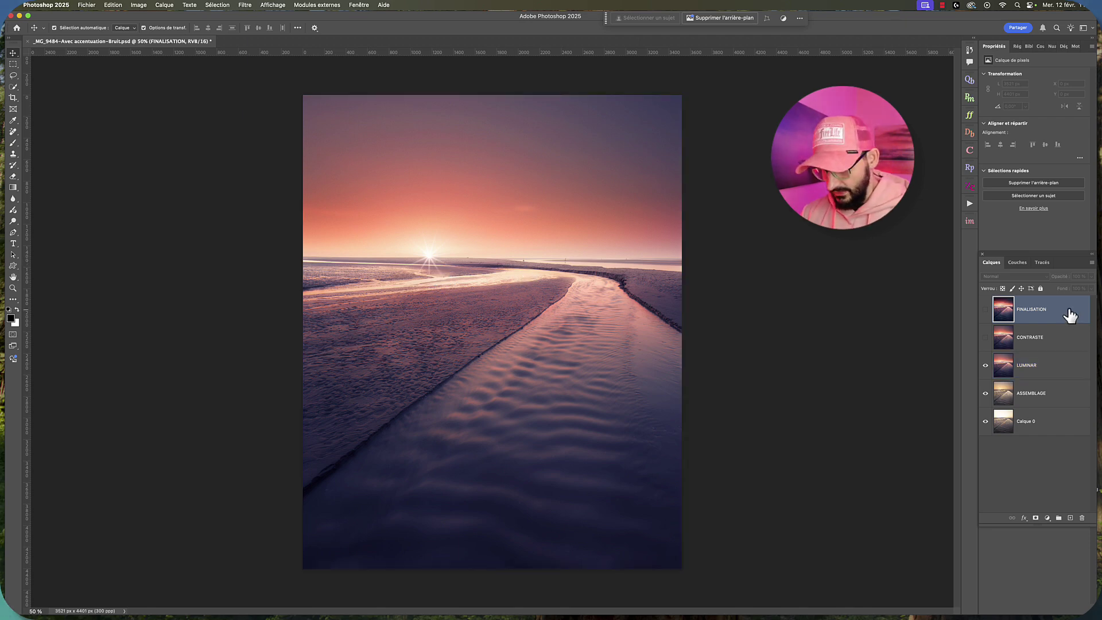
left_click(986, 339)
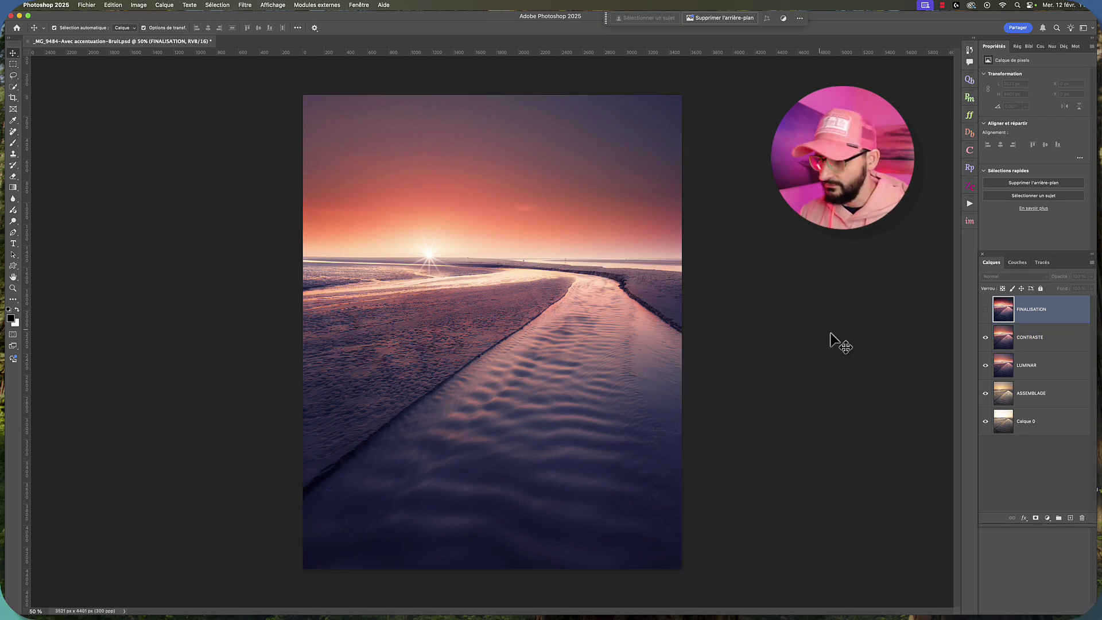
left_click(1002, 344, "shift")
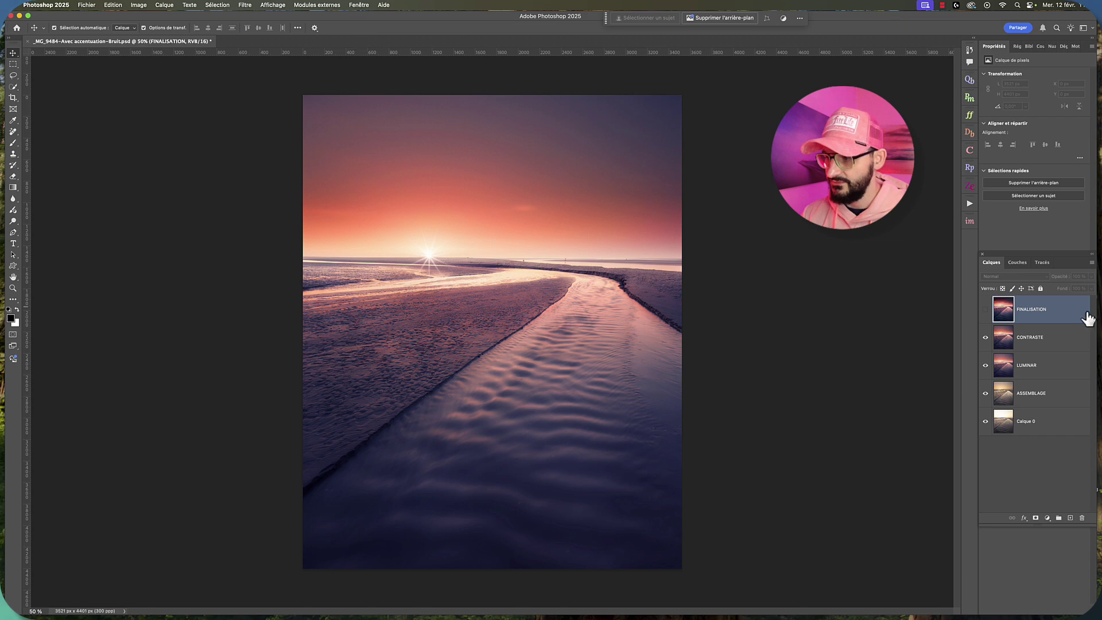
Duplicate the CONTRASTE layer and open the copy in the Luminar Neo filter.
left_click(1062, 342)
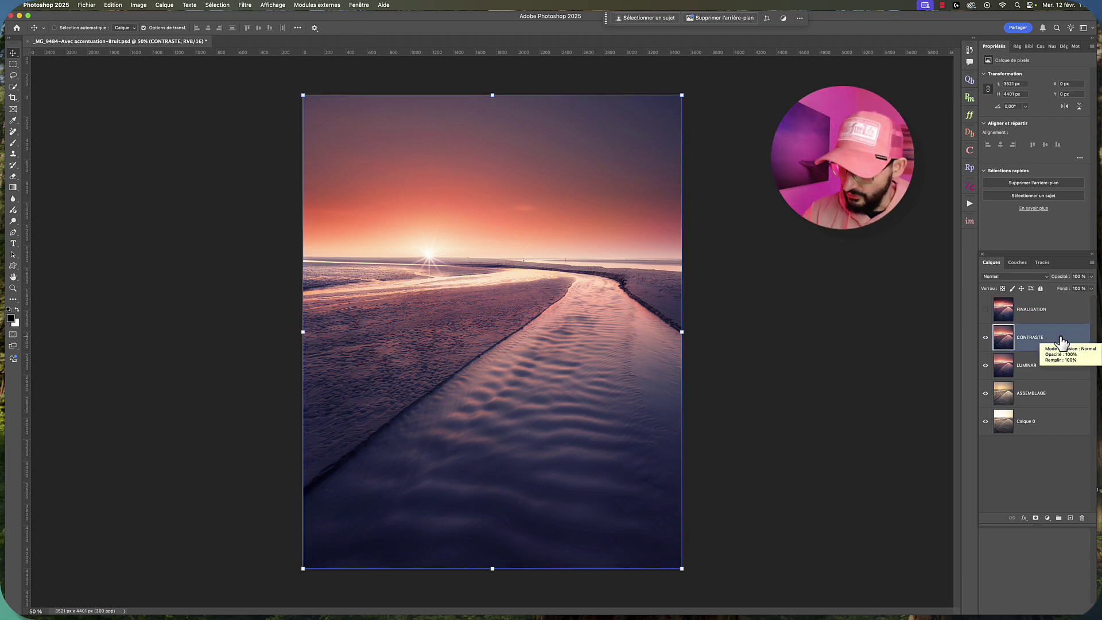
key("super+j")
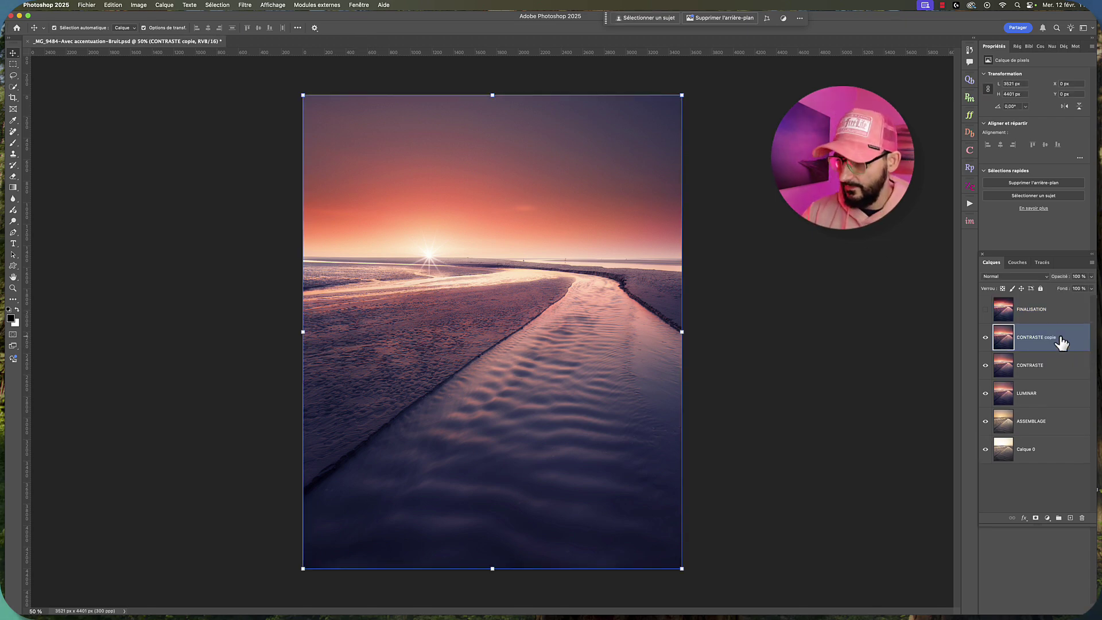
left_click(245, 5)
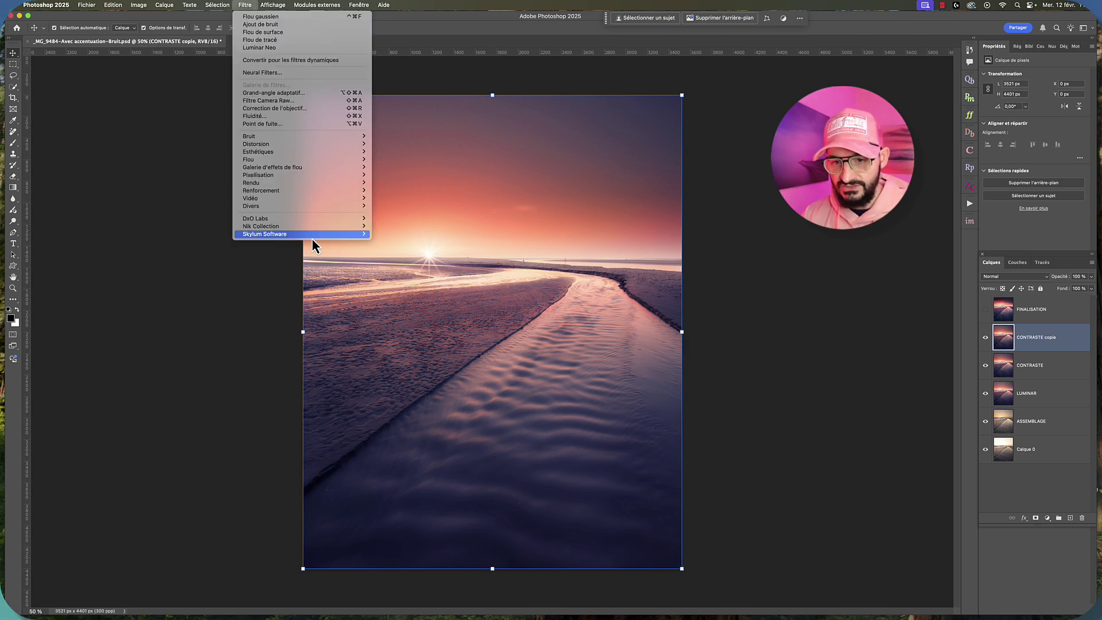
mouse_move(311, 239)
left_click(404, 233)
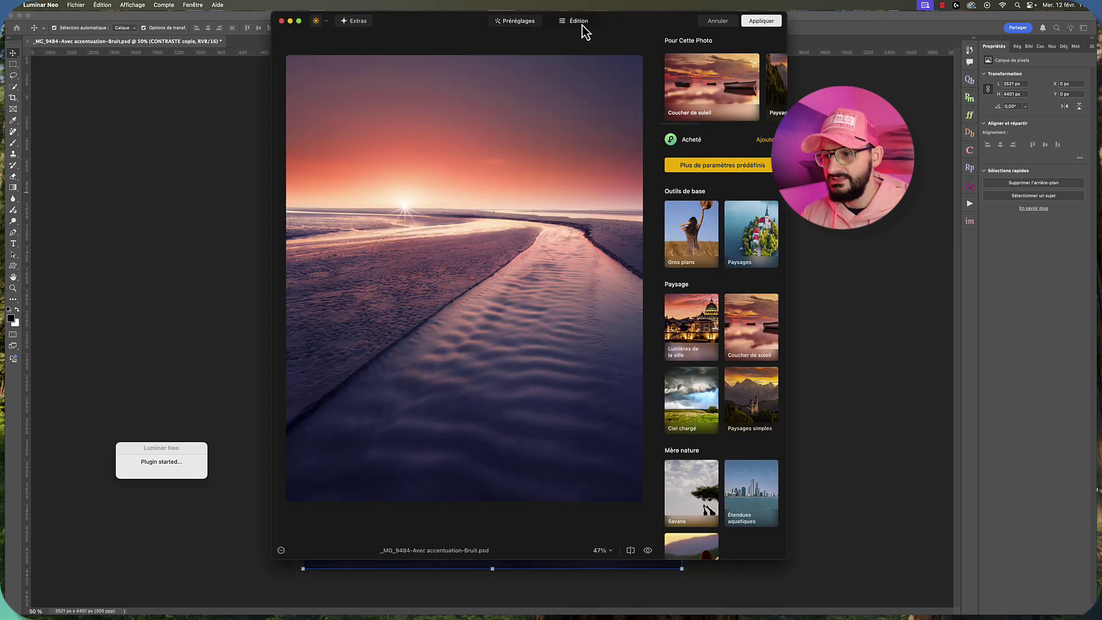
Replace the sky with the Sunset 3 preset using Luminar Neo's Ciel editing tool.
left_click(581, 23)
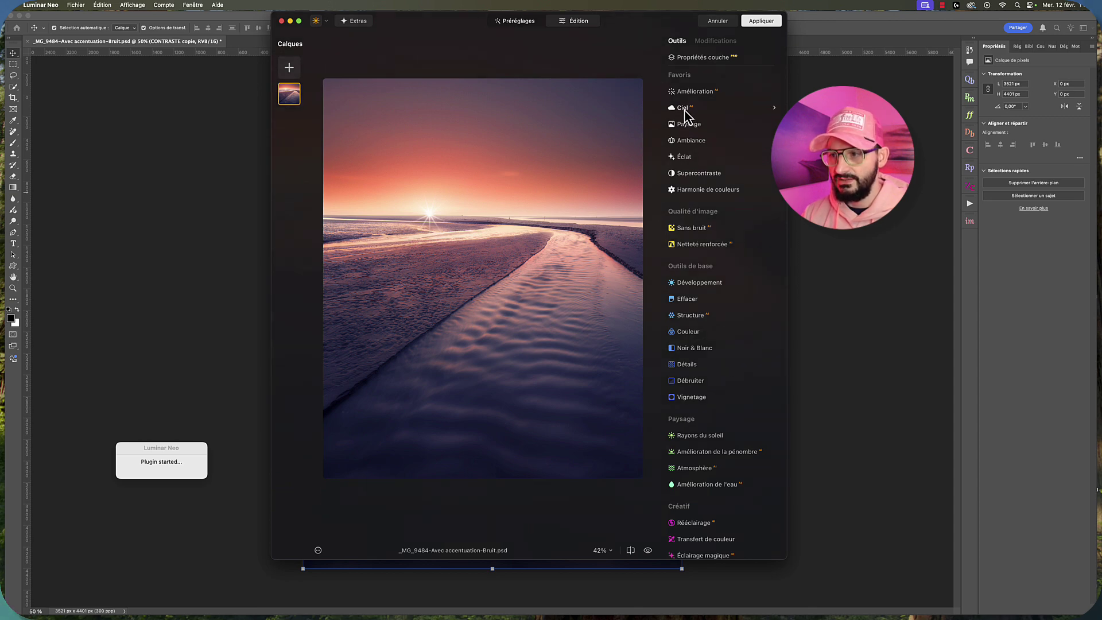
left_click(685, 110)
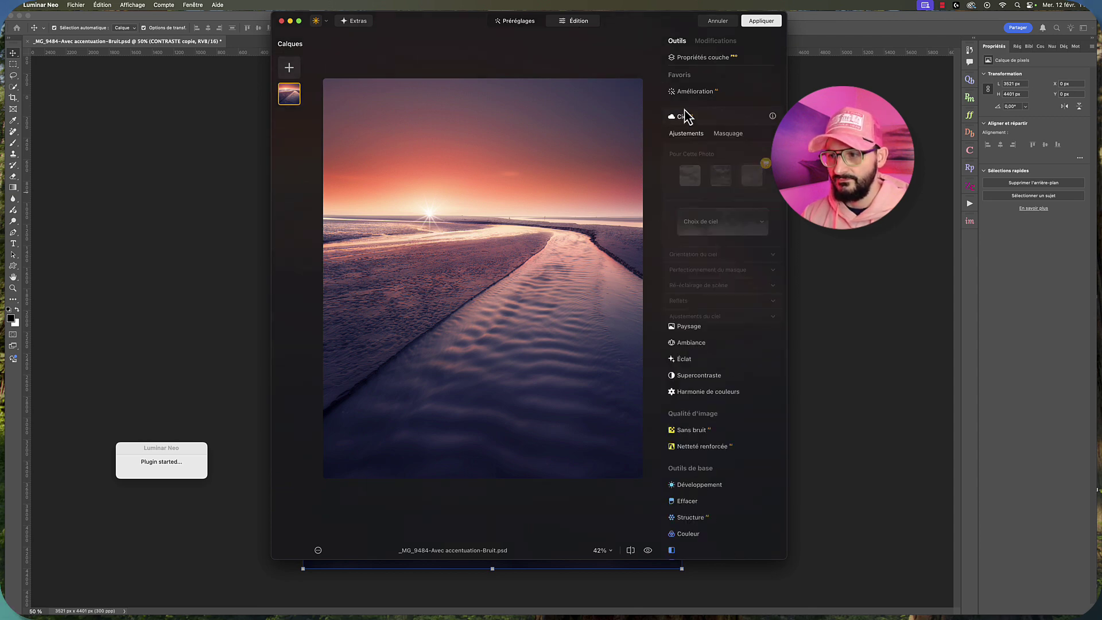
left_click(763, 222)
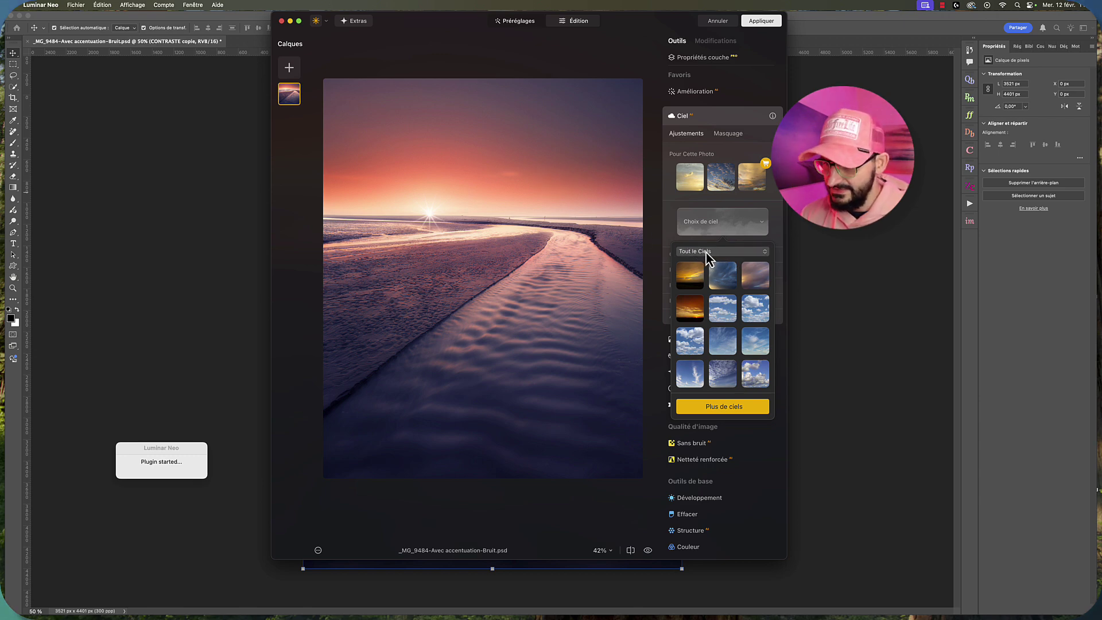
scroll(709, 267, "down", 2)
scroll(709, 267, "down", 6)
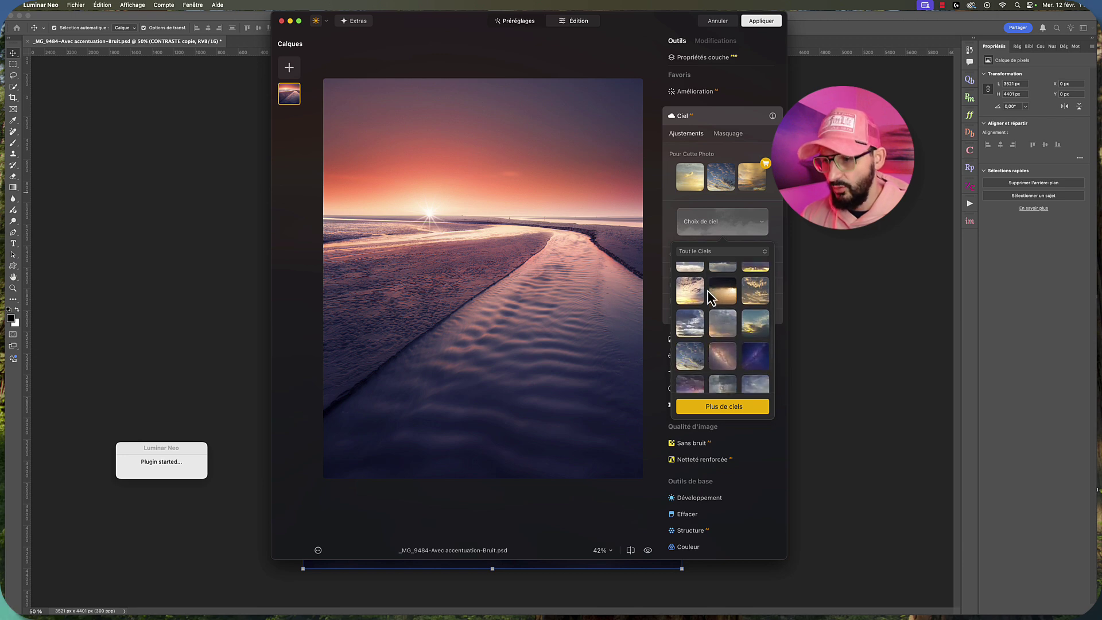
scroll(709, 292, "down", 5)
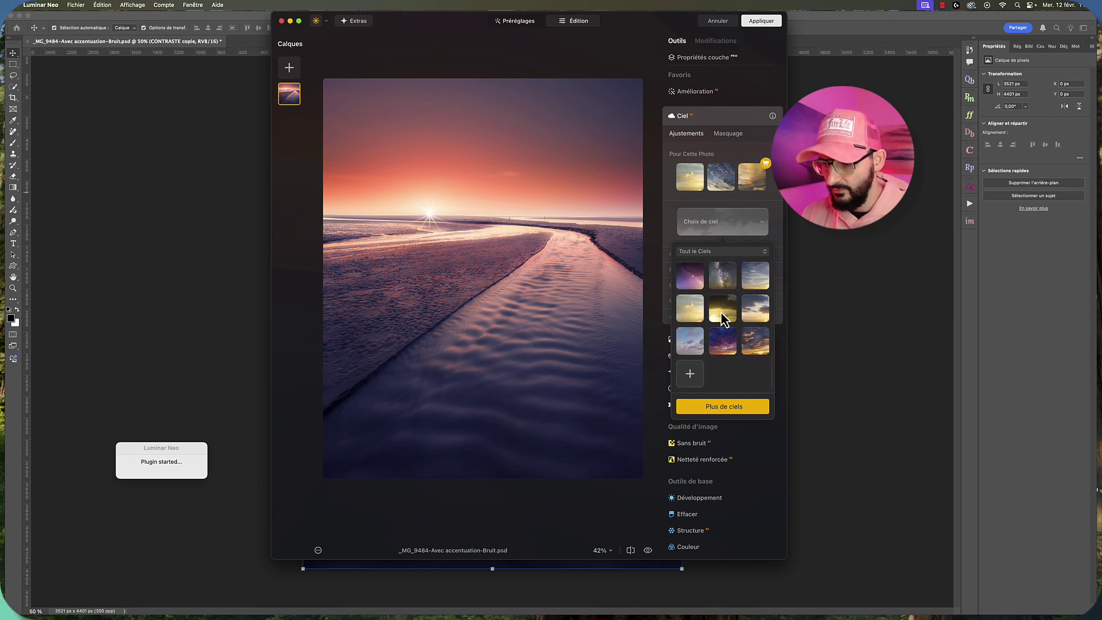
left_click(722, 309)
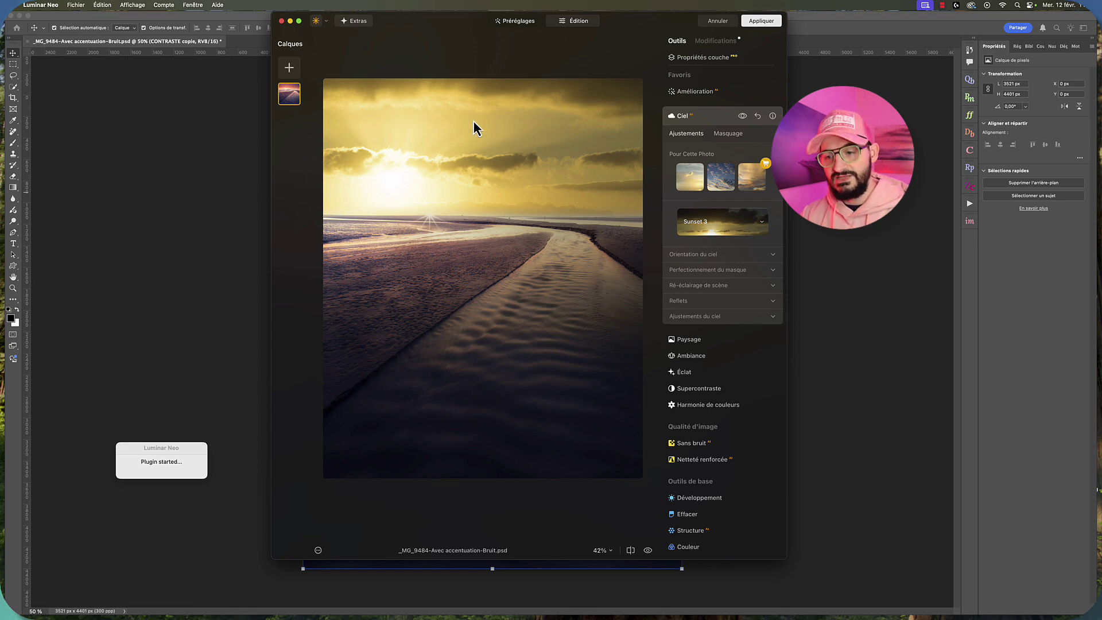
Try the Sunset Clouds 2 sky and two of the custom cloudy skies on the photo.
left_click(759, 220)
left_click(724, 342)
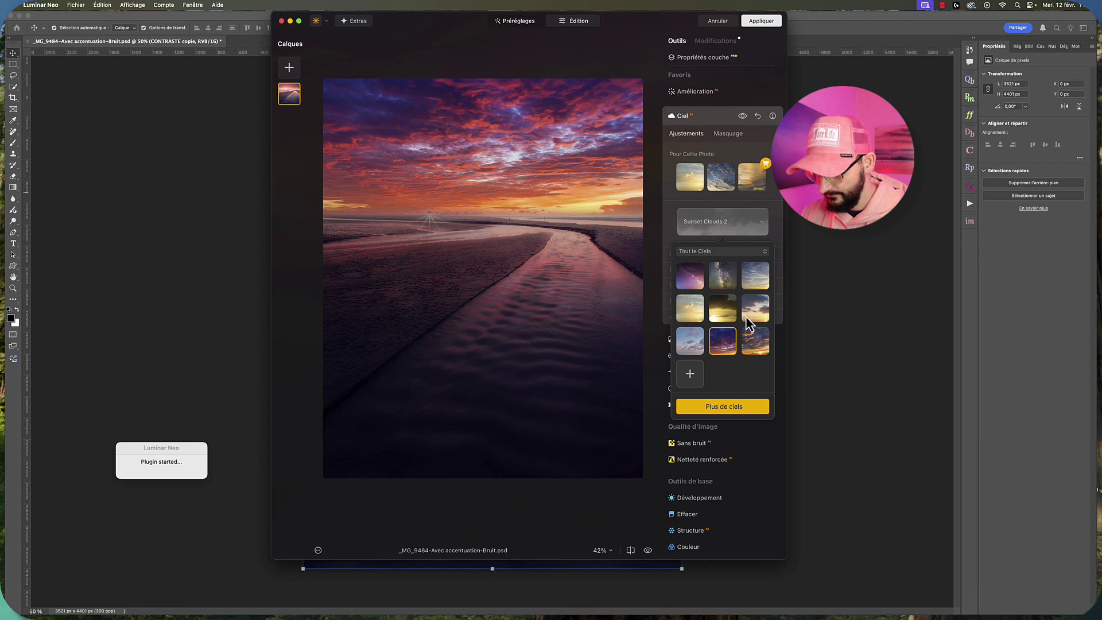
scroll(751, 322, "up", 3)
scroll(694, 301, "up", 10)
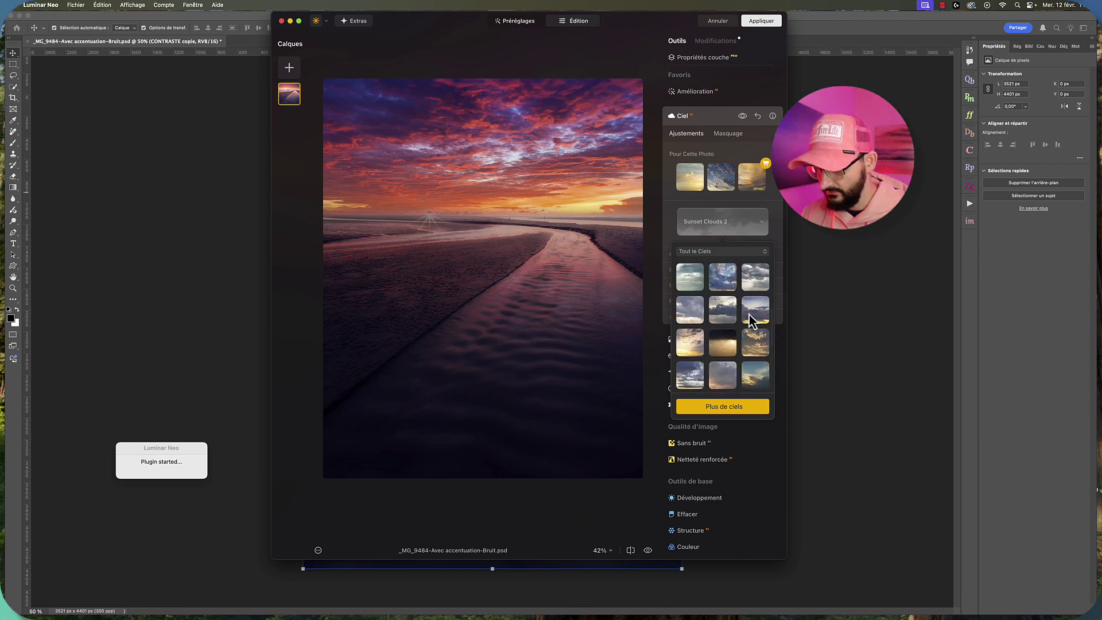
scroll(732, 330, "up", 3)
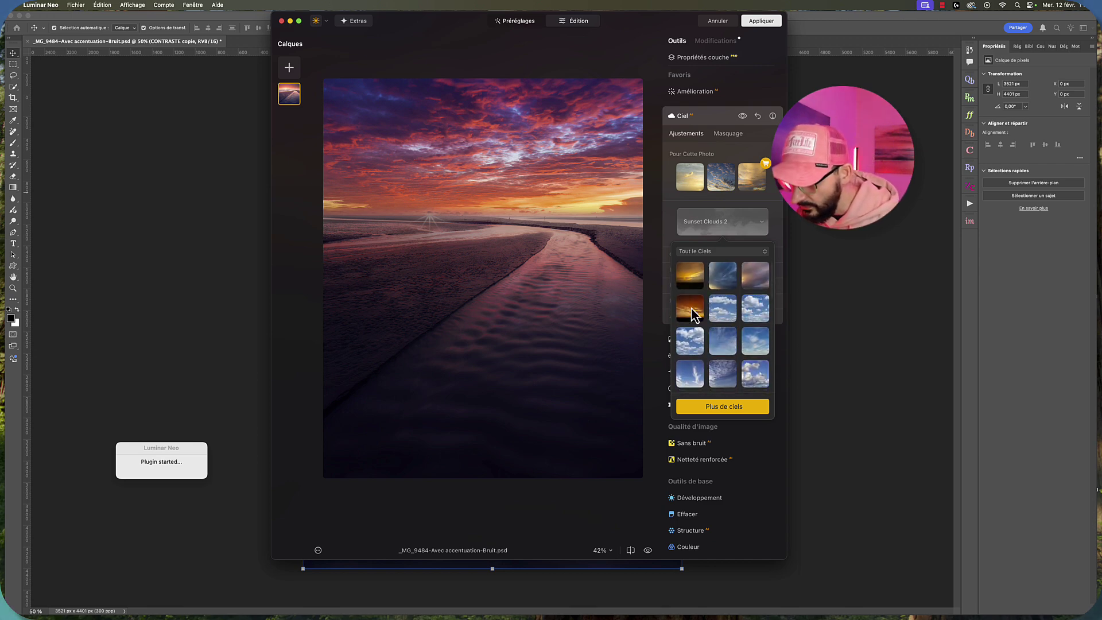
left_click(722, 277)
left_click(757, 275)
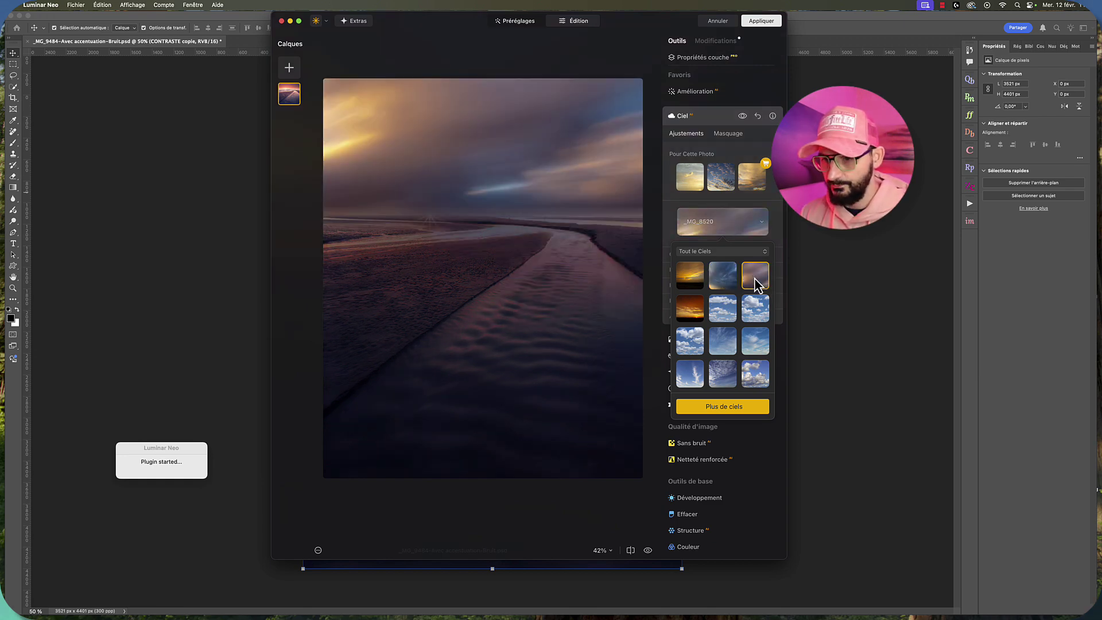
Set the replacement sky back to Sunset 3, check the available sky categories and close the sky selection.
scroll(741, 287, "down", 5)
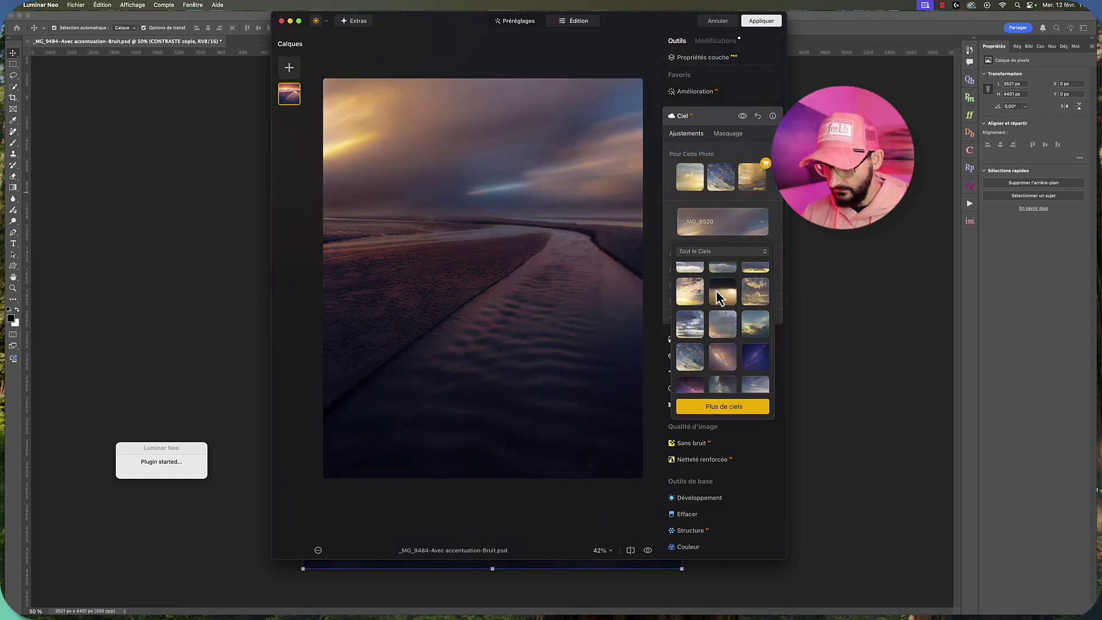
scroll(728, 304, "down", 3)
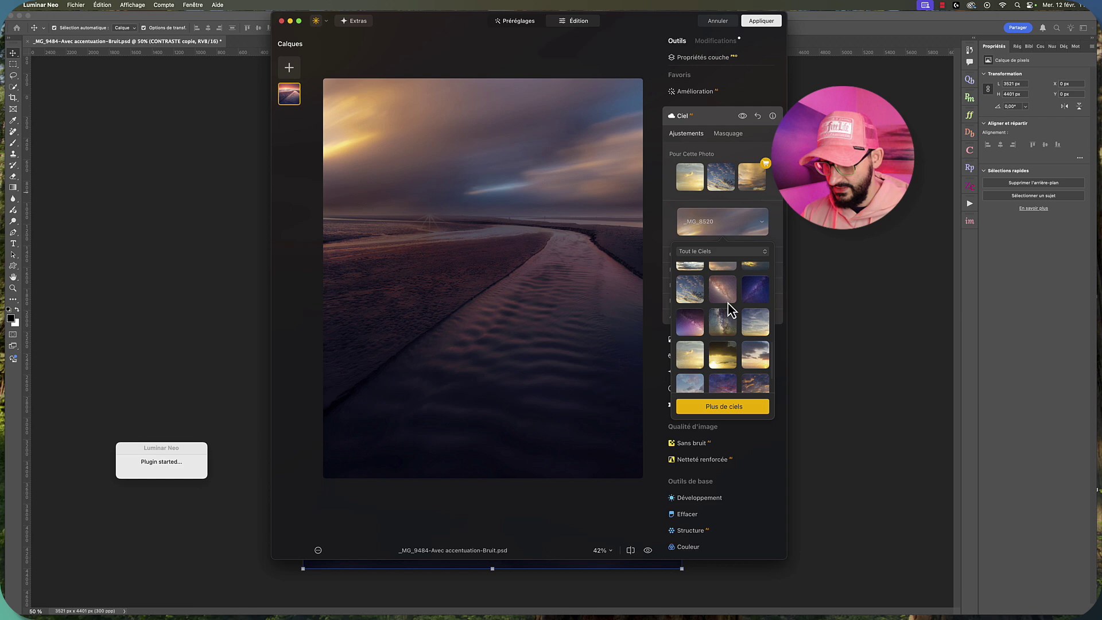
left_click(726, 344)
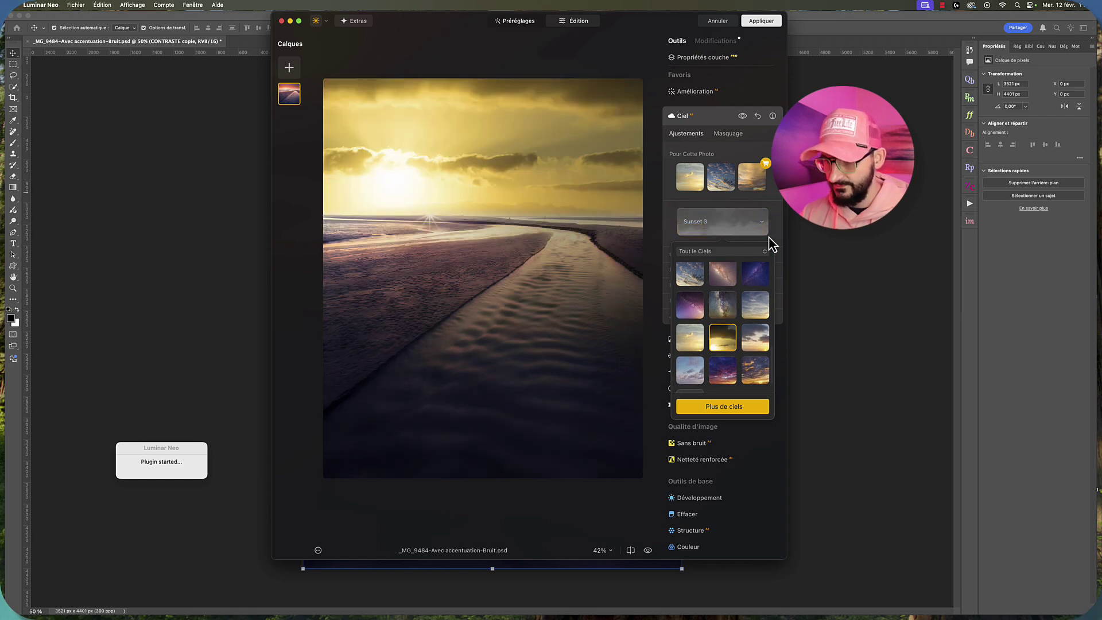
left_click(766, 252)
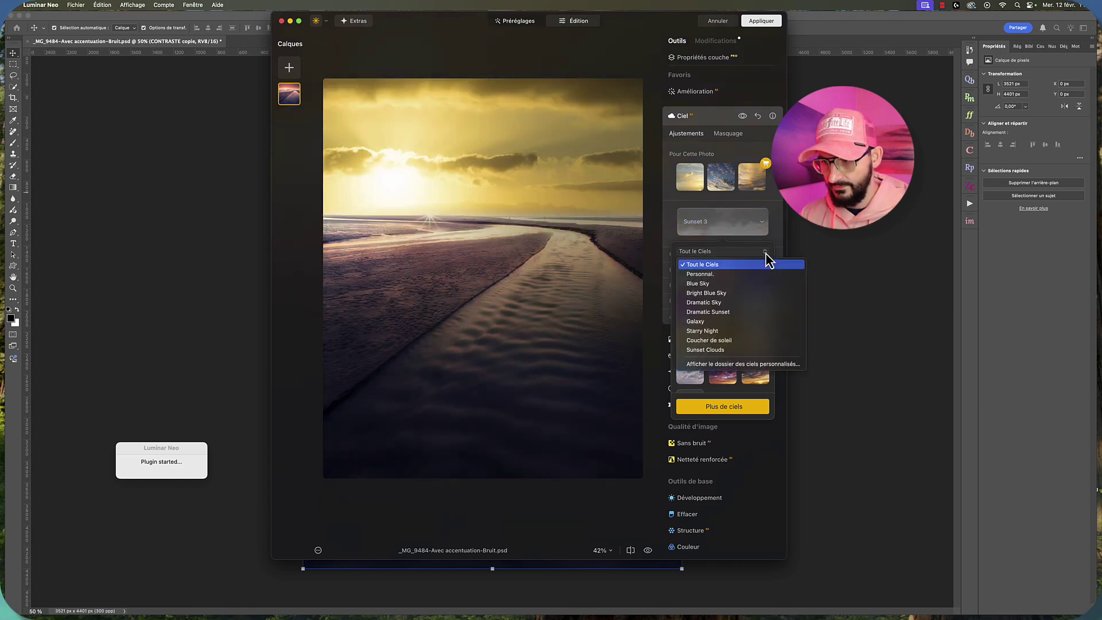
left_click(783, 244)
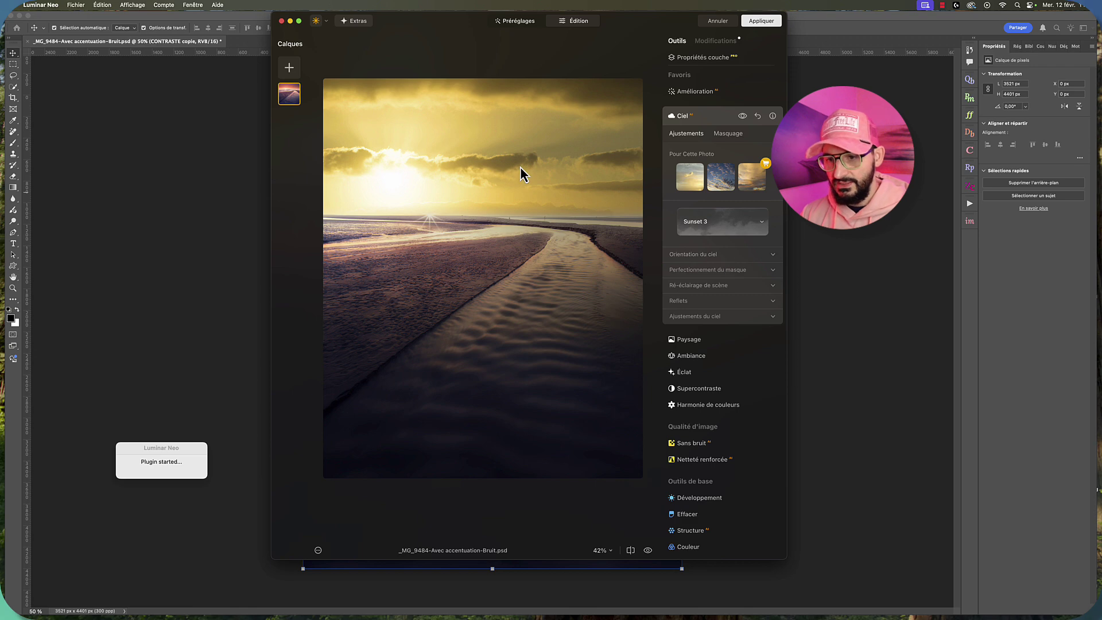
Adjust the sky orientation to horizon position -17, vertical position -1 and horizontal position 6.
left_click(774, 256)
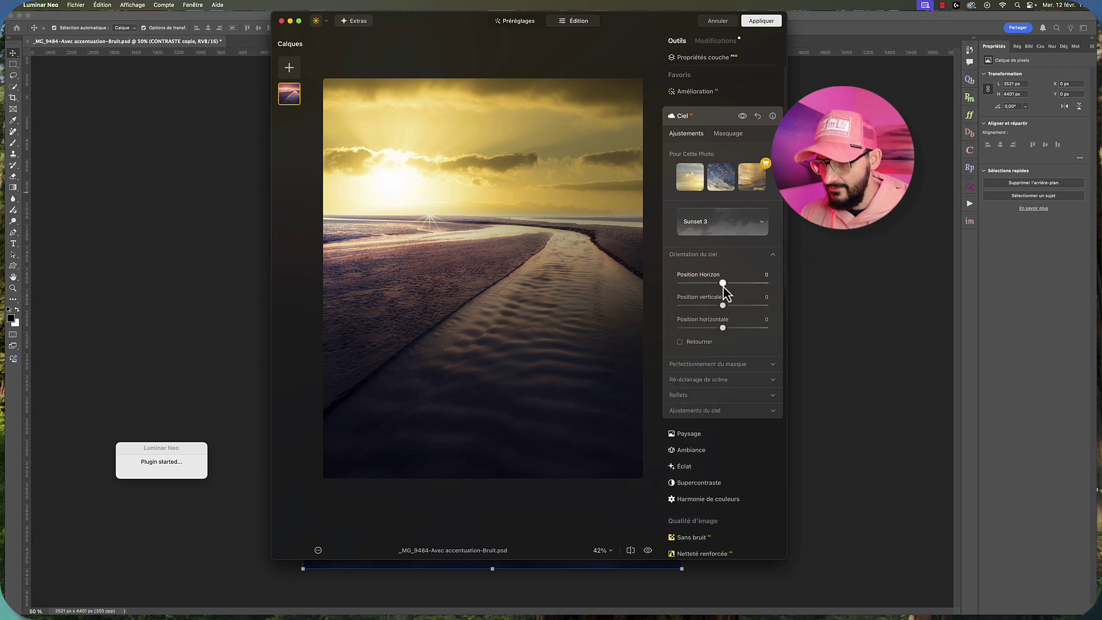
left_click_drag(723, 283, 716, 285)
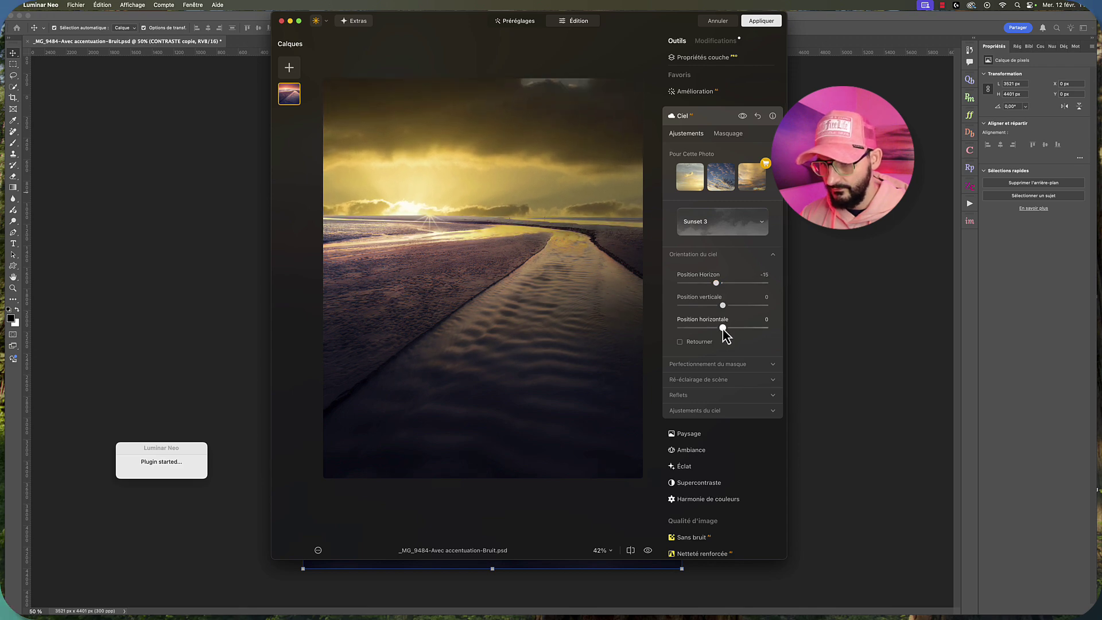
left_click_drag(723, 328, 726, 329)
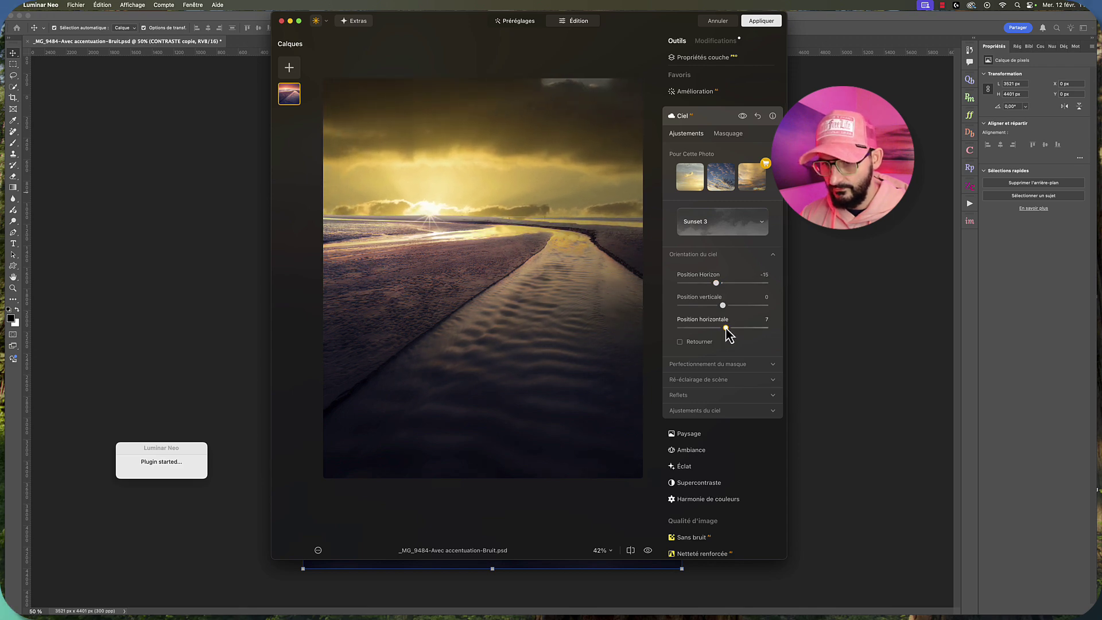
left_click_drag(717, 283, 715, 283)
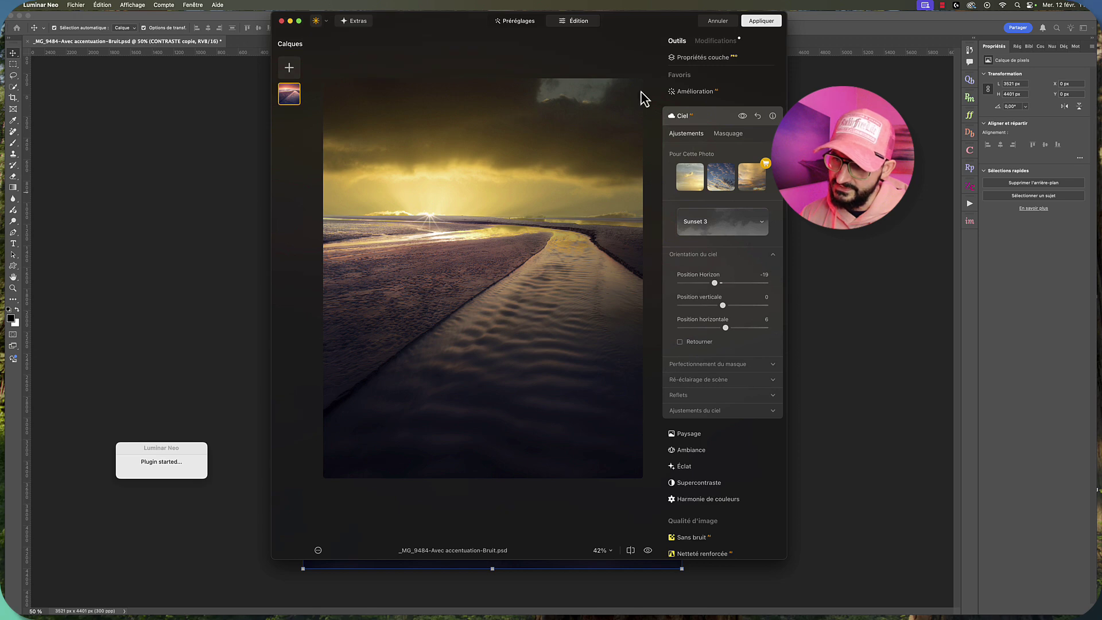
left_click_drag(714, 282, 716, 283)
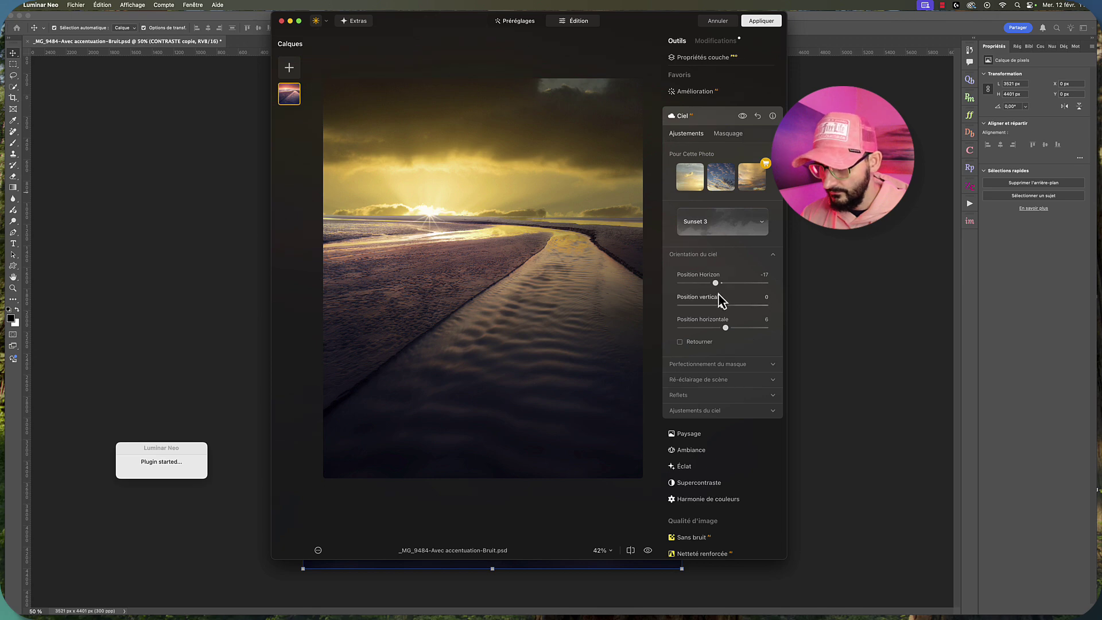
left_click_drag(723, 306, 723, 307)
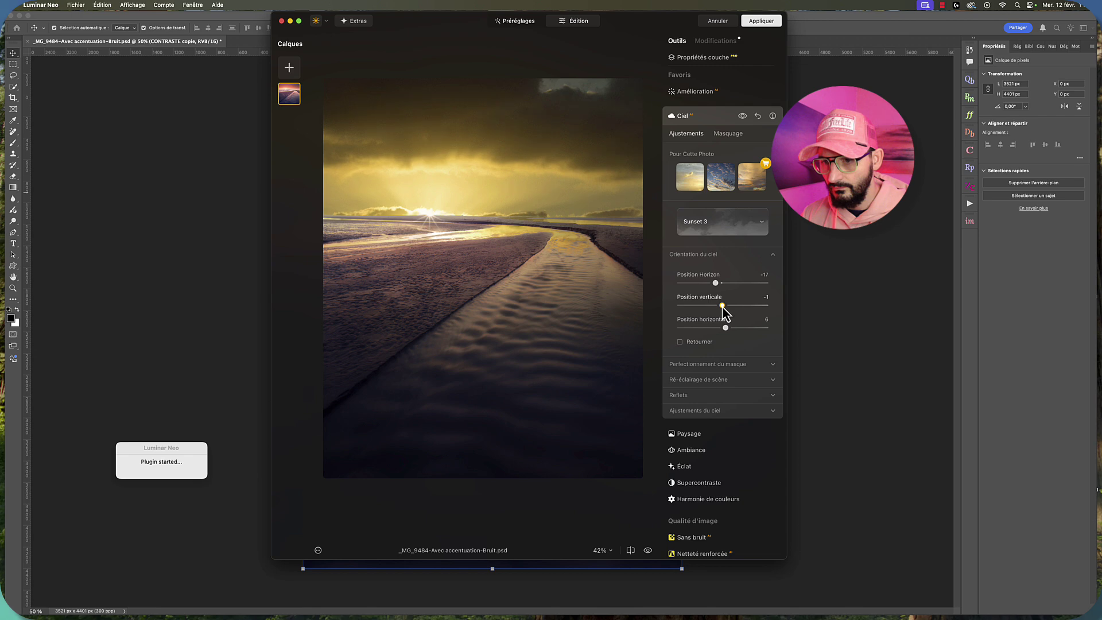
Set the replacement sky's horizontal position to 7 and the reflection amount to 58.
left_click_drag(723, 307, 728, 330)
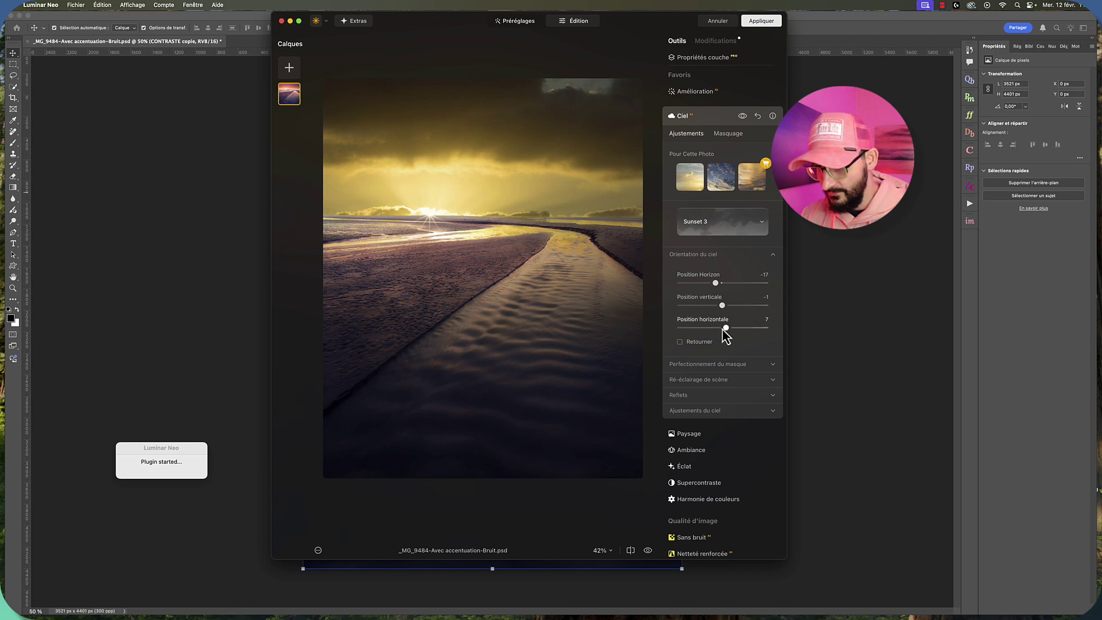
left_click(773, 397)
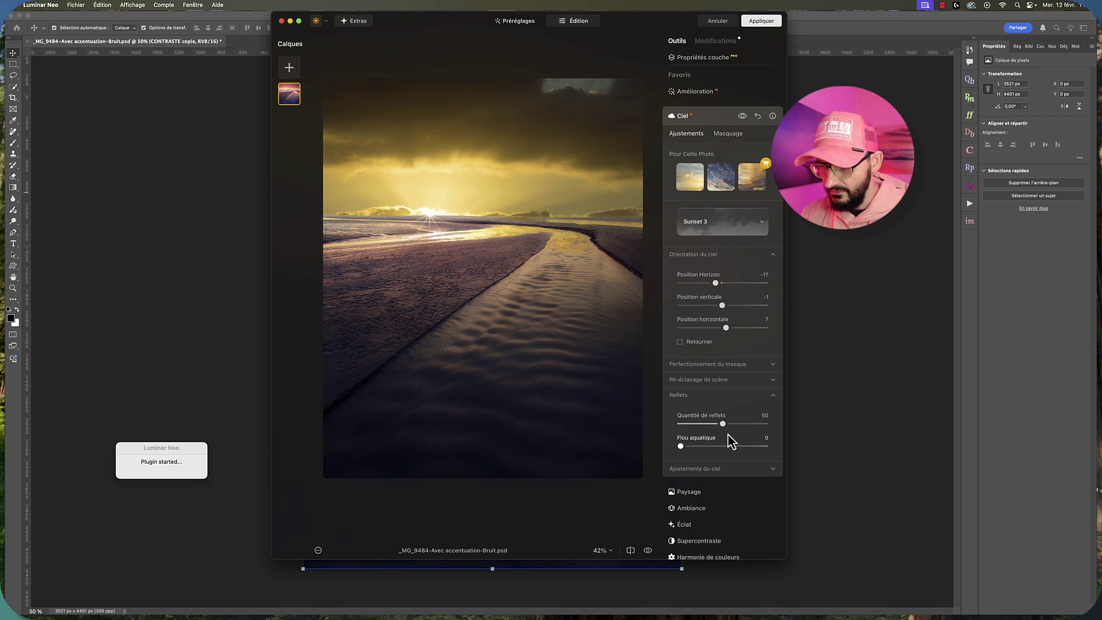
mouse_move(723, 425)
left_mouse_down()
mouse_move(681, 425)
mouse_move(765, 428)
mouse_move(707, 428)
mouse_move(741, 431)
left_mouse_up()
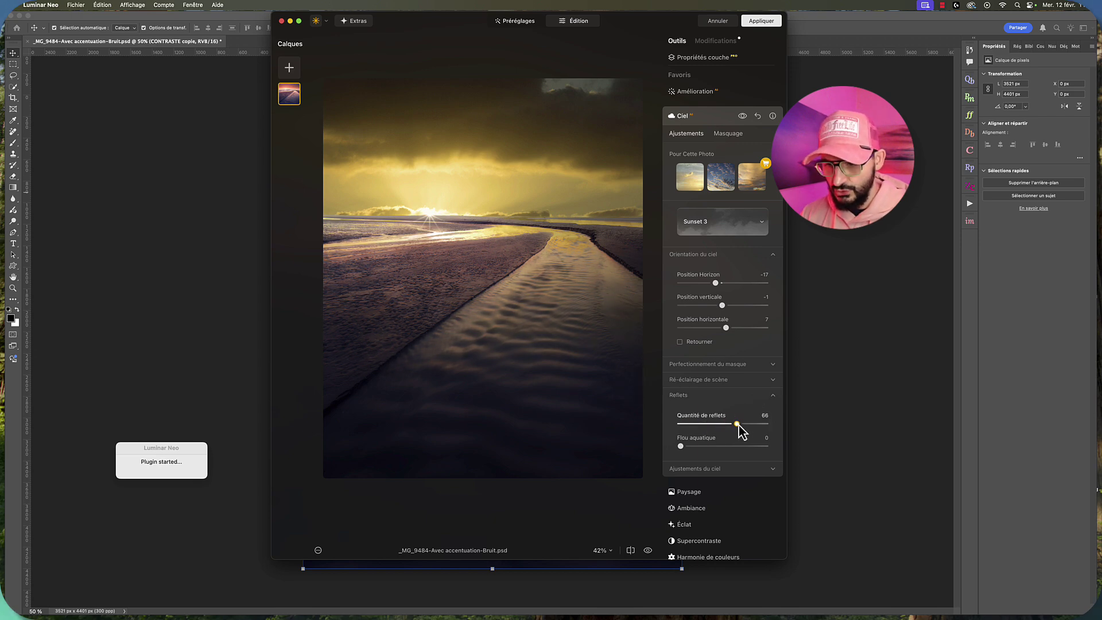
Set the general mask refinement of the sky to 87 and apply the Luminar Neo edit to the layer.
left_click(772, 365)
mouse_move(702, 393)
left_mouse_down()
mouse_move(754, 394)
mouse_move(721, 394)
left_mouse_up()
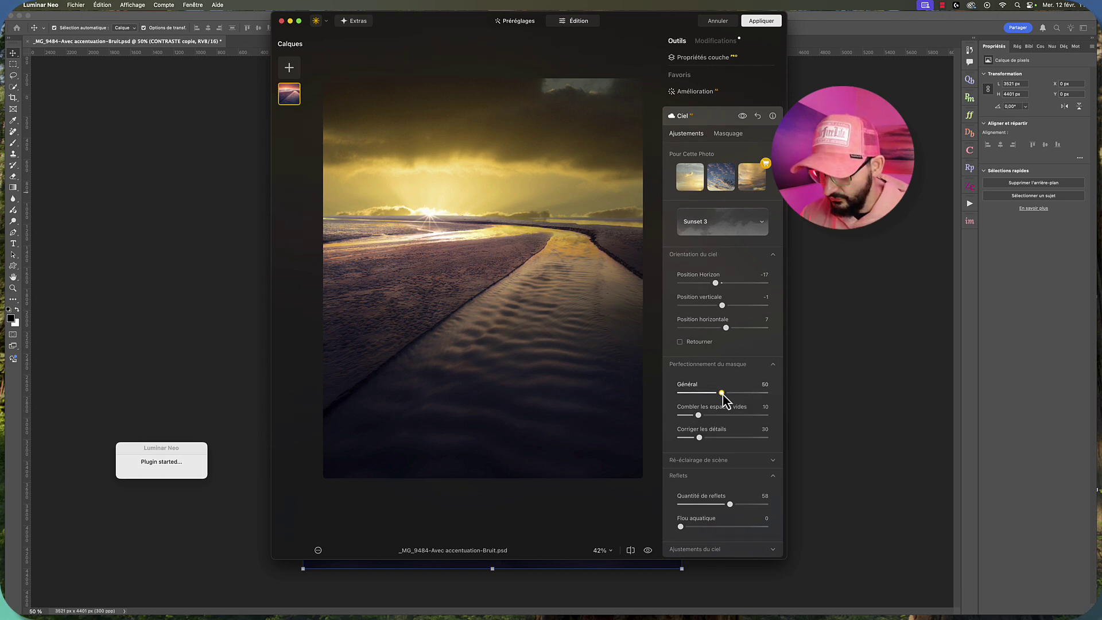
left_click_drag(722, 394, 754, 393)
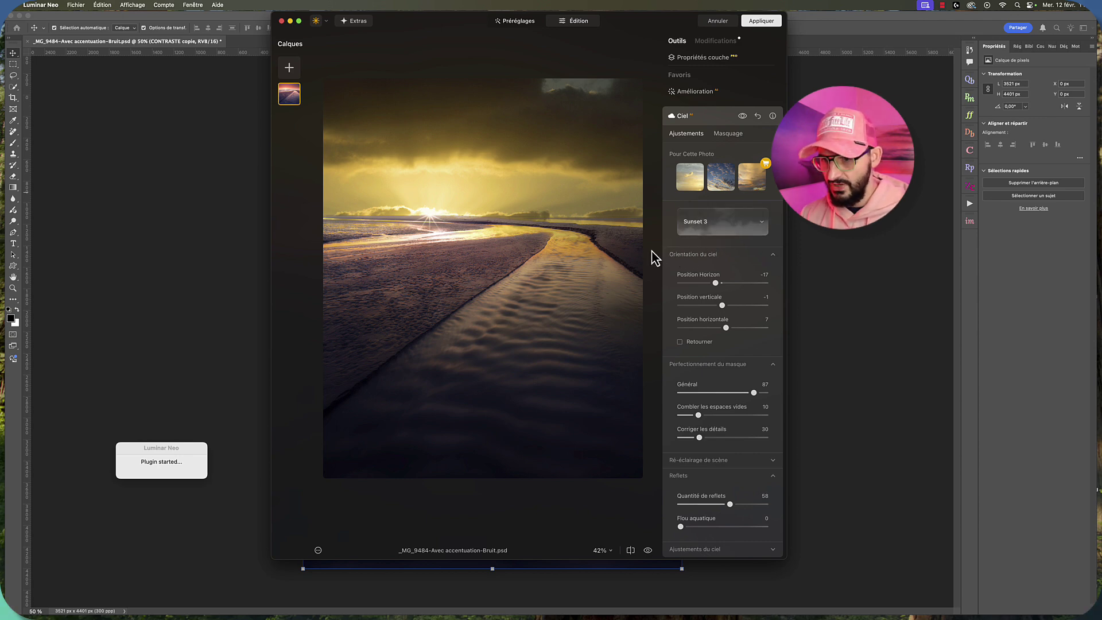
left_click(764, 22)
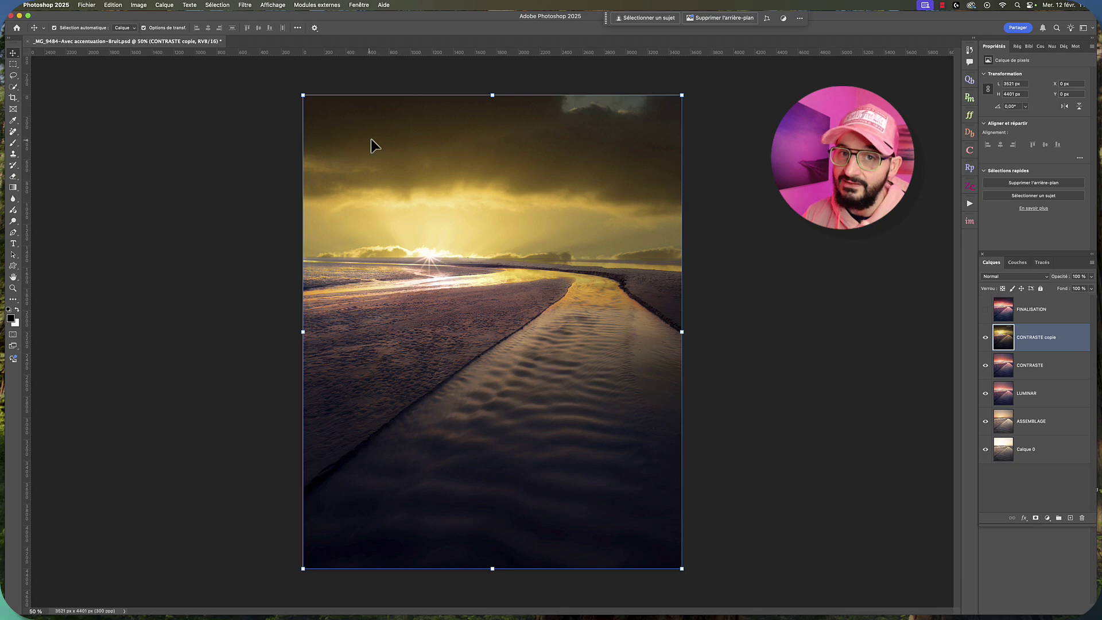
Copy a full-width rectangle of the upper sky, about 1260 px high, from the CONTRASTE copie layer to a new layer.
left_click(824, 310)
left_click(605, 184)
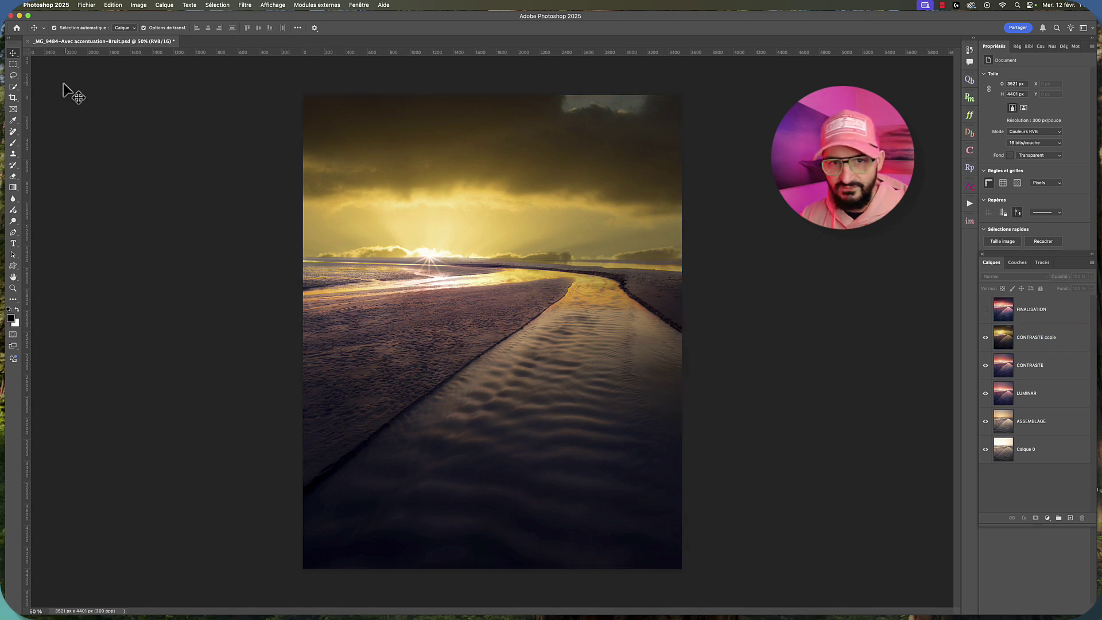
left_click(14, 64)
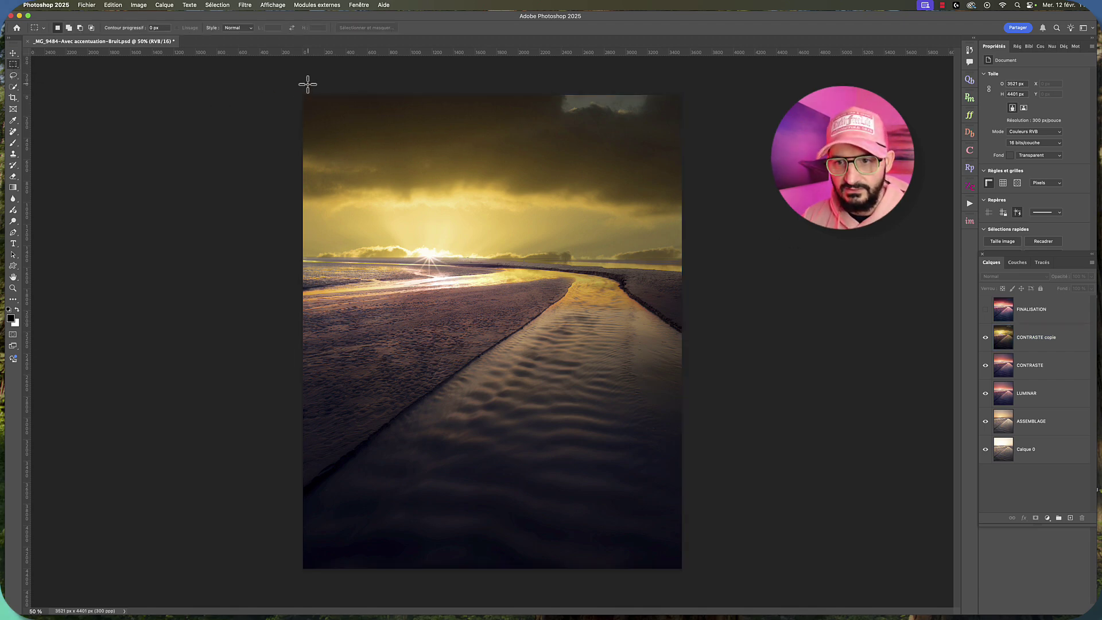
left_click_drag(304, 95, 700, 231)
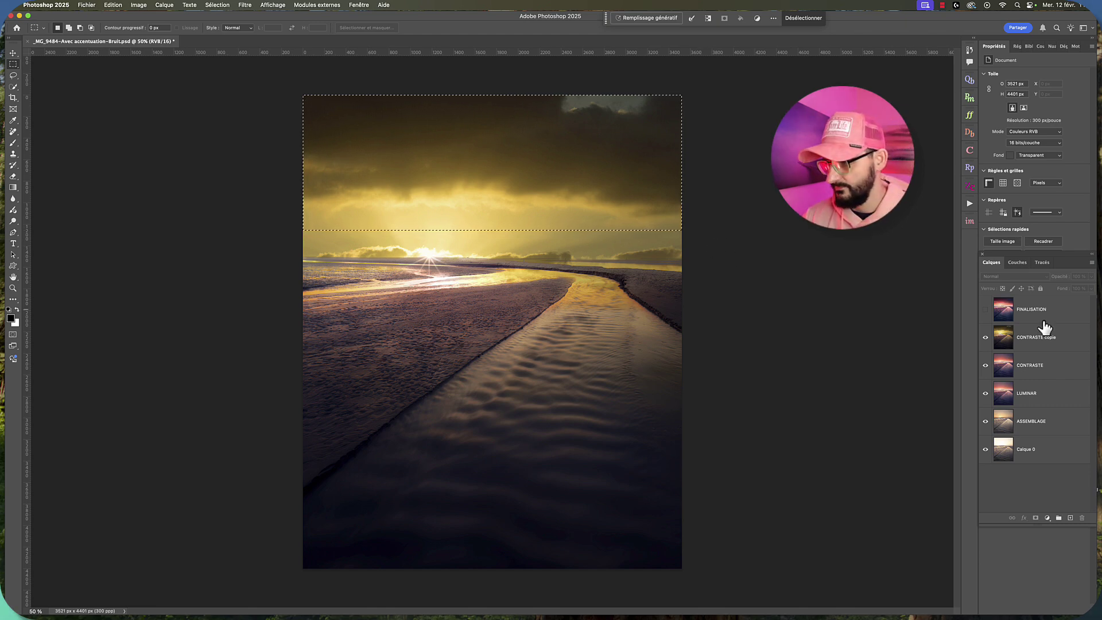
left_click(1066, 343)
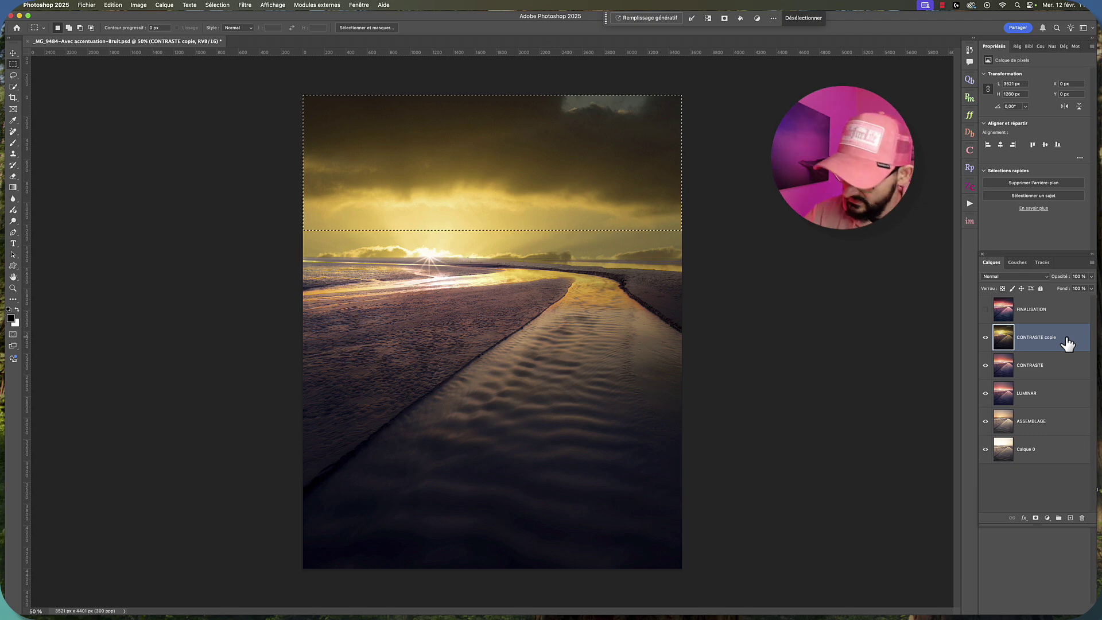
key("super+j")
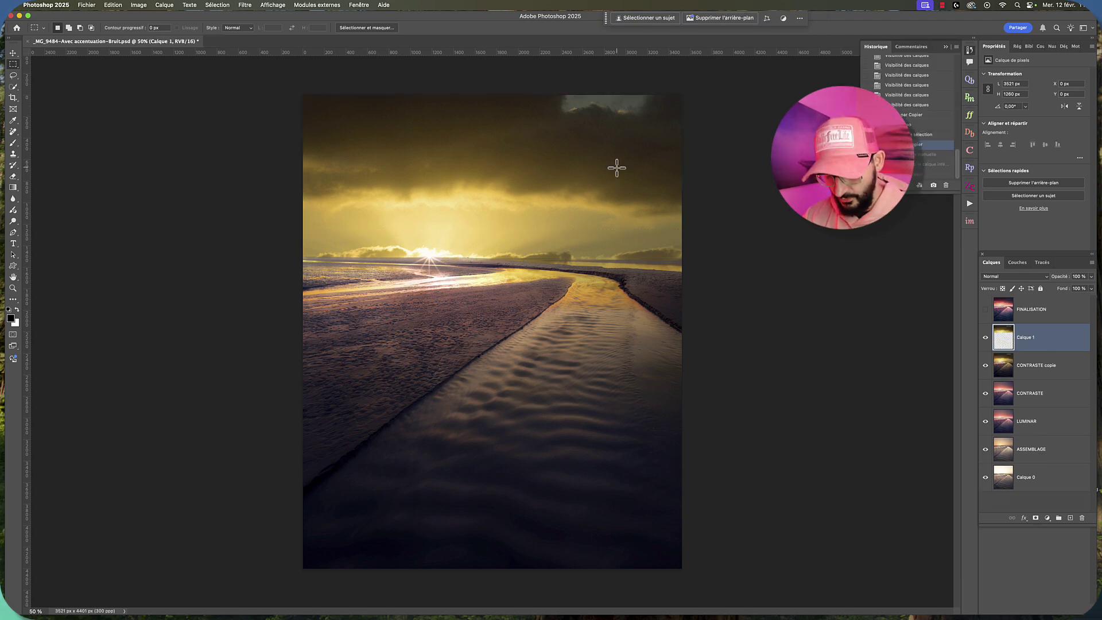
Warp the copied sky strip, pulling its upper right part upward past the canvas and bulging its right edge outward to cover the pale gap.
key("super+t")
right_click(551, 158)
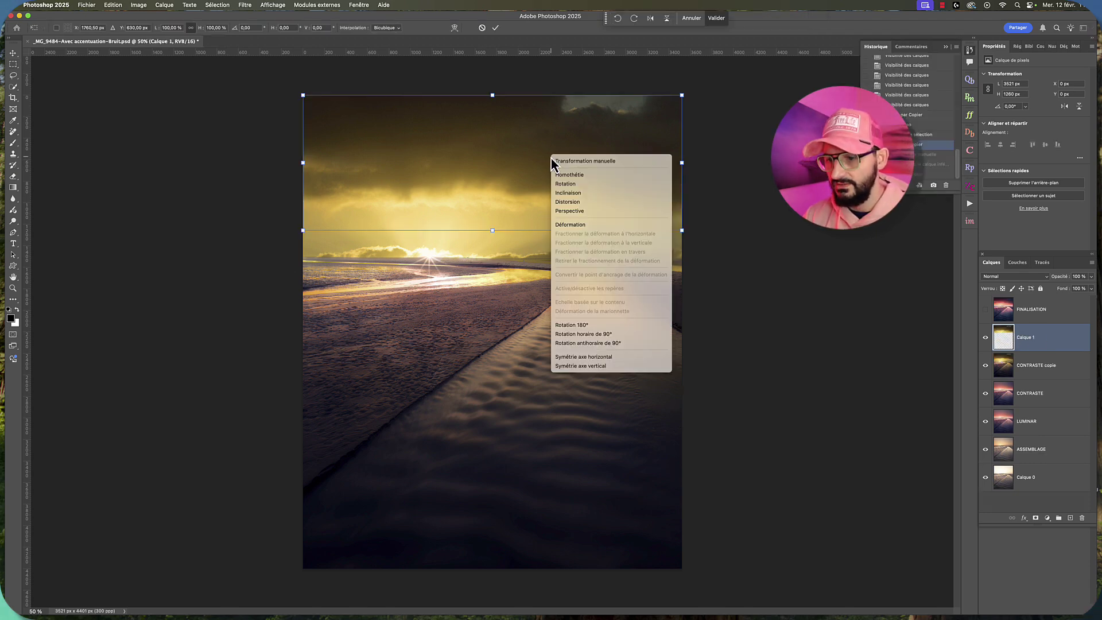
left_click(590, 224)
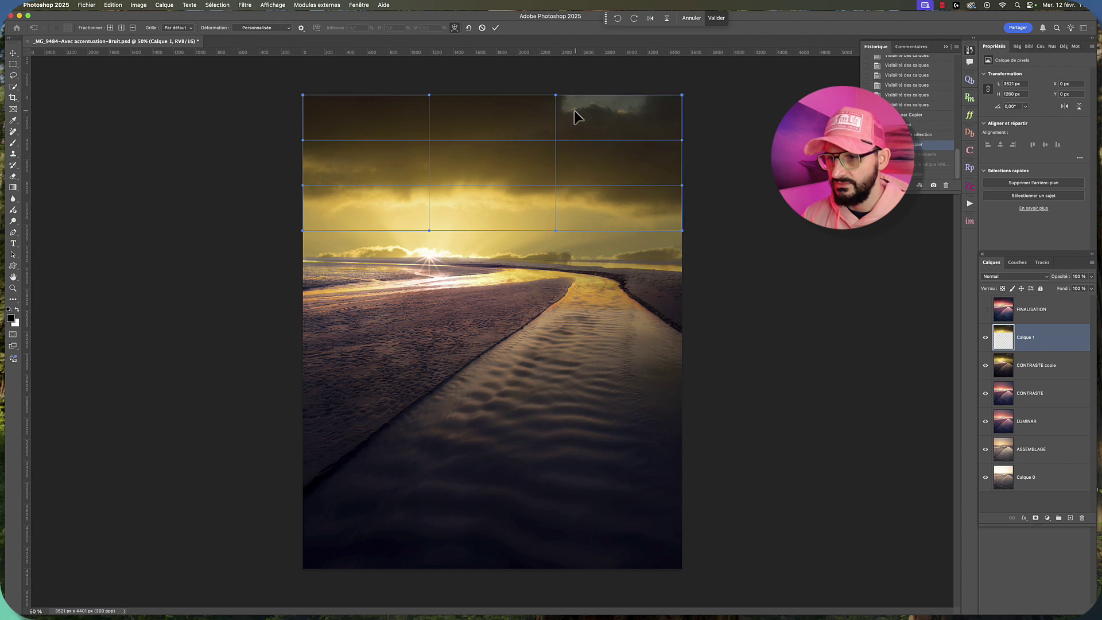
left_click_drag(577, 115, 574, 98)
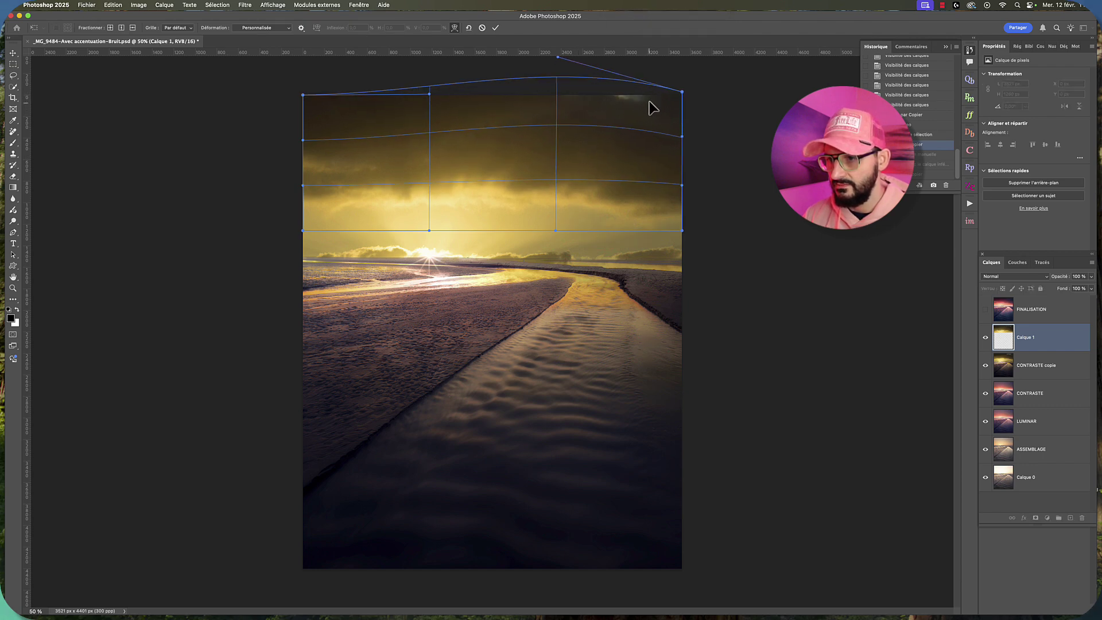
left_click_drag(652, 105, 650, 93)
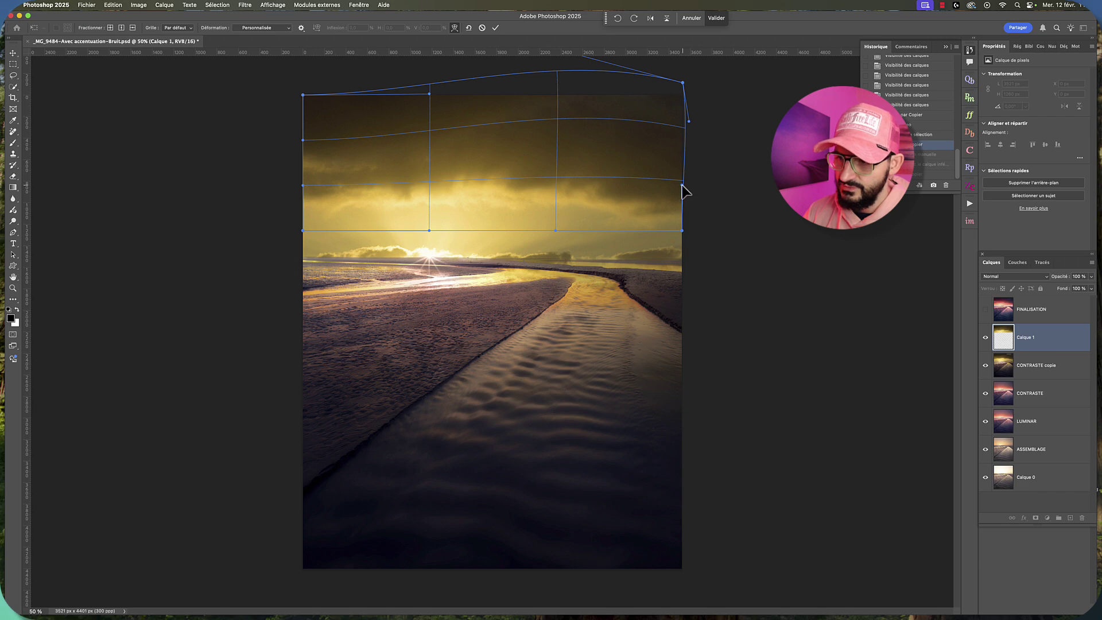
left_click_drag(683, 186, 687, 186)
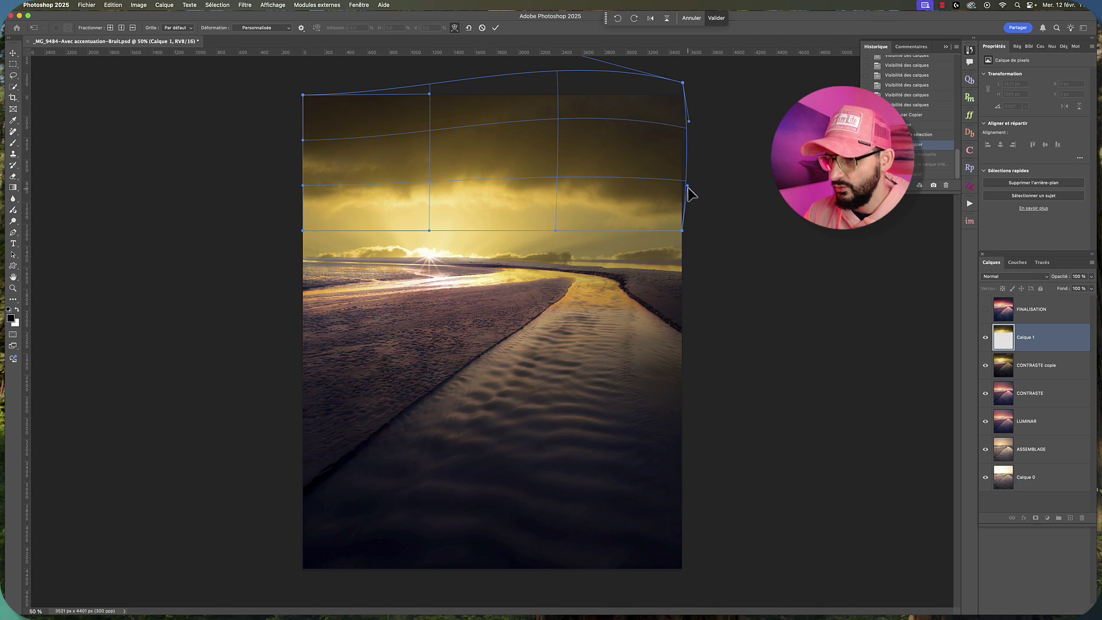
left_click_drag(687, 186, 689, 186)
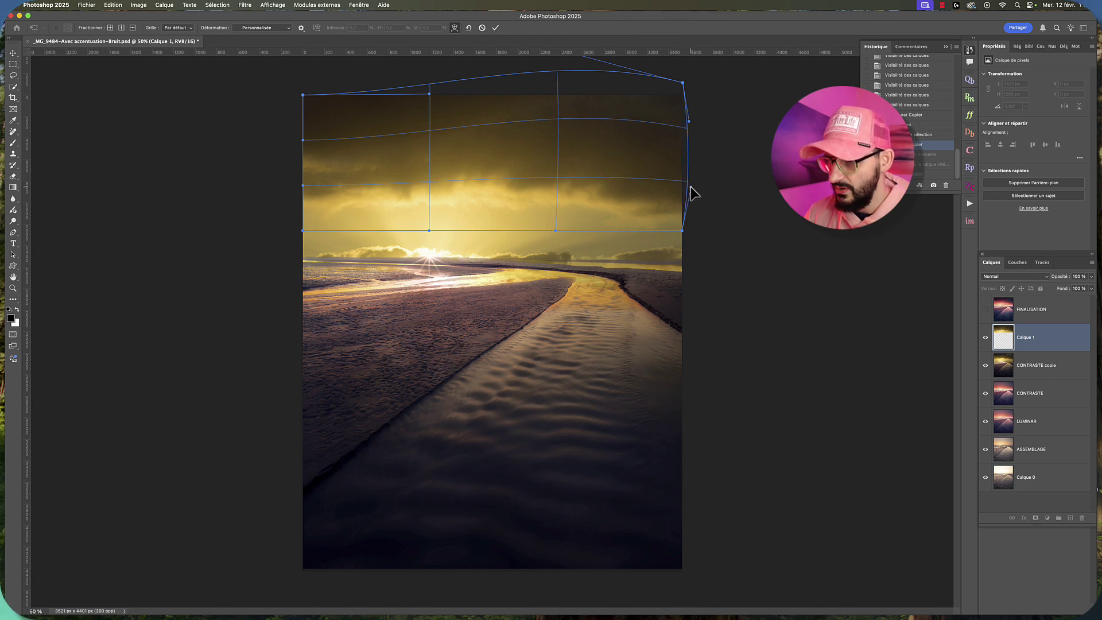
left_click_drag(689, 121, 693, 122)
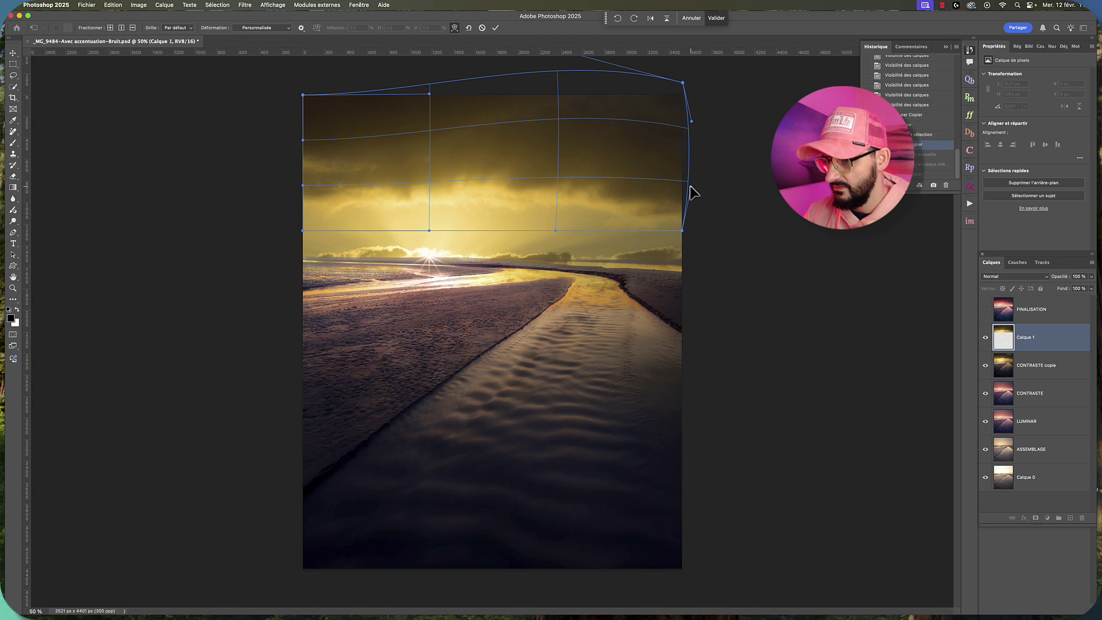
left_click_drag(691, 186, 691, 188)
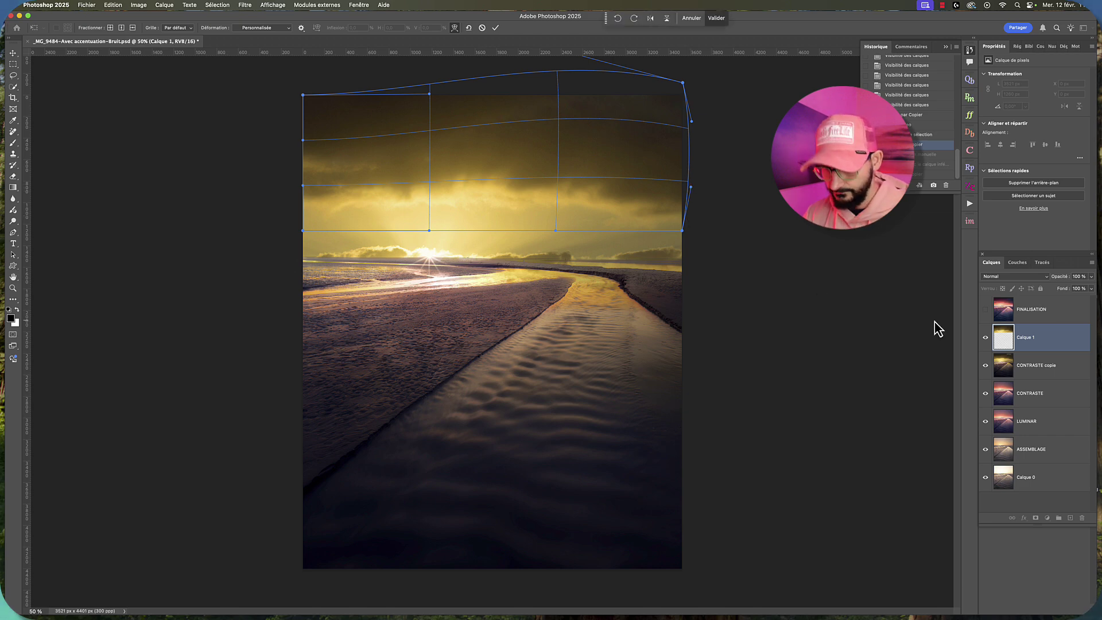
key("Return")
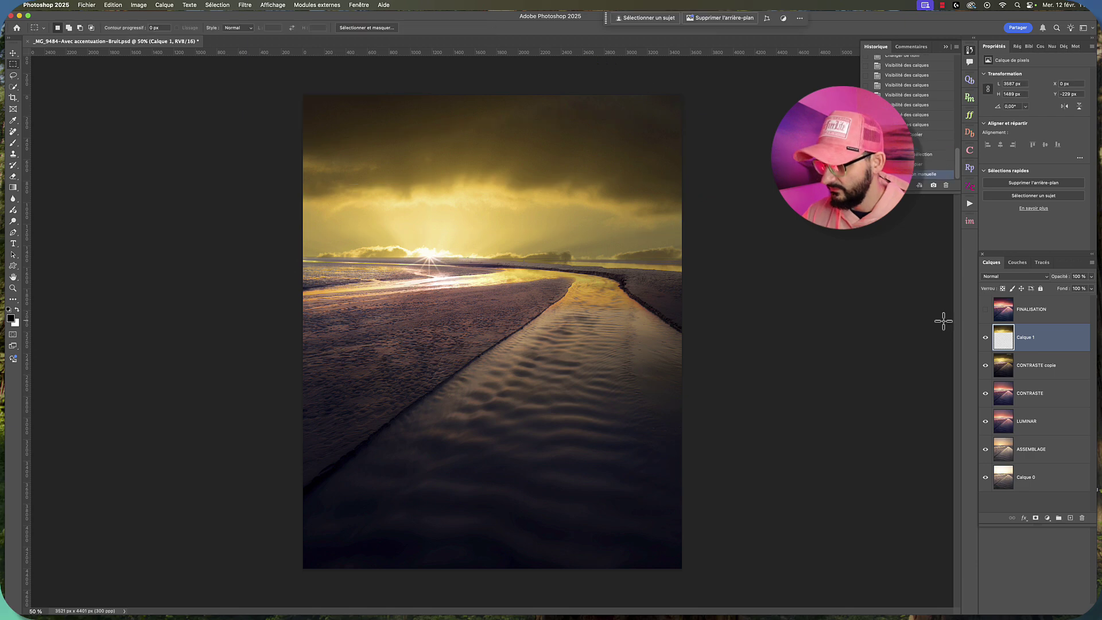
Merge the warped sky strip with the CONTRASTE copie layer and duplicate the merged layer.
left_click(1048, 368, "shift")
key("super+e")
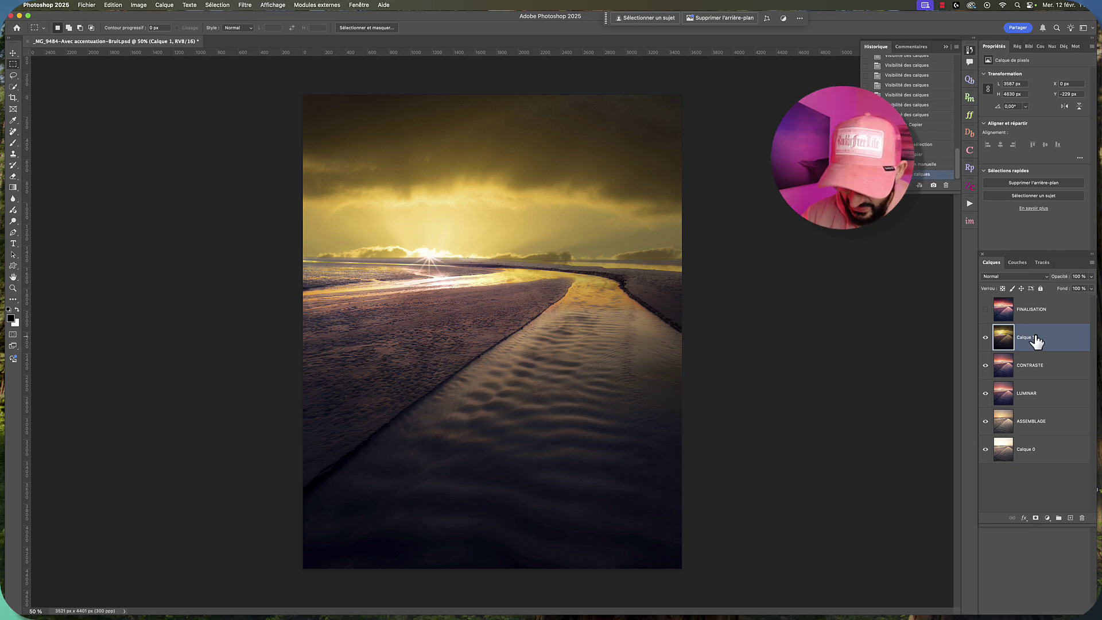
key("super+j")
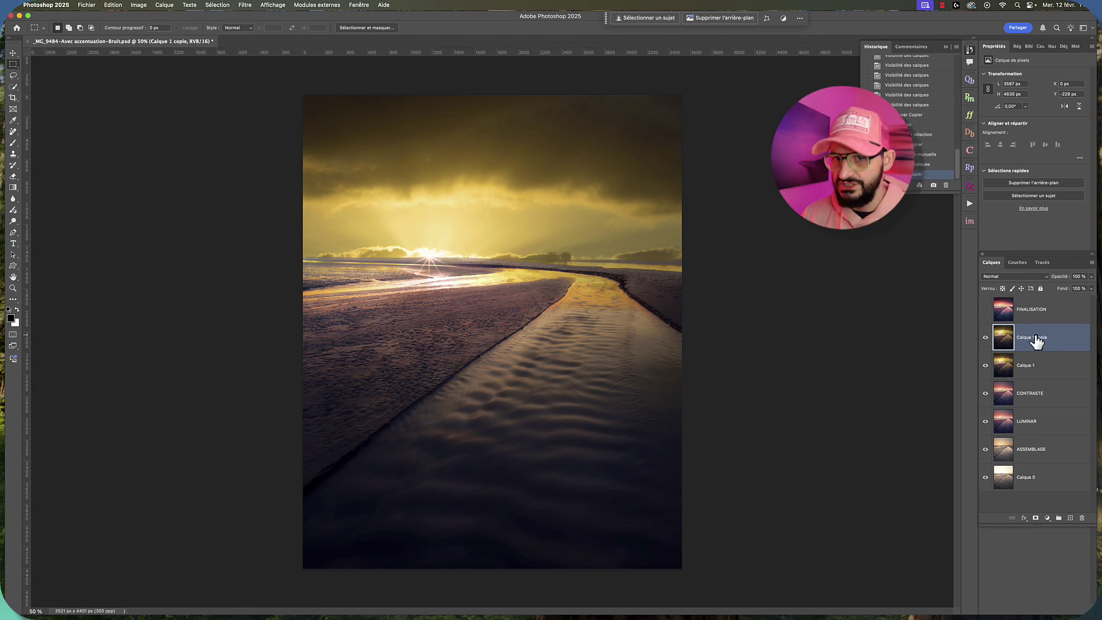
Apply a horizontal path blur (Flou de tracé) with a speed of 87% to the duplicated layer.
left_click(245, 5)
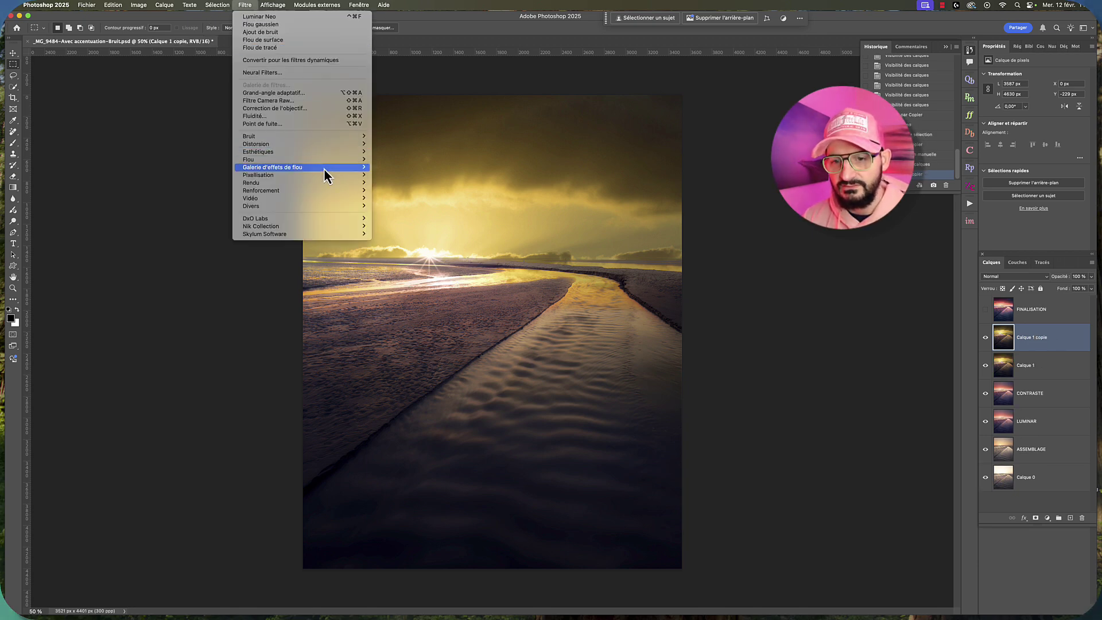
mouse_move(324, 168)
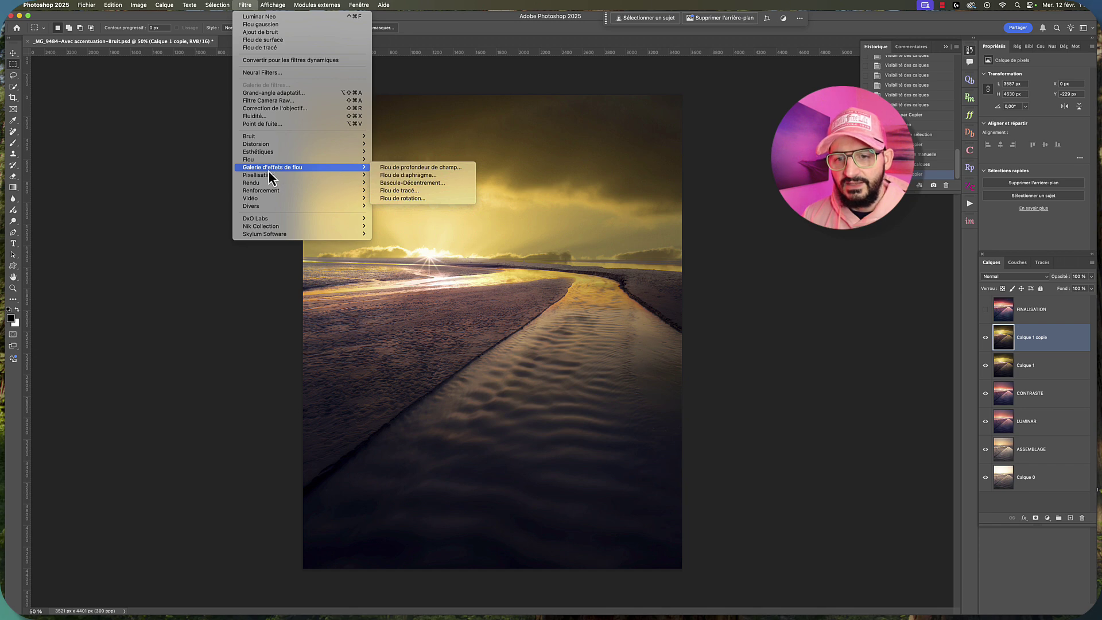
left_click(428, 190)
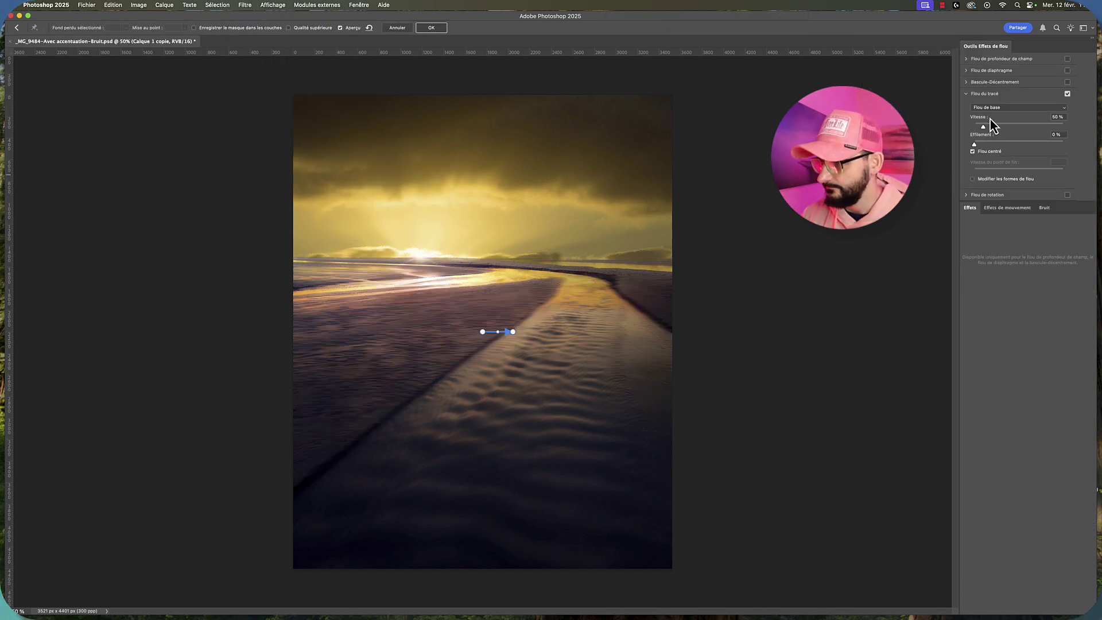
left_click_drag(984, 128, 991, 128)
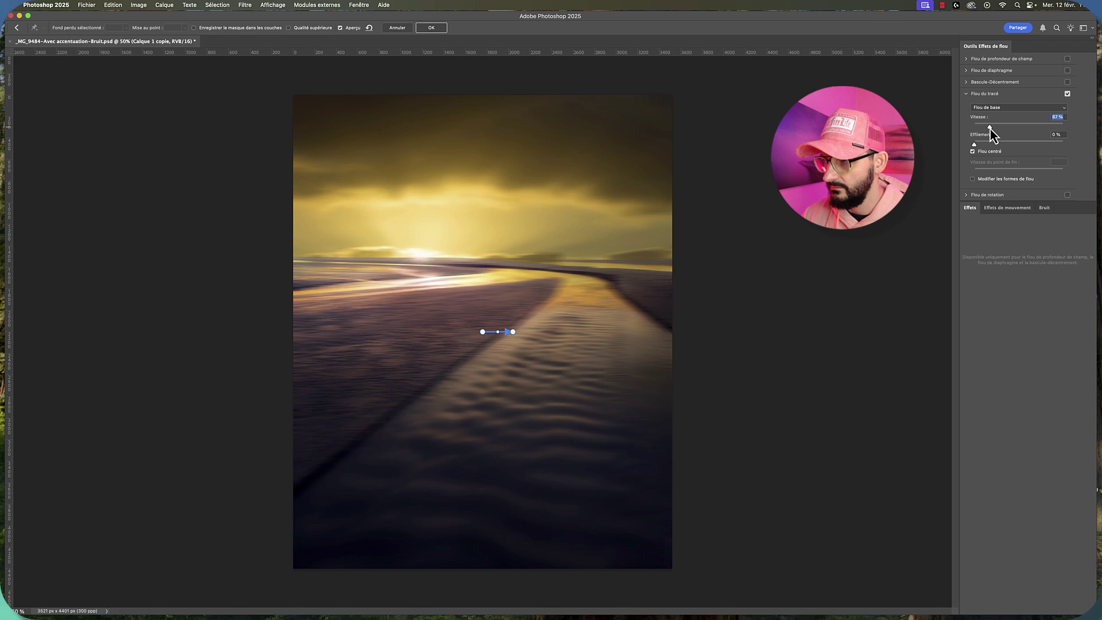
left_click(434, 30)
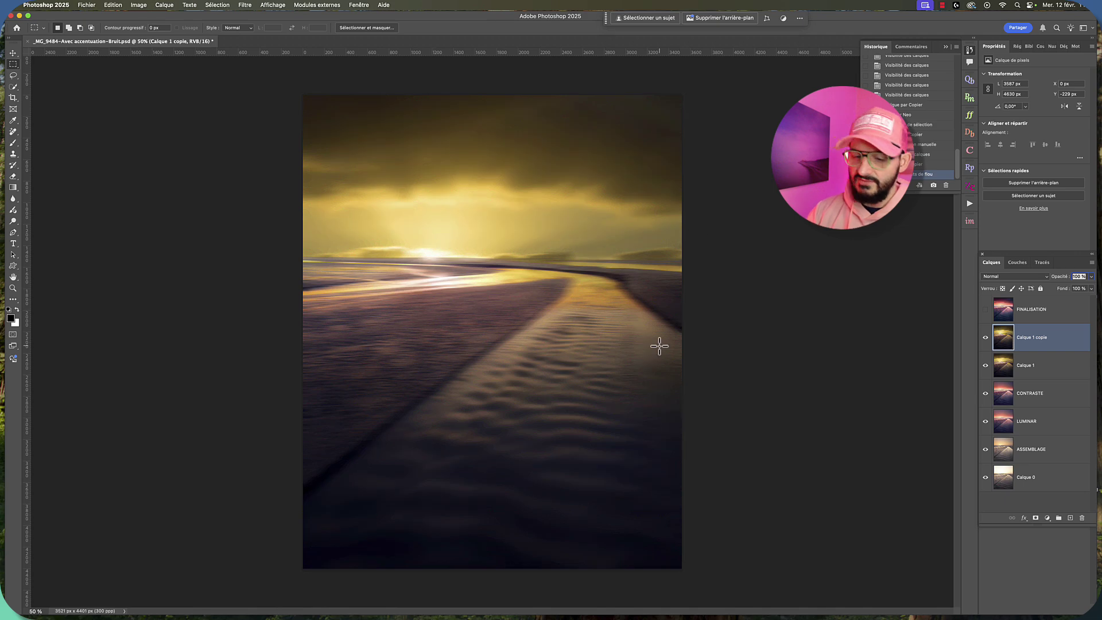
Inspect the blurred sky at 200% zoom, checking the clouds from the left edge to the right edge.
left_click(36, 611)
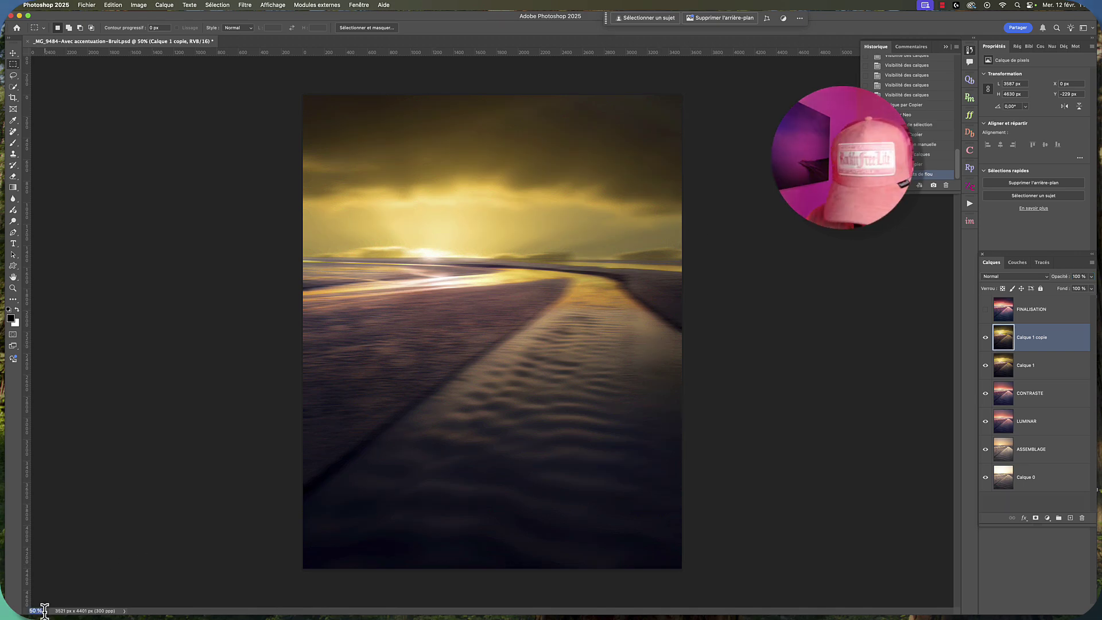
key("Return")
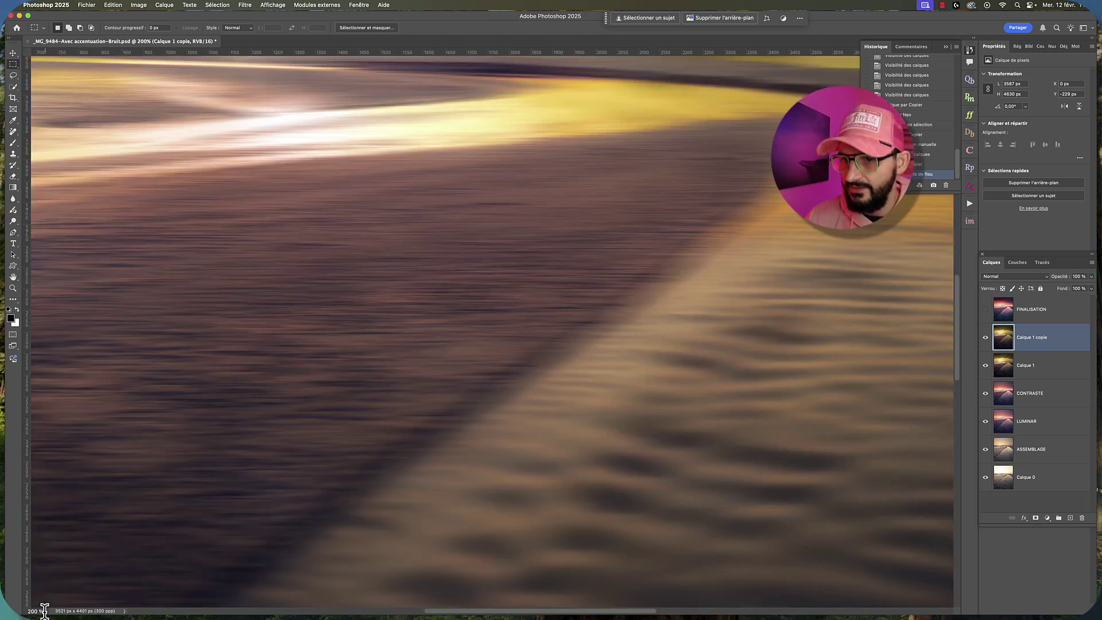
scroll(240, 432, "up", 10)
scroll(241, 432, "up", 10)
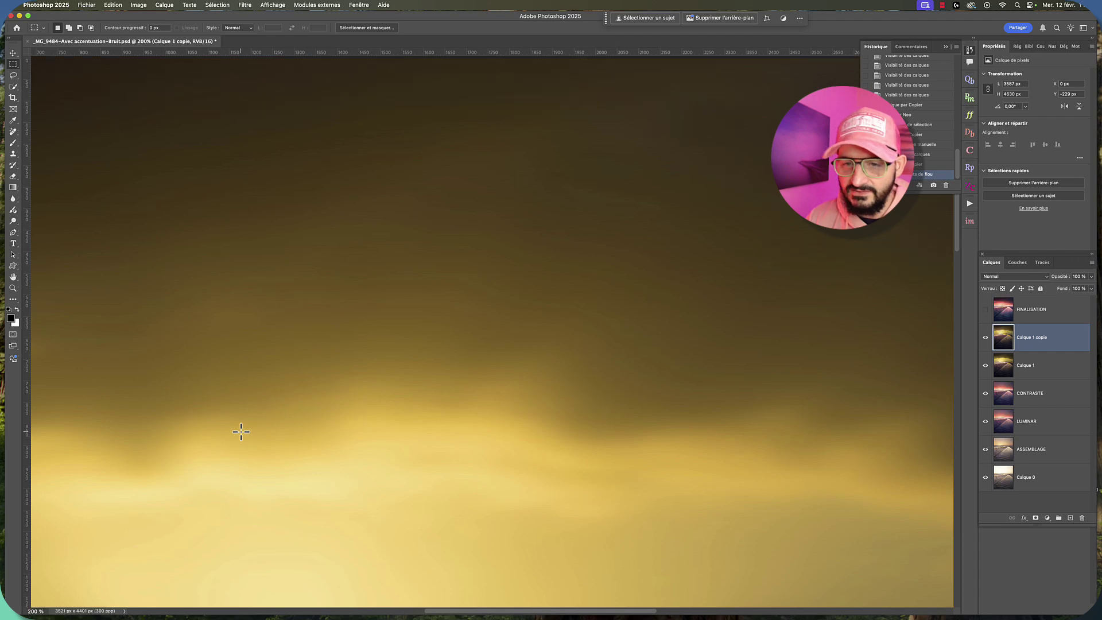
scroll(241, 432, "left", 10)
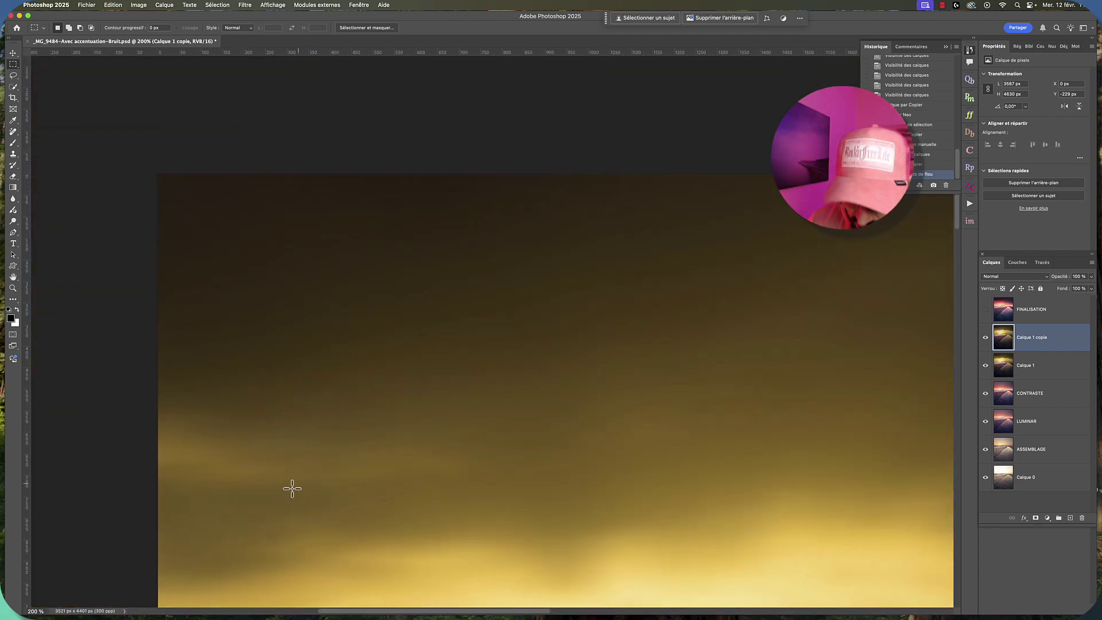
scroll(283, 397, "right", 15)
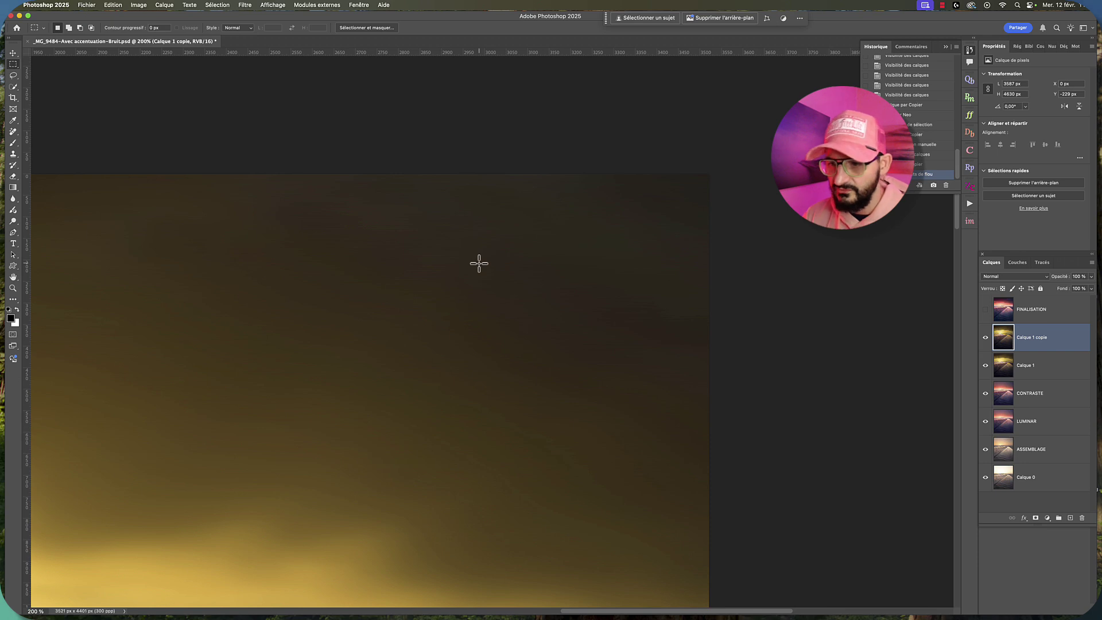
scroll(528, 264, "down", 2)
scroll(528, 264, "down", 2)
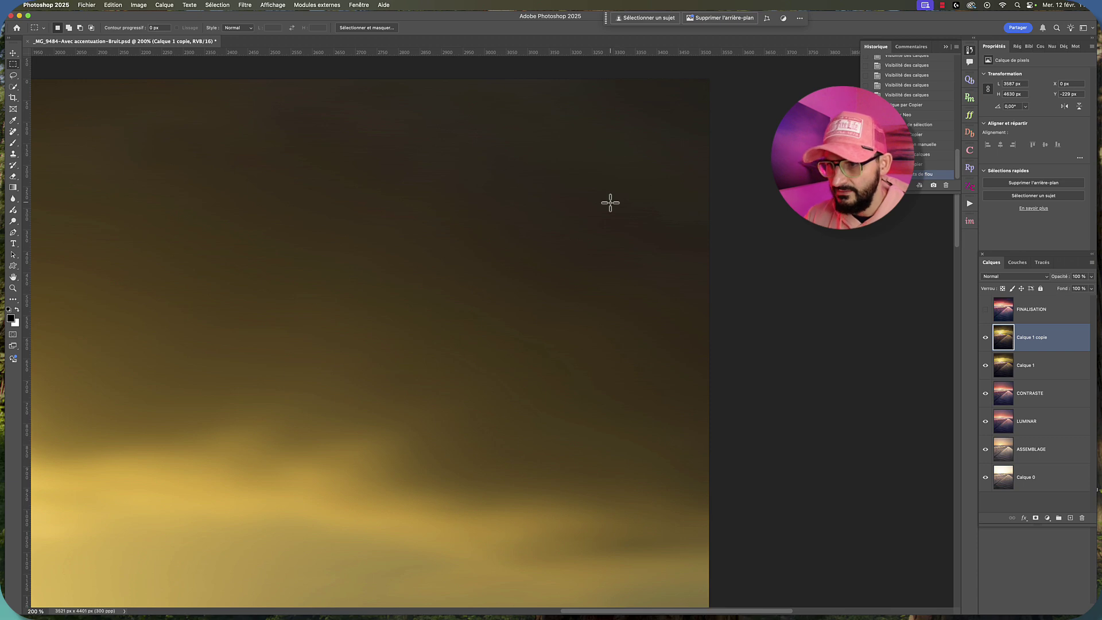
scroll(607, 201, "left", 10)
scroll(611, 202, "left", 8)
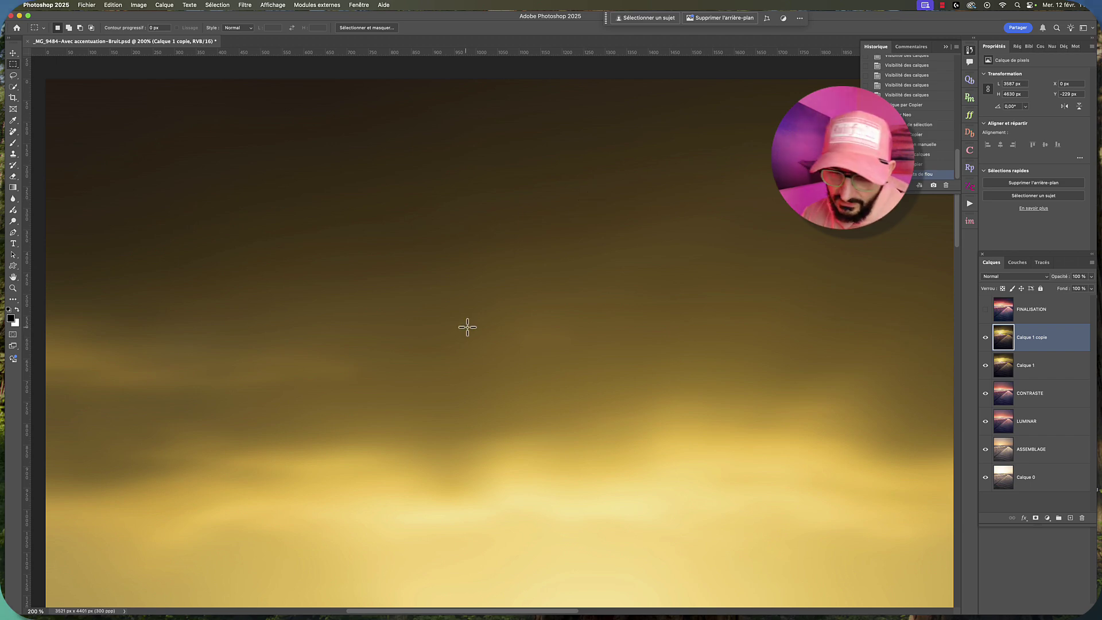
scroll(467, 326, "down", 2)
scroll(467, 326, "left", 1)
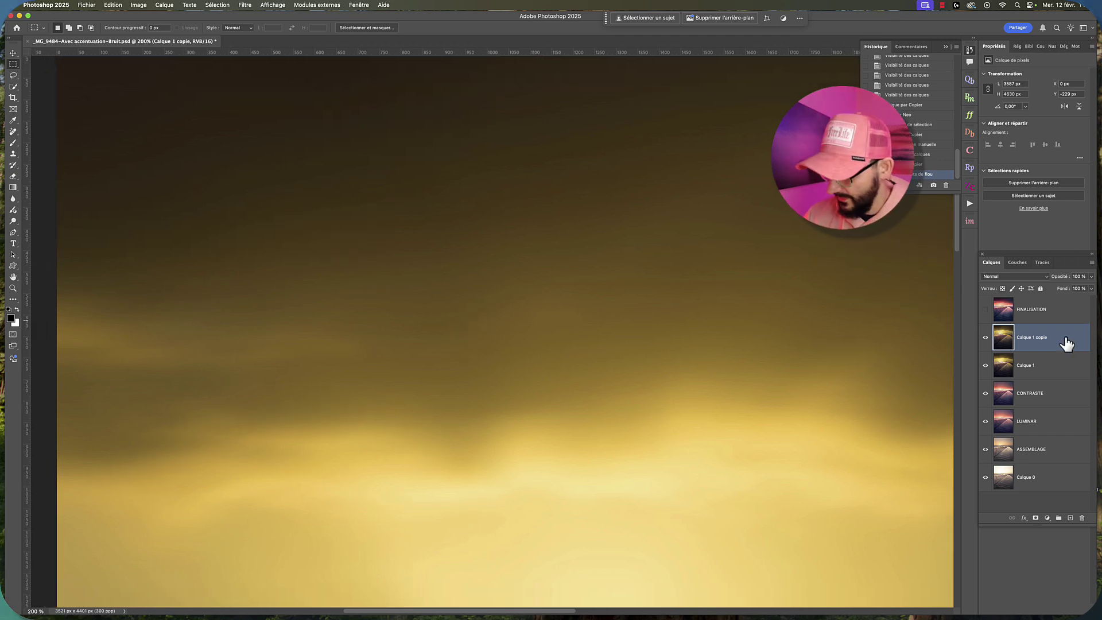
Apply a surface blur (Flou de surface) with a 15-pixel radius and a threshold of 25 levels to Calque 1 copie.
left_click(246, 6)
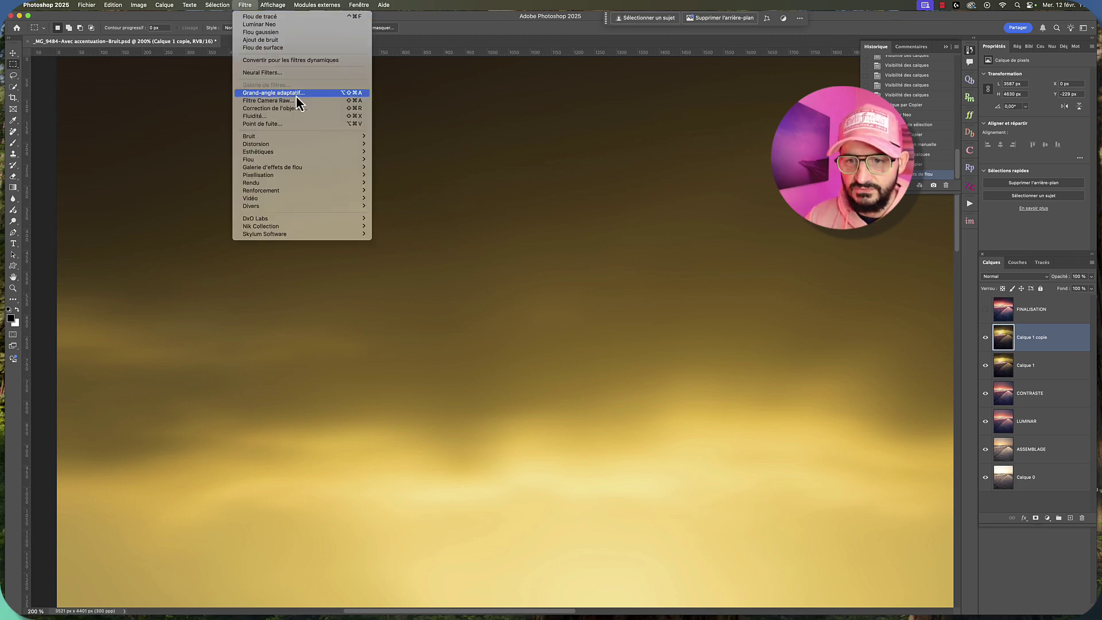
mouse_move(322, 167)
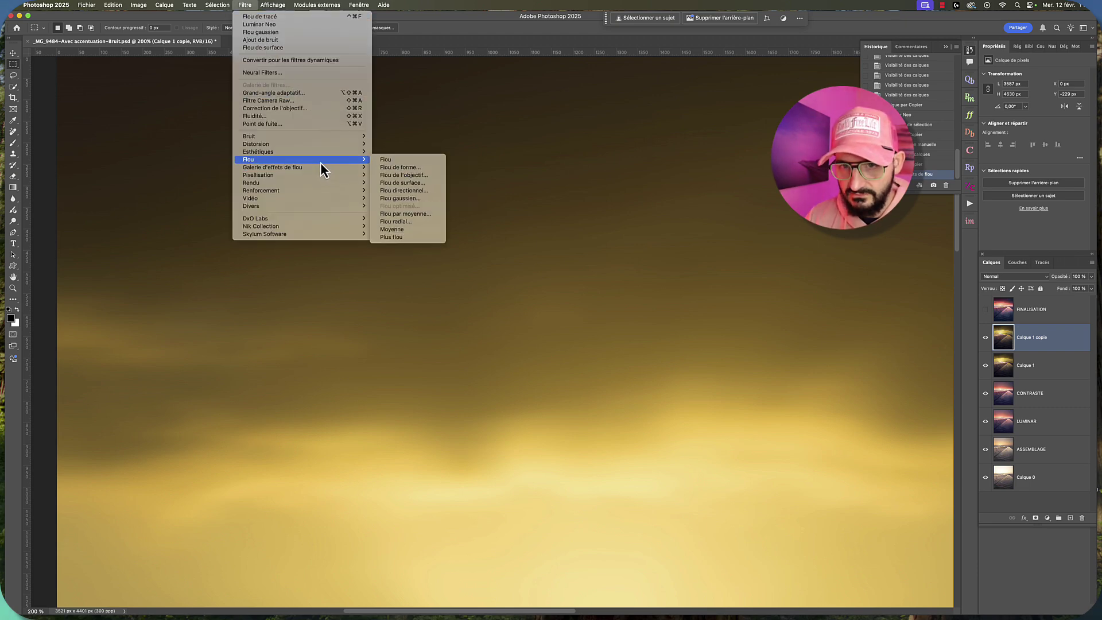
left_click(408, 183)
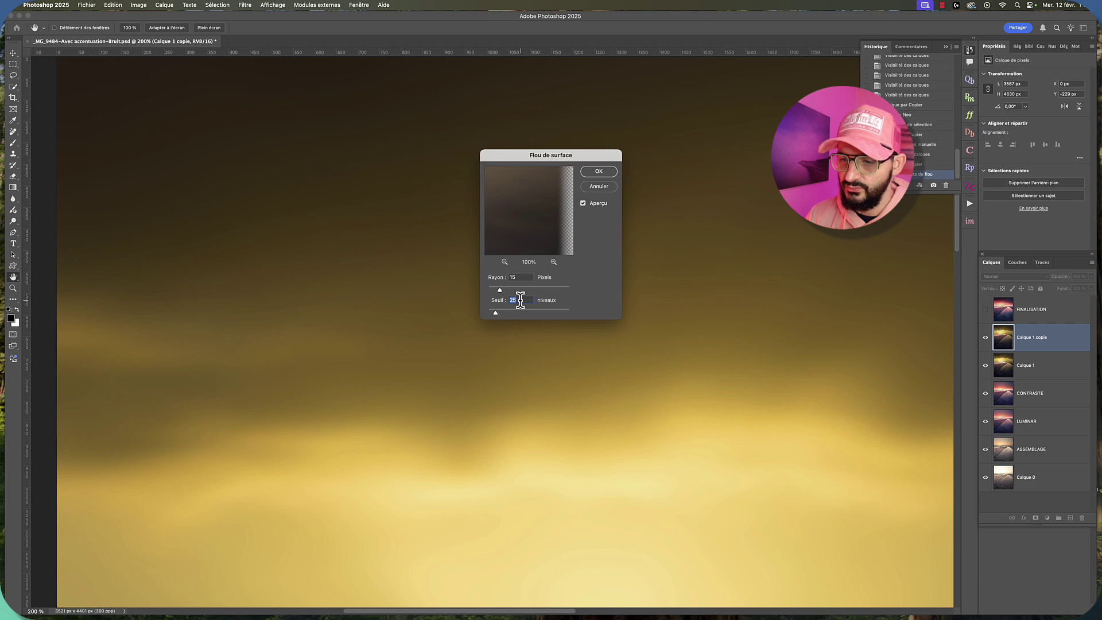
left_click(599, 172)
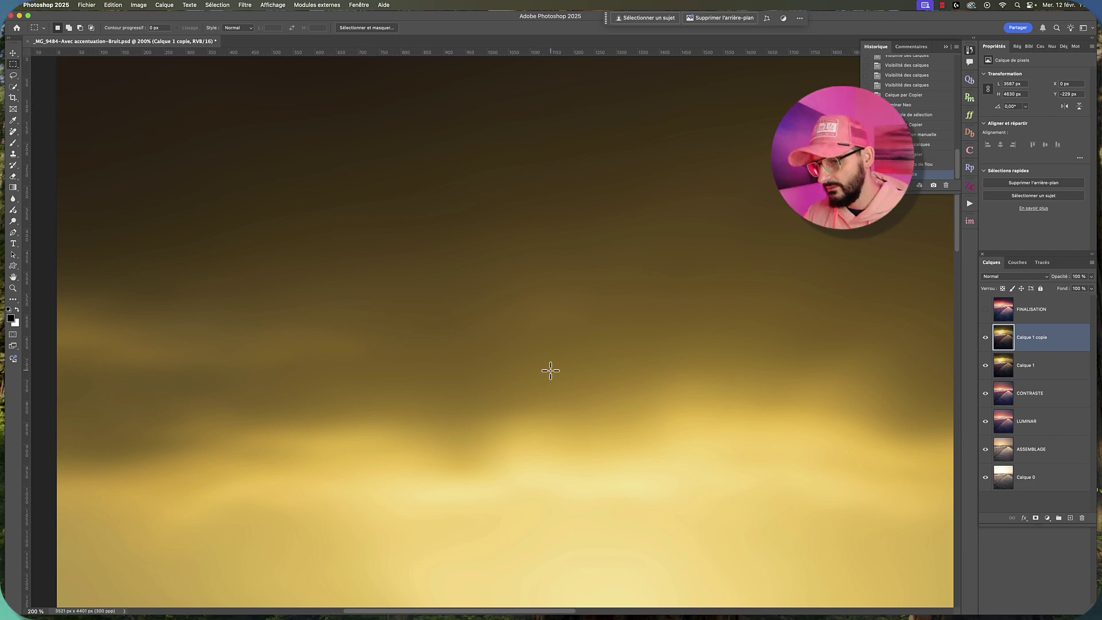
Inspect the surface-blurred layer at 200%, from the top of the sky across to its right edge and down to the foreground.
scroll(551, 371, "up", 5)
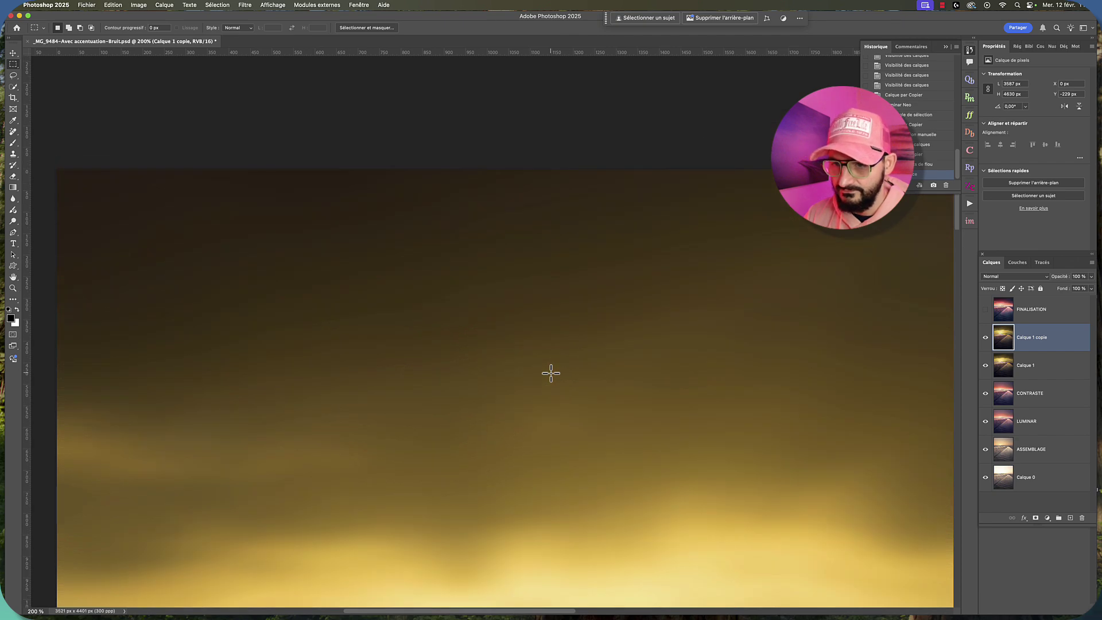
scroll(551, 370, "right", 10)
scroll(550, 373, "right", 5)
scroll(552, 374, "down", 5)
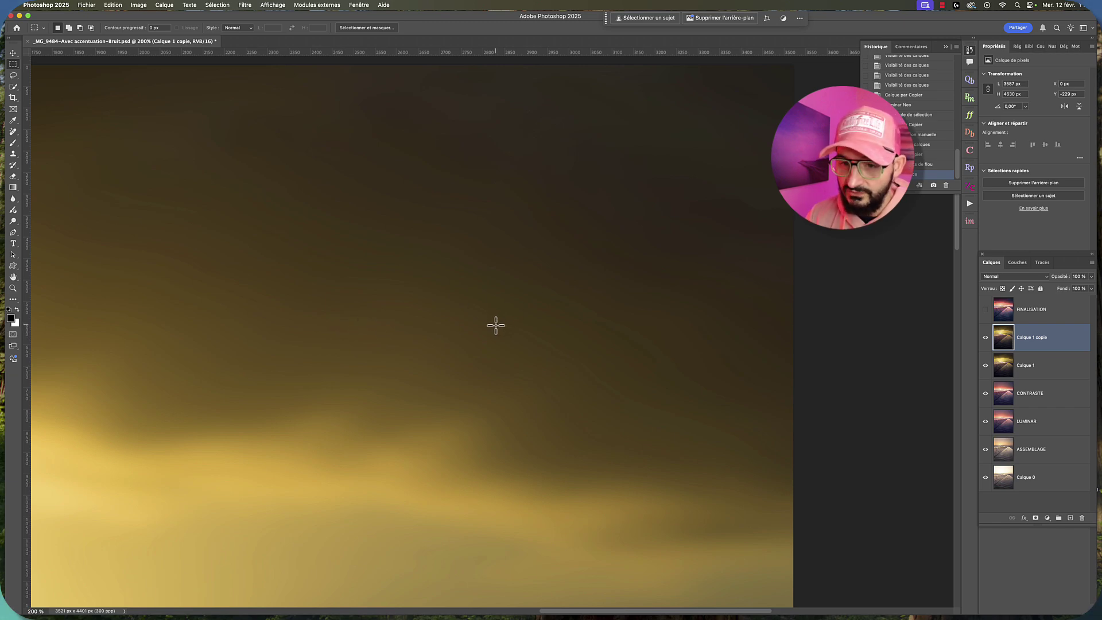
scroll(498, 324, "down", 10)
scroll(496, 325, "down", 2)
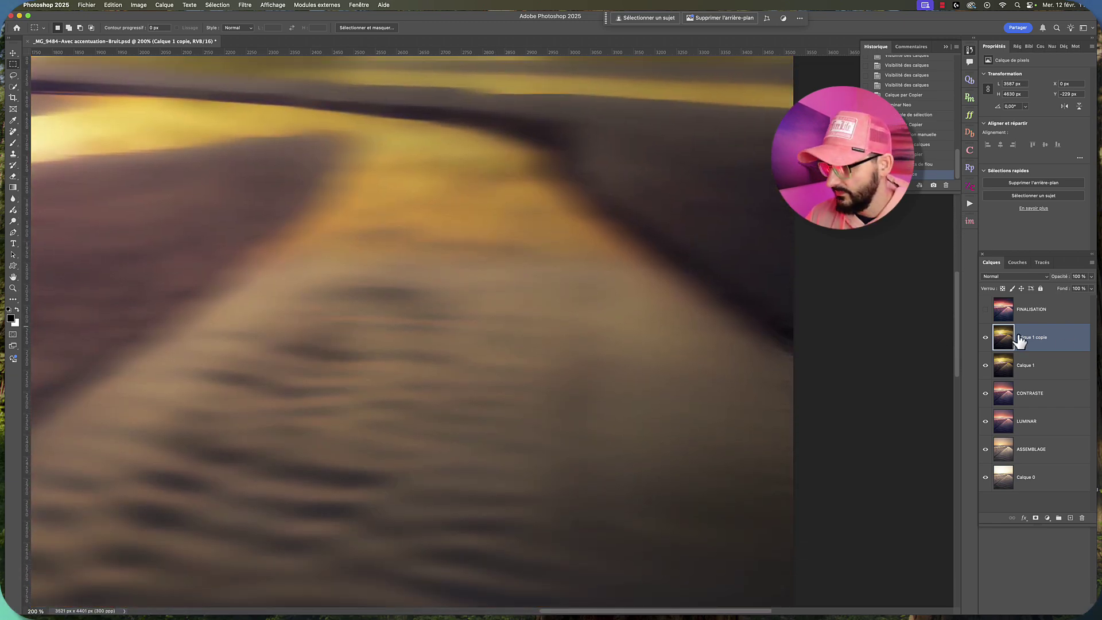
Hide Calque 1 and Calque 1 copie to examine the grain in the original sky, and show both layers again.
left_click_drag(986, 337, 987, 366)
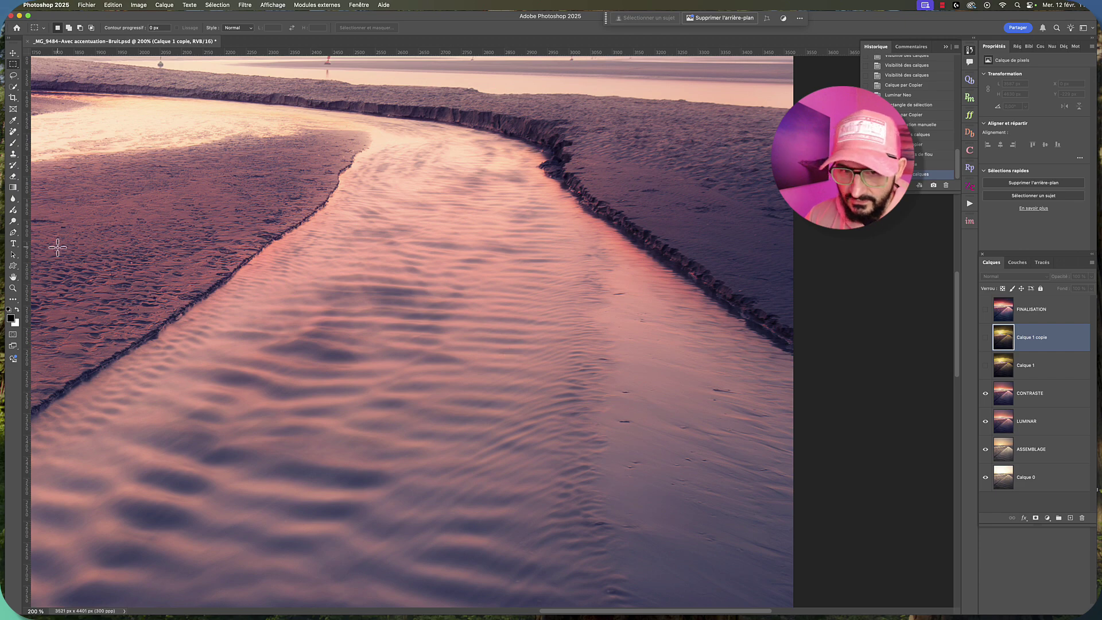
scroll(141, 256, "left", 5)
scroll(142, 256, "up", 2)
scroll(142, 256, "left", 4)
scroll(141, 256, "up", 3)
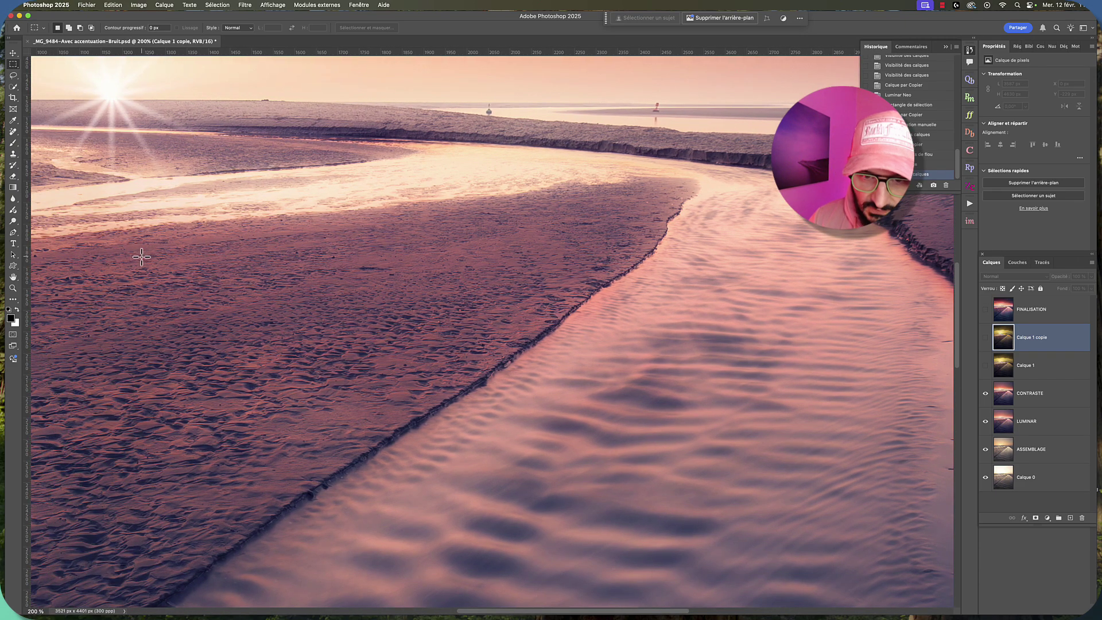
scroll(141, 258, "up", 4)
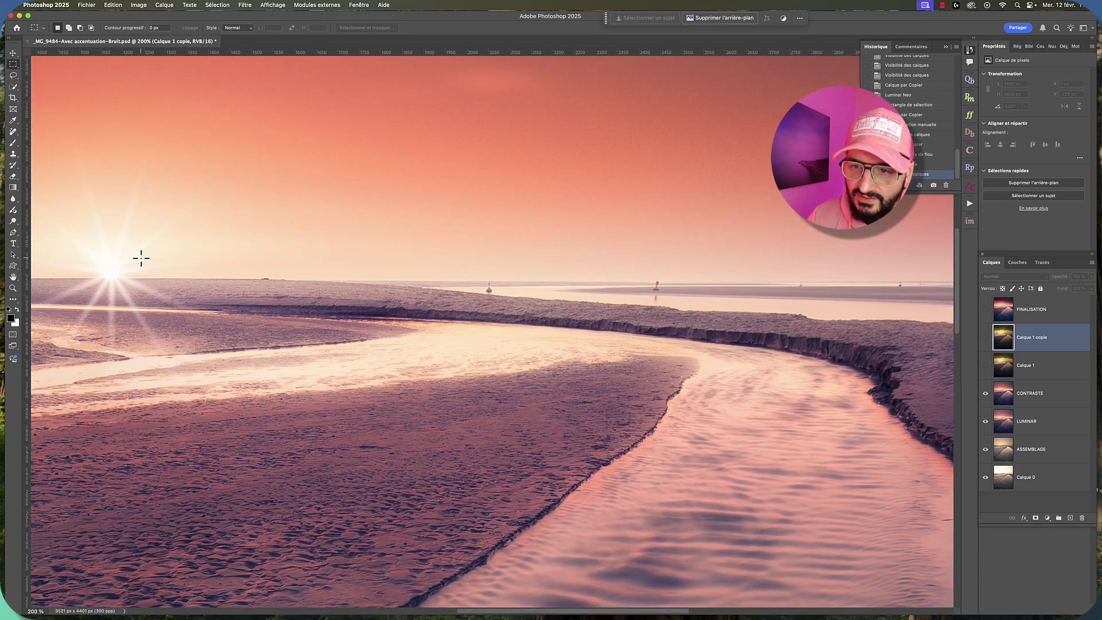
scroll(333, 217, "up", 2)
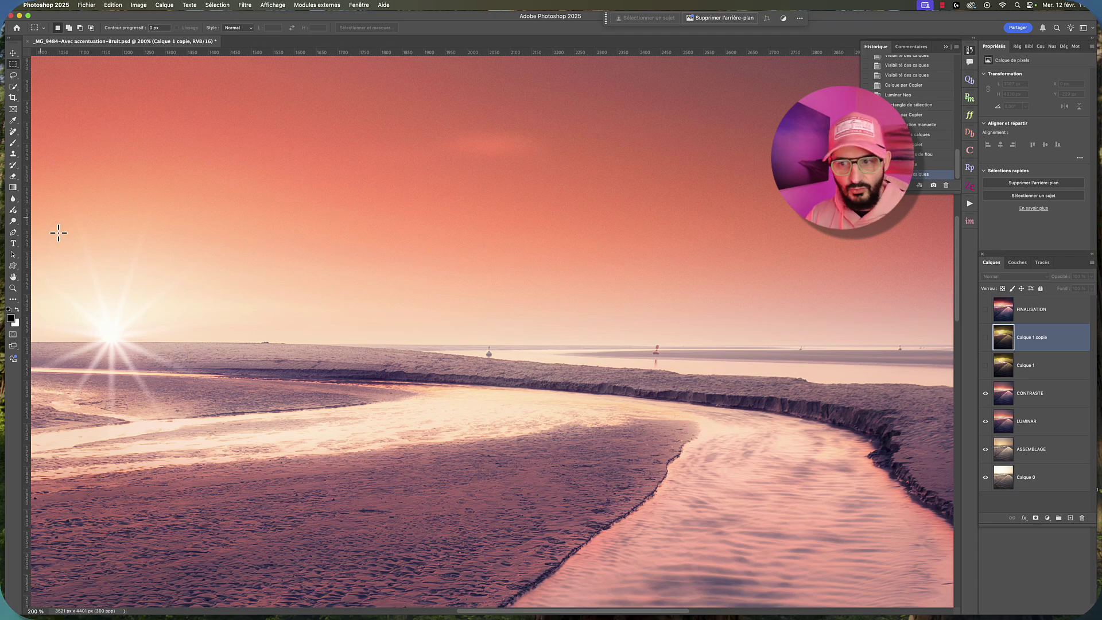
scroll(385, 211, "up", 2)
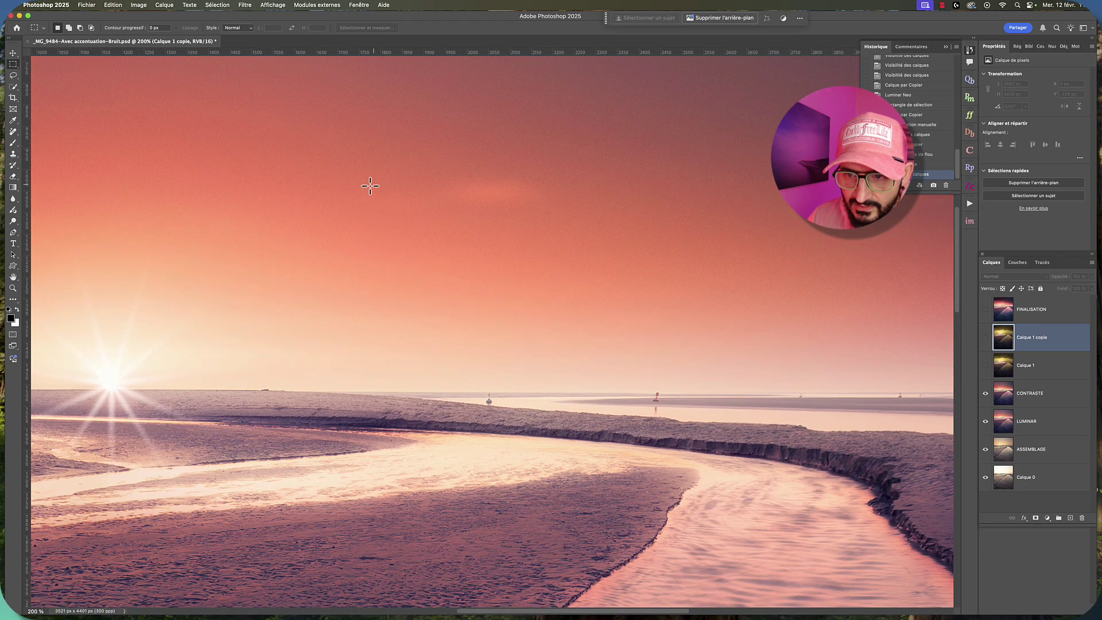
scroll(553, 238, "up", 2)
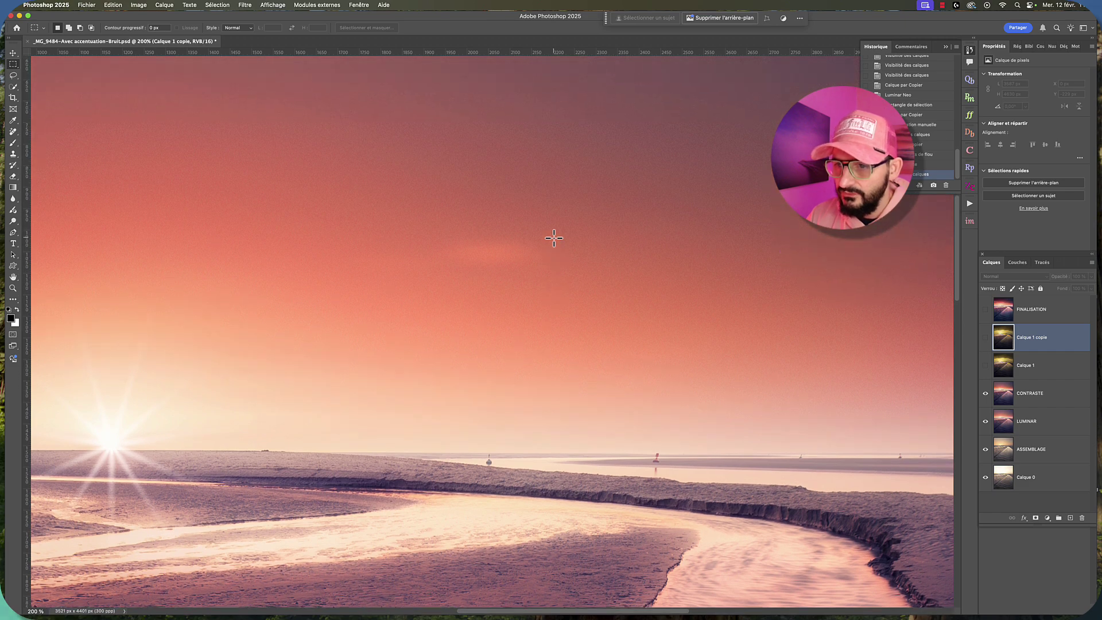
scroll(425, 185, "up", 3)
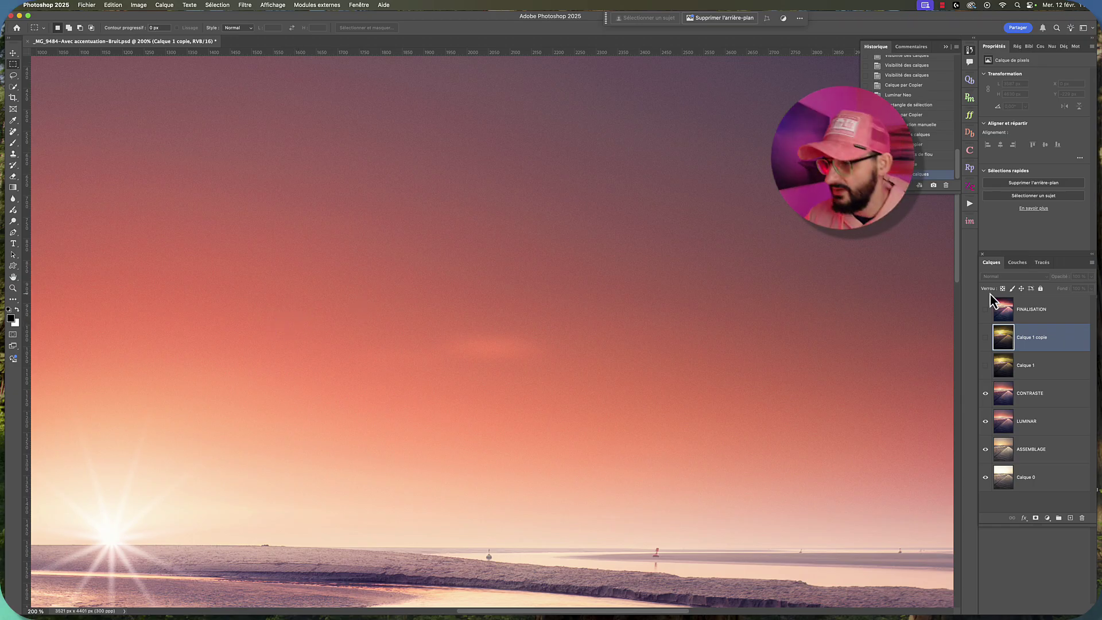
left_click_drag(986, 368, 986, 338)
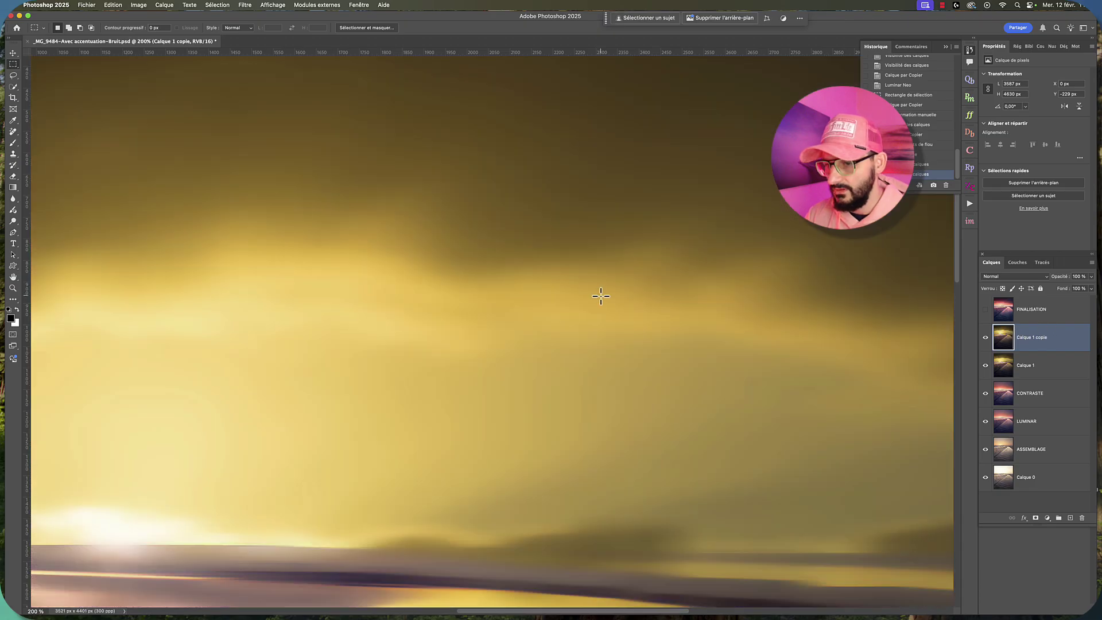
Create a new layer above Calque 1 copie in Incrustation blend mode, filled with the neutral 50% gray.
scroll(601, 296, "up", 5)
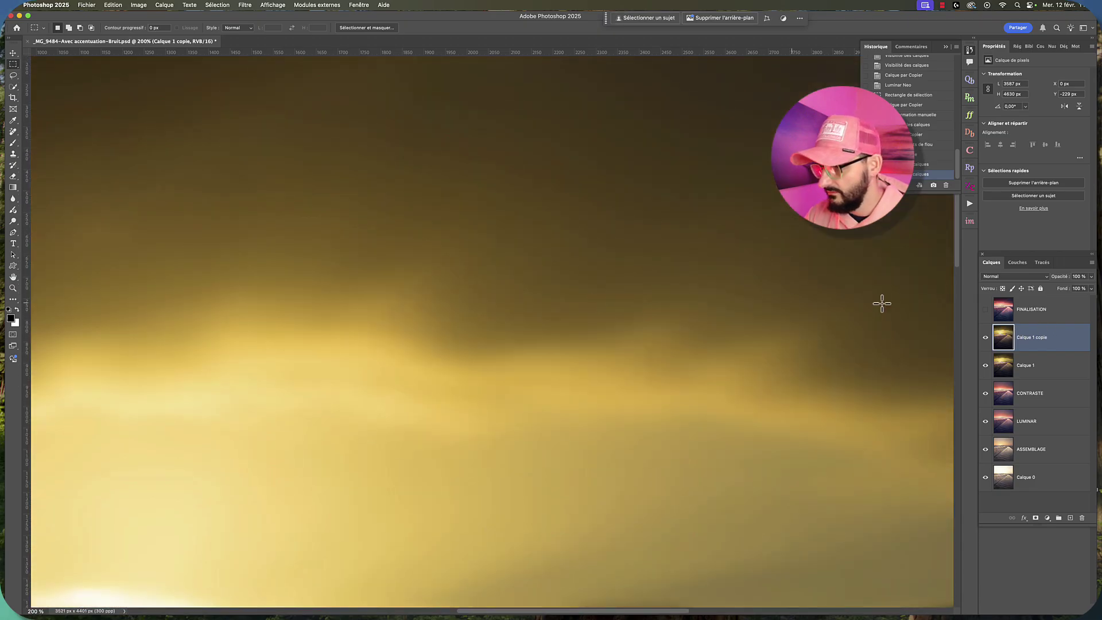
left_click(1072, 520, "alt")
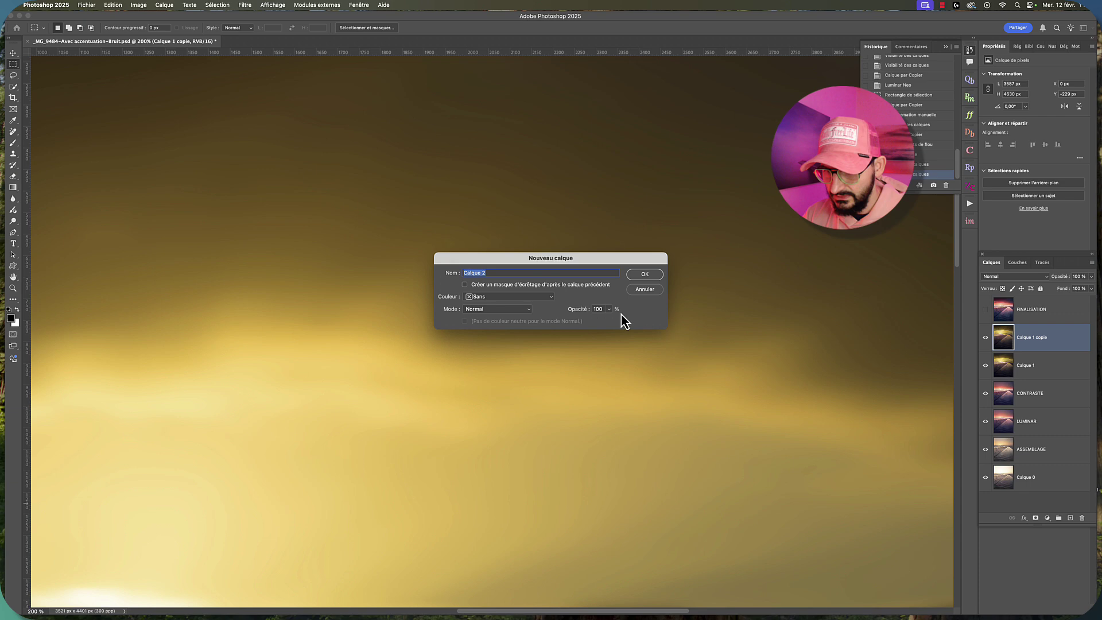
left_click(516, 309)
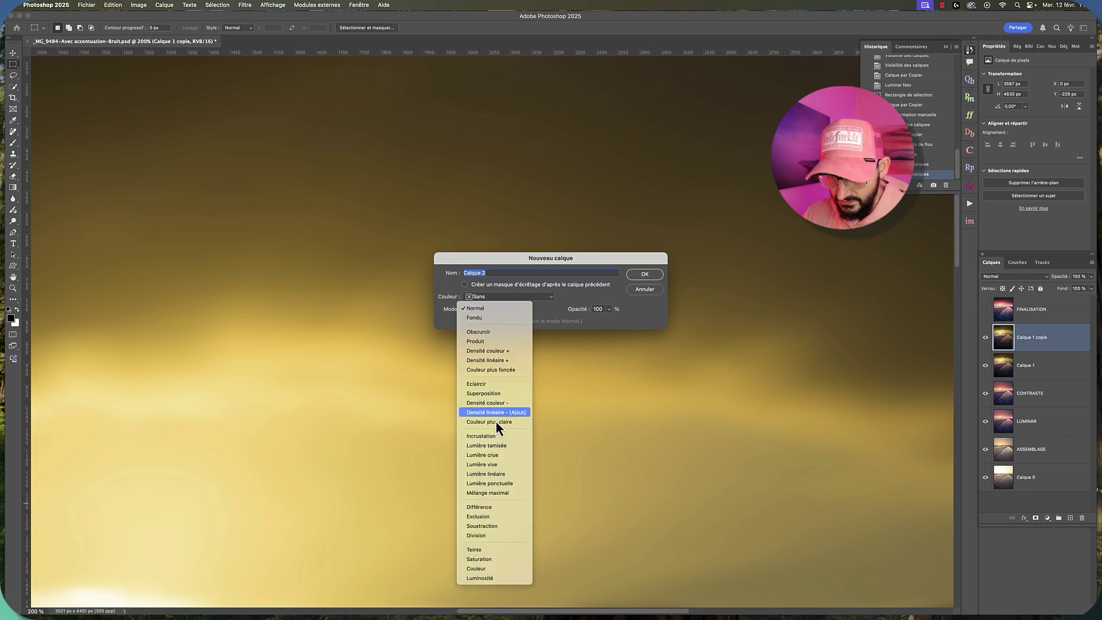
left_click(492, 436)
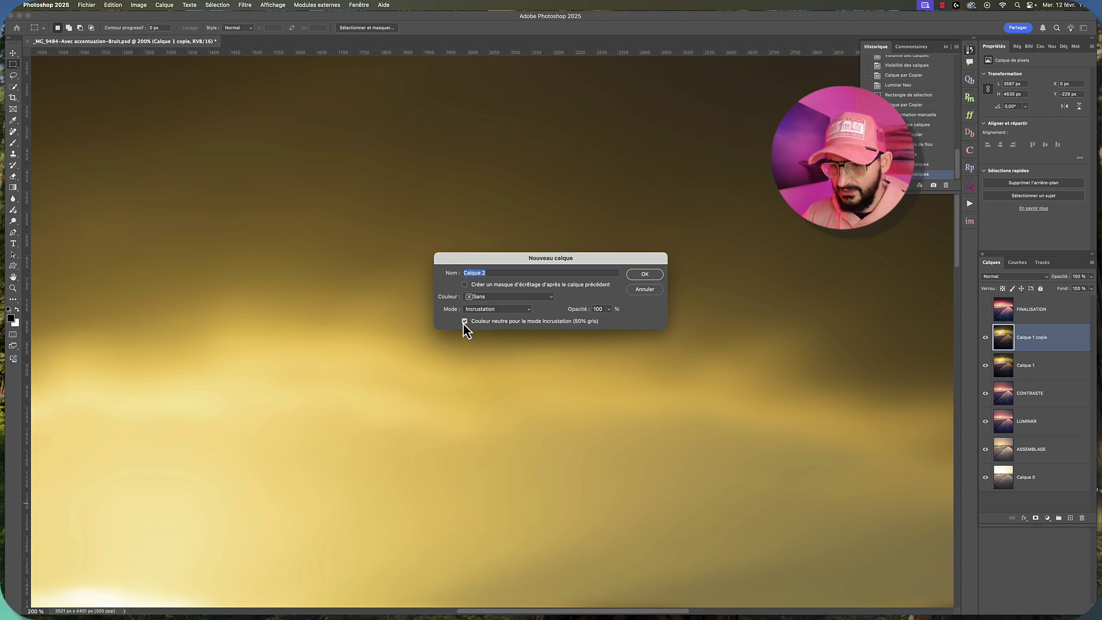
left_click(646, 275)
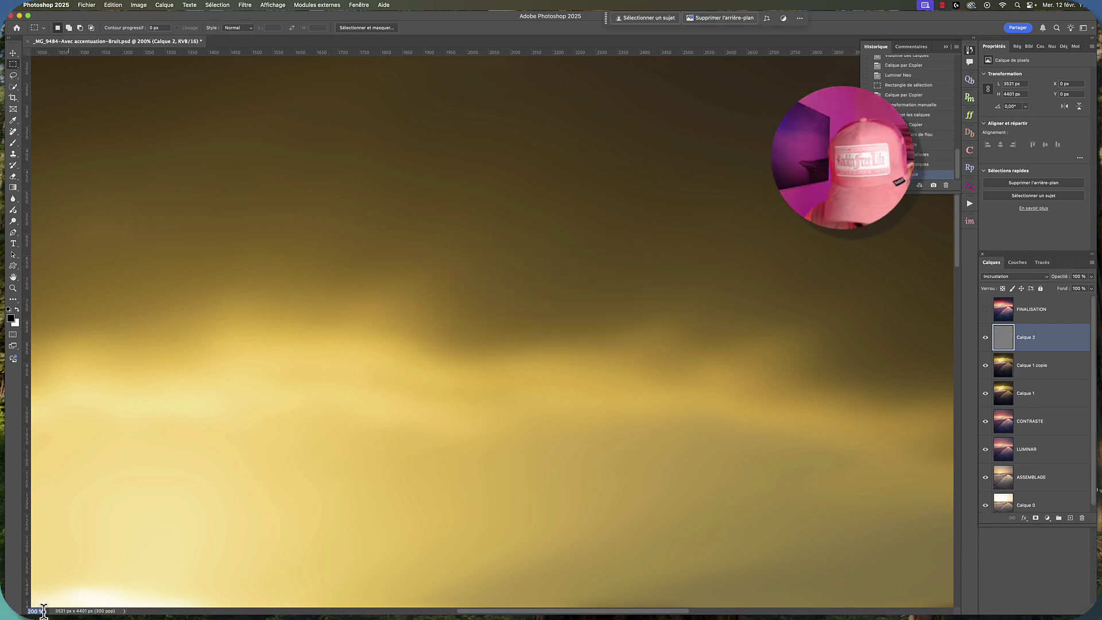
Add 10% uniform monochromatic noise (Ajout de bruit) to the gray Incrustation layer.
key("Return")
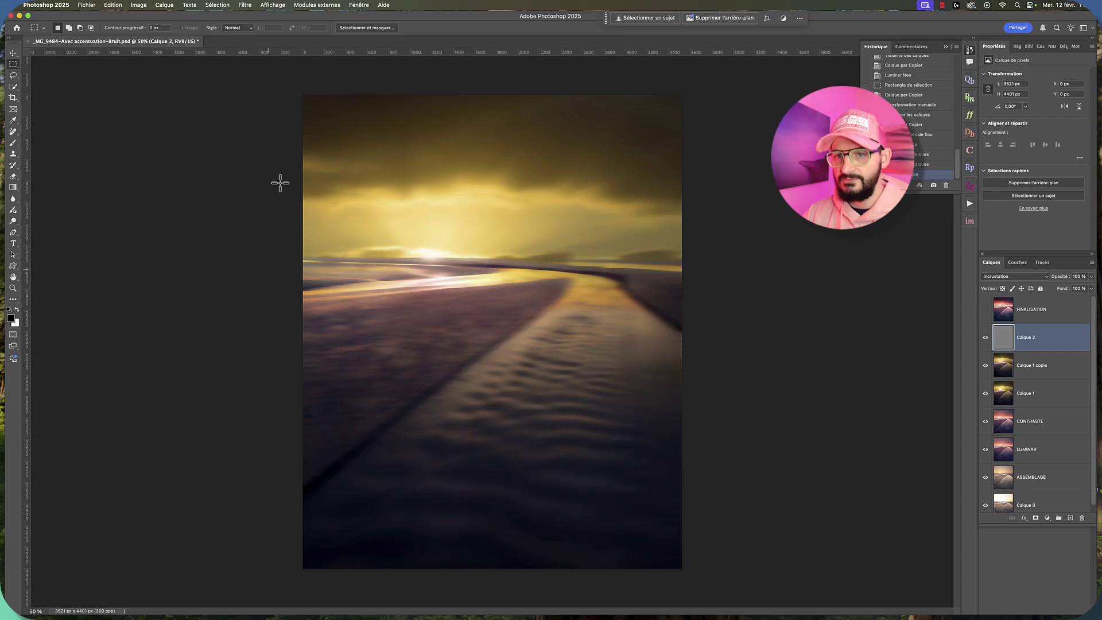
left_click(244, 5)
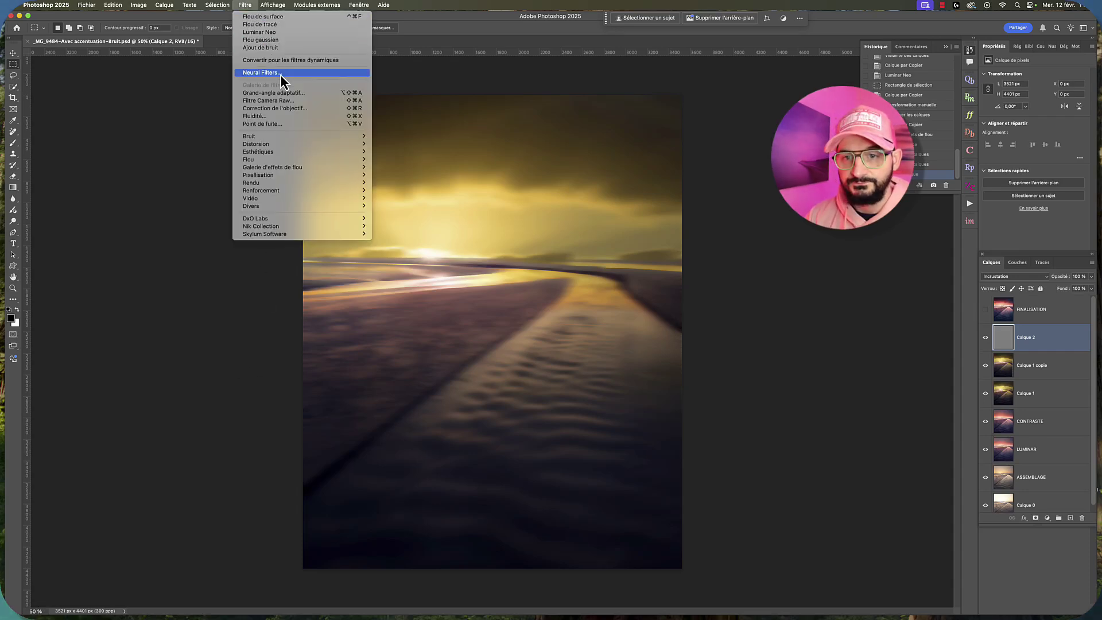
mouse_move(294, 140)
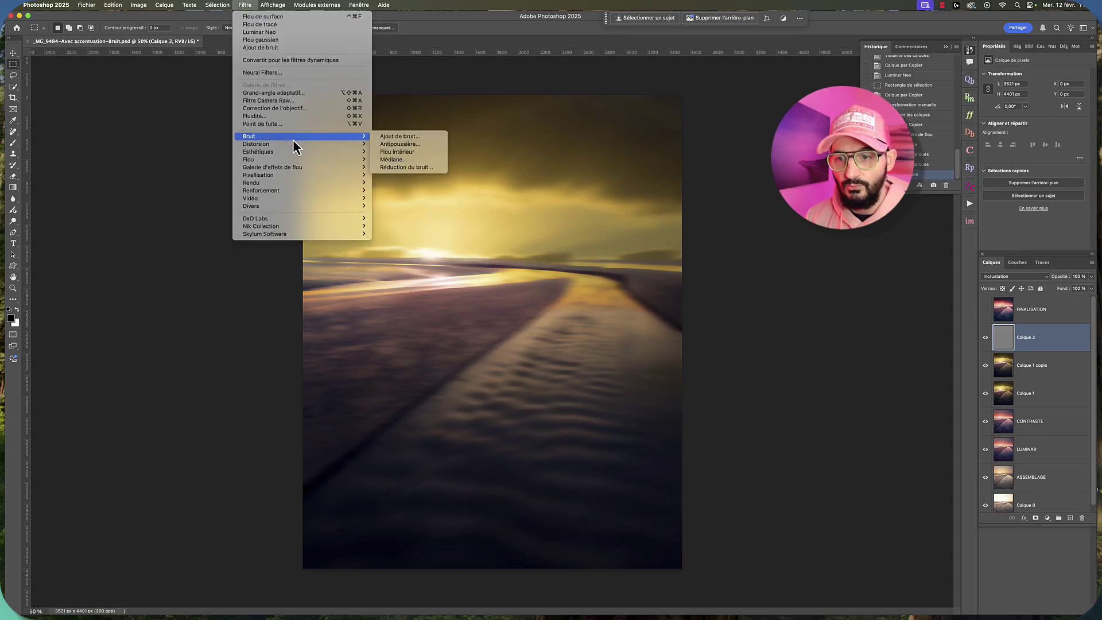
left_click(411, 136)
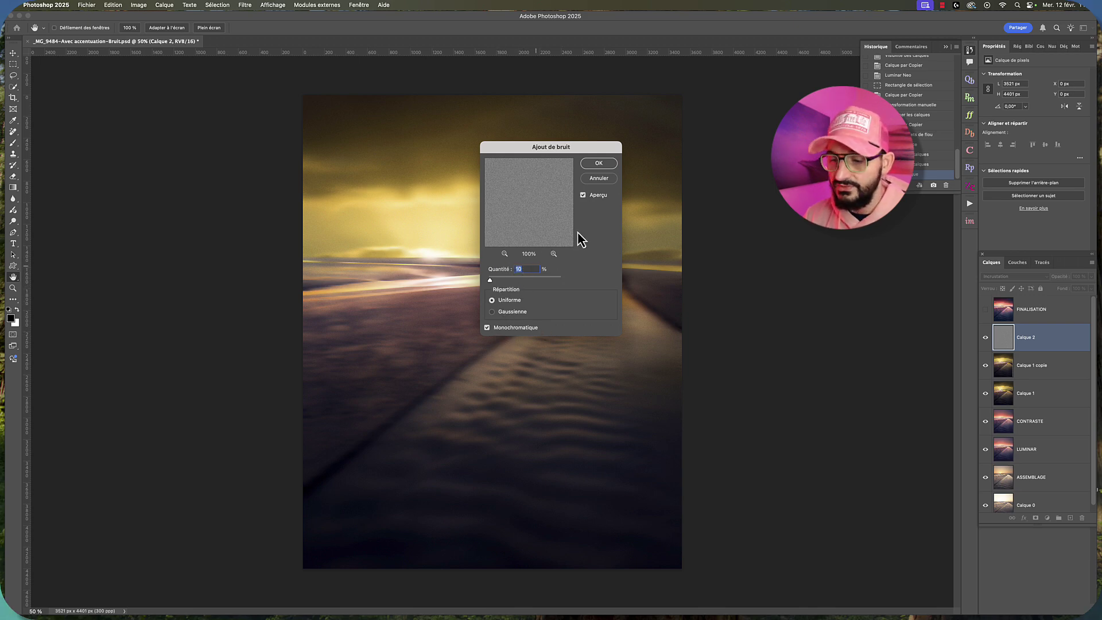
left_click(601, 165)
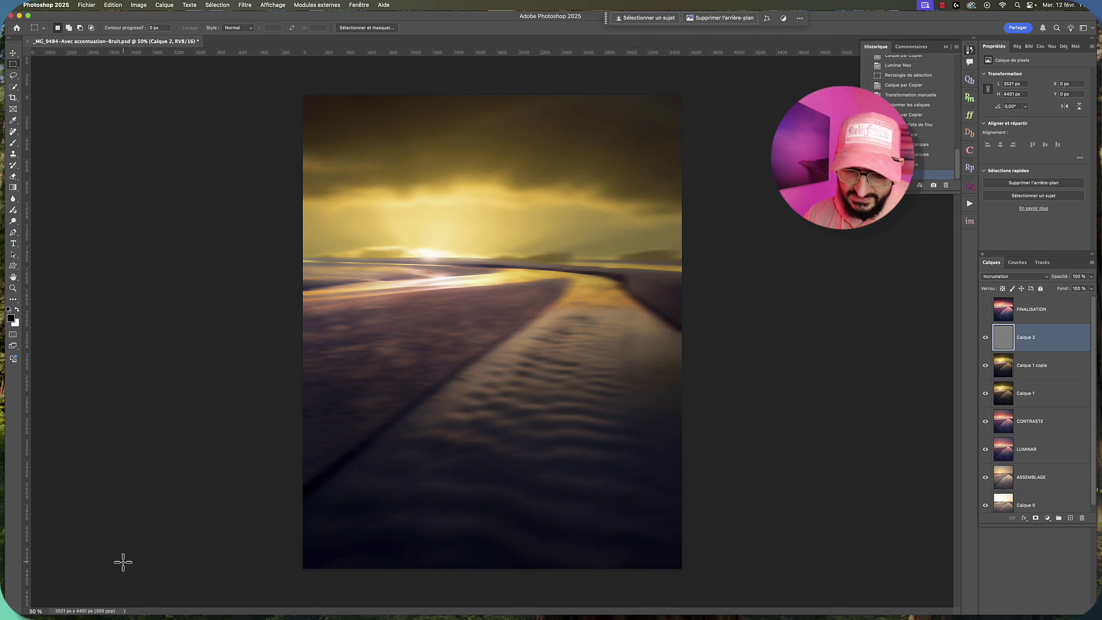
Lower the noise layer's opacity to 25% while judging the grain in the sky at 200% zoom.
left_click(42, 610)
type("200")
key("Return")
scroll(376, 424, "up", 12)
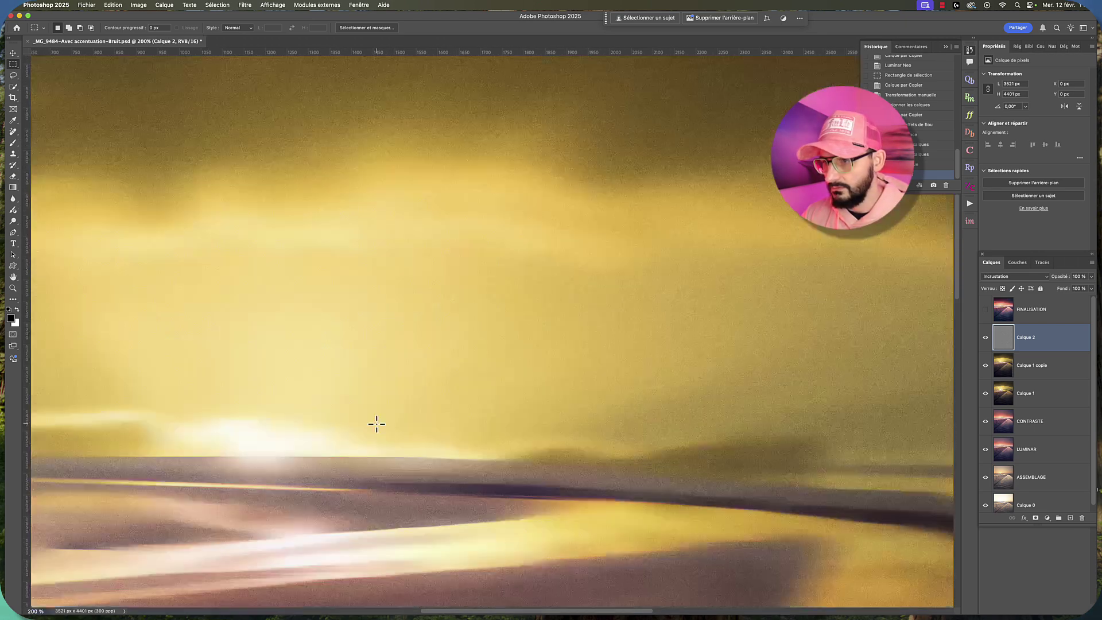
scroll(376, 423, "up", 2)
scroll(377, 424, "right", 10)
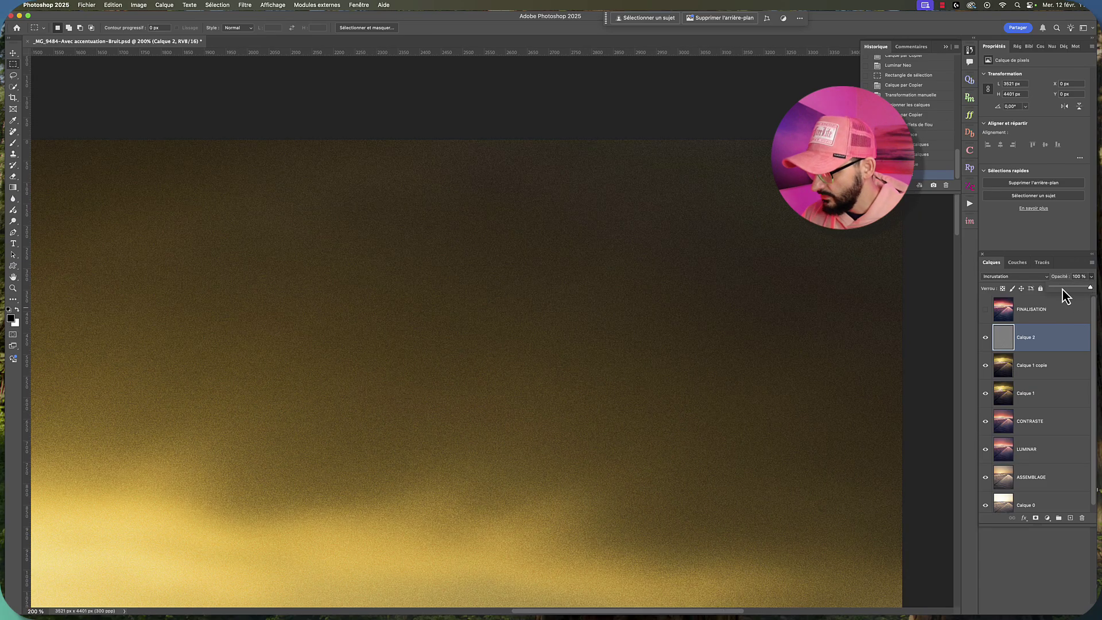
left_click(1063, 288)
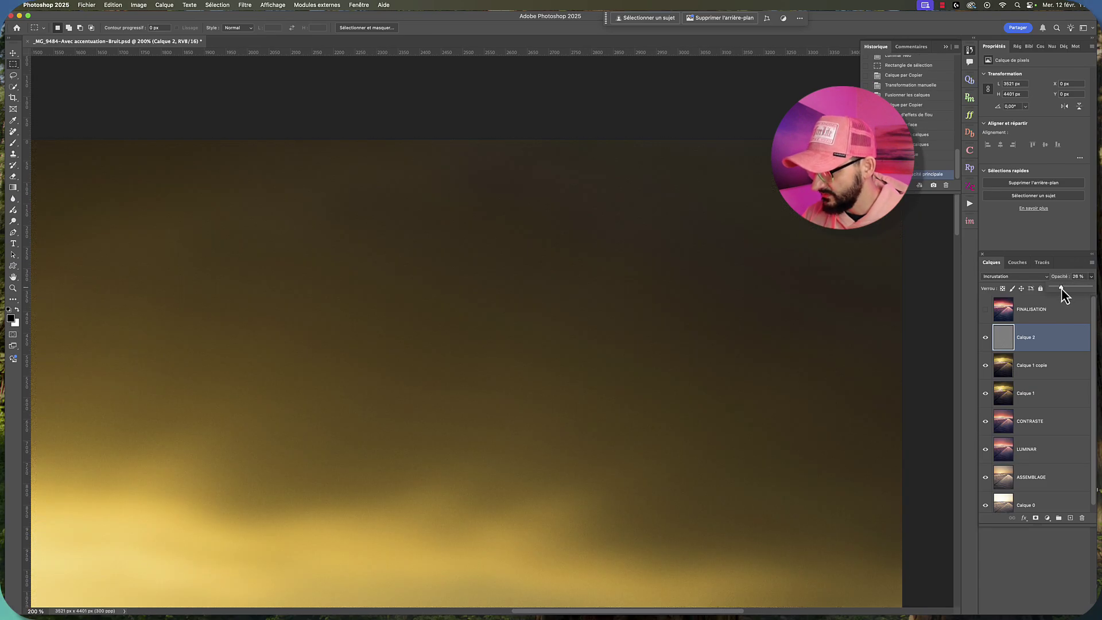
left_click(986, 337)
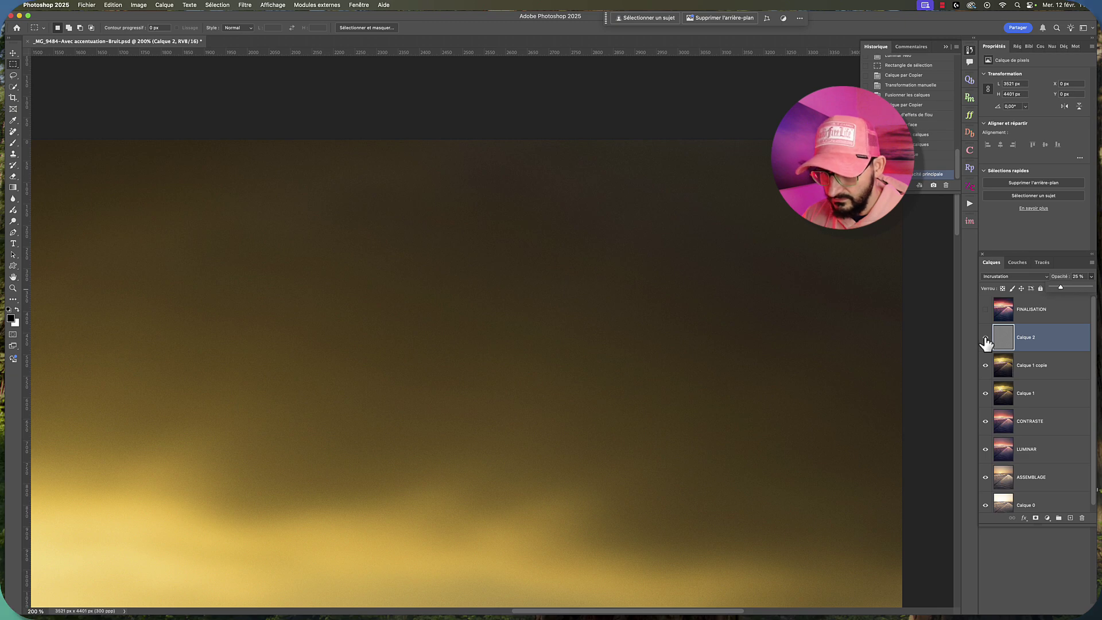
Compare the sky with and without the noise layer at 200%, checking the gradients across its width.
left_click(986, 339)
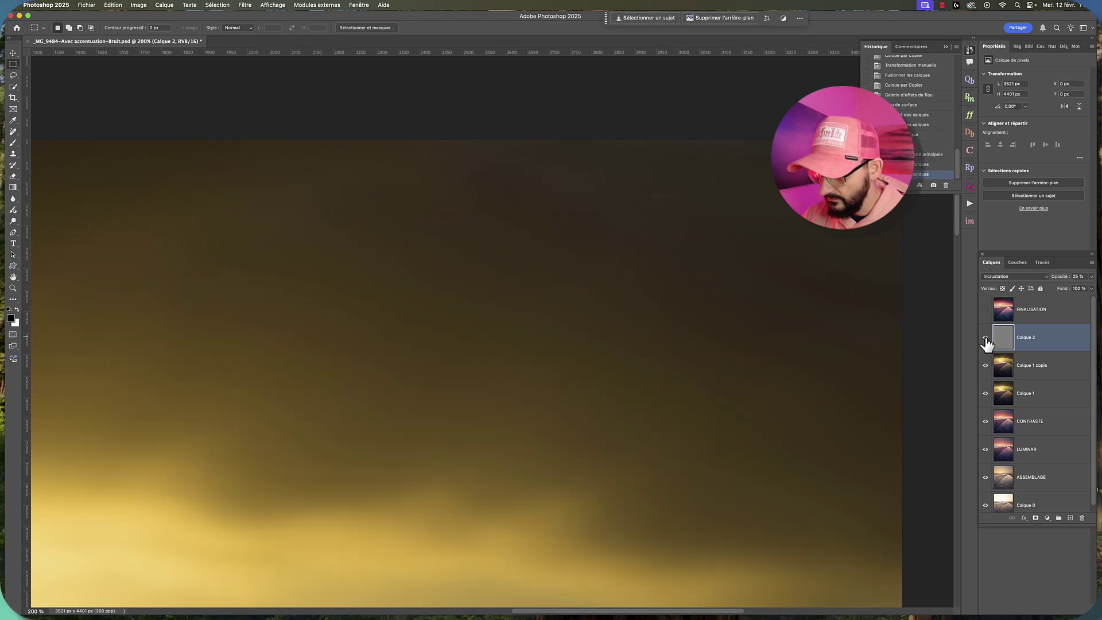
scroll(679, 342, "right", 3)
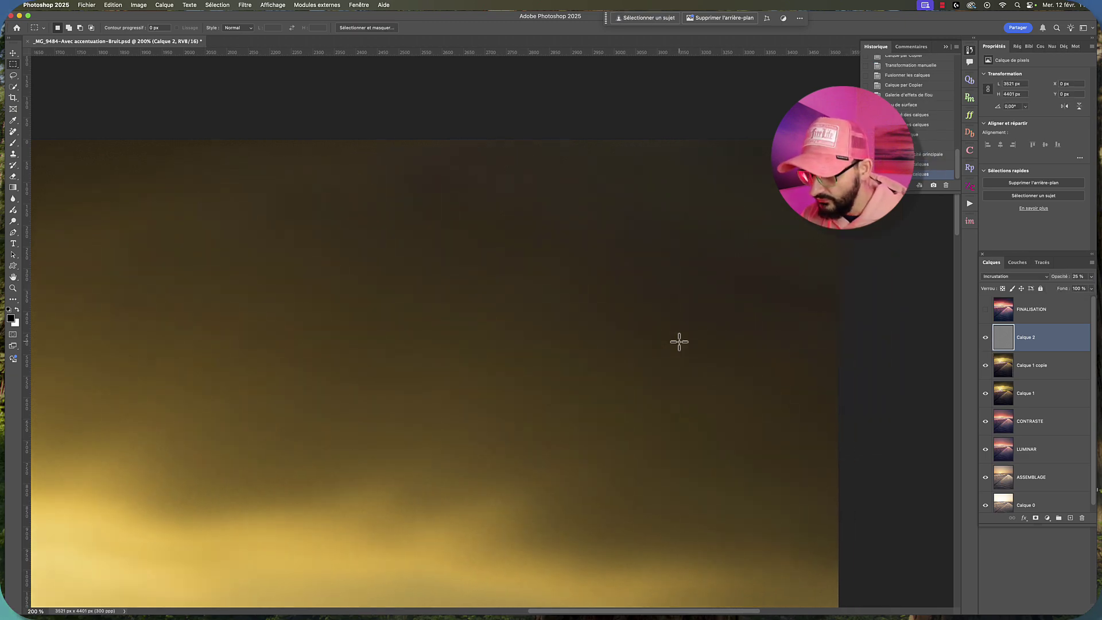
left_click(986, 339)
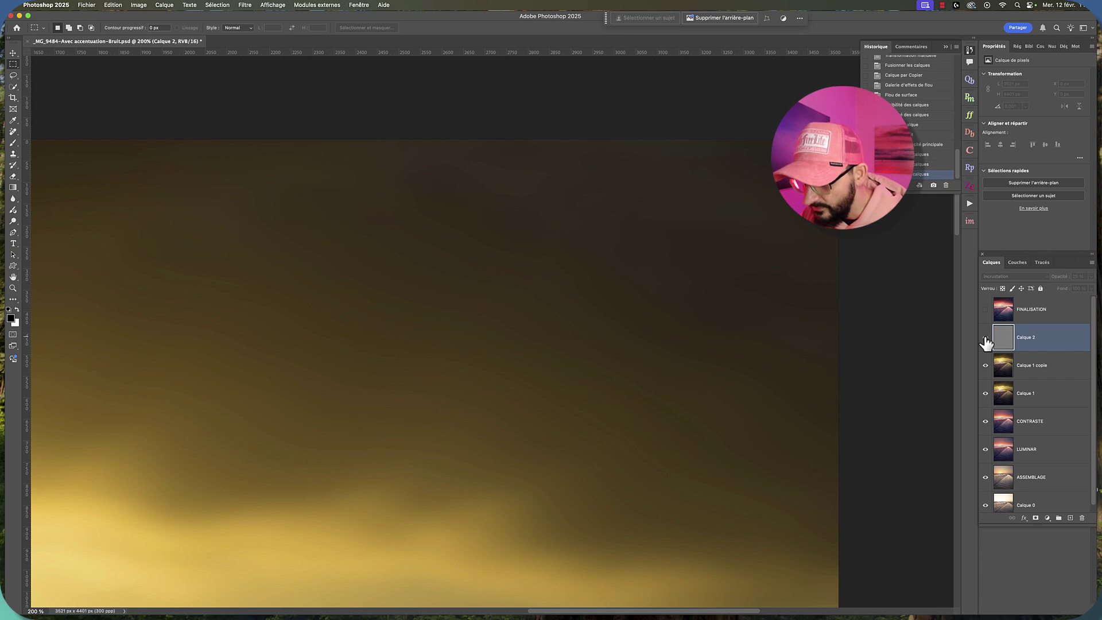
left_click(986, 339)
scroll(656, 333, "down", 1)
scroll(656, 335, "left", 10)
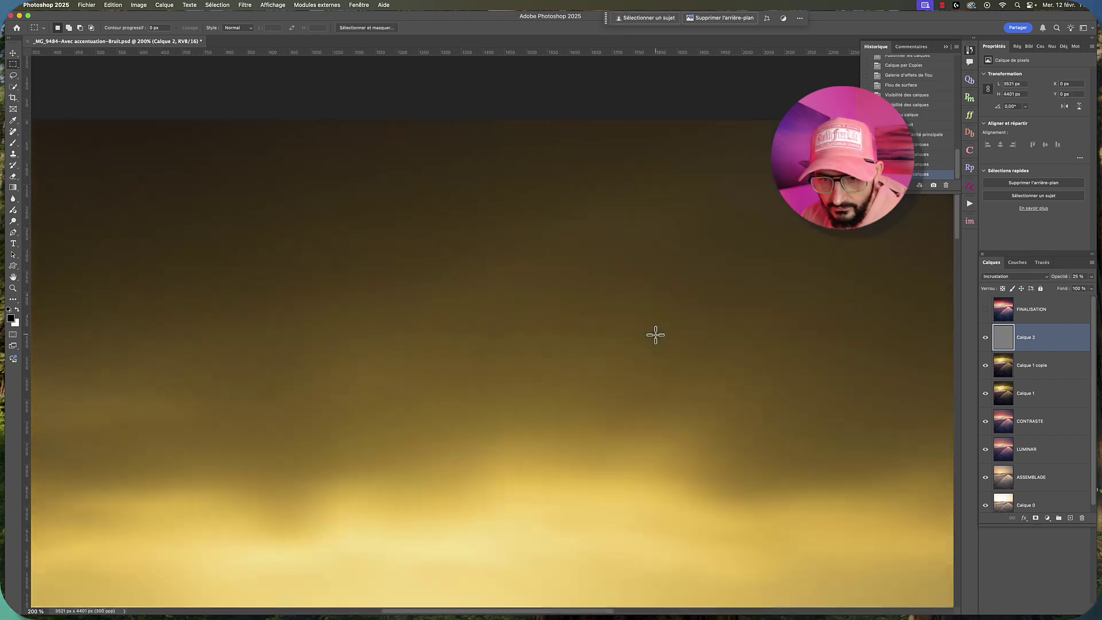
scroll(655, 335, "left", 3)
scroll(656, 335, "right", 11)
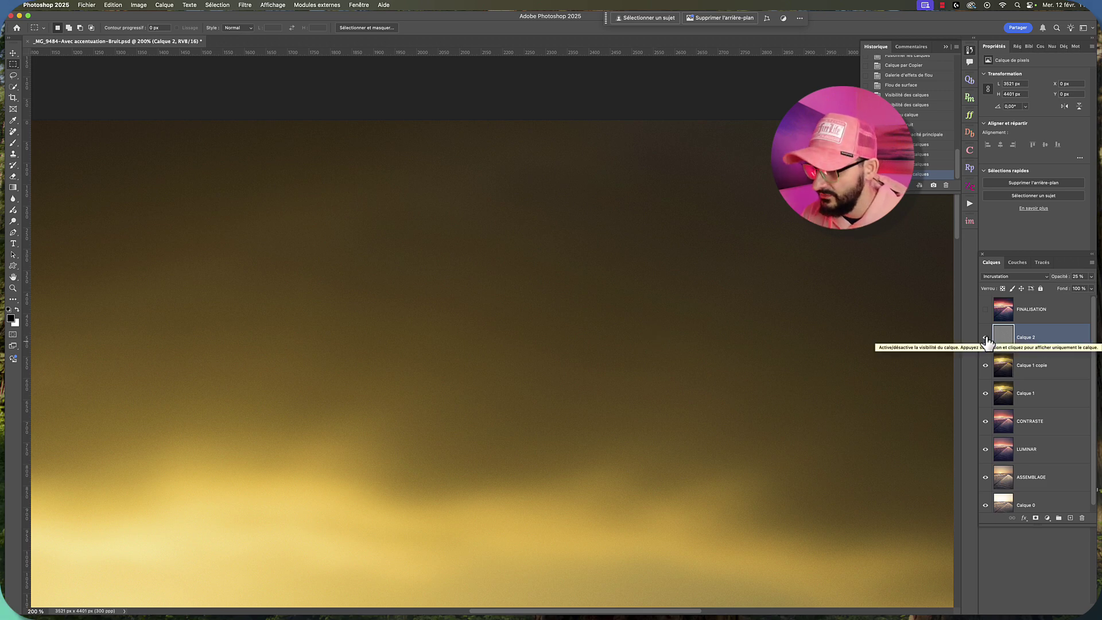
scroll(822, 332, "right", 7)
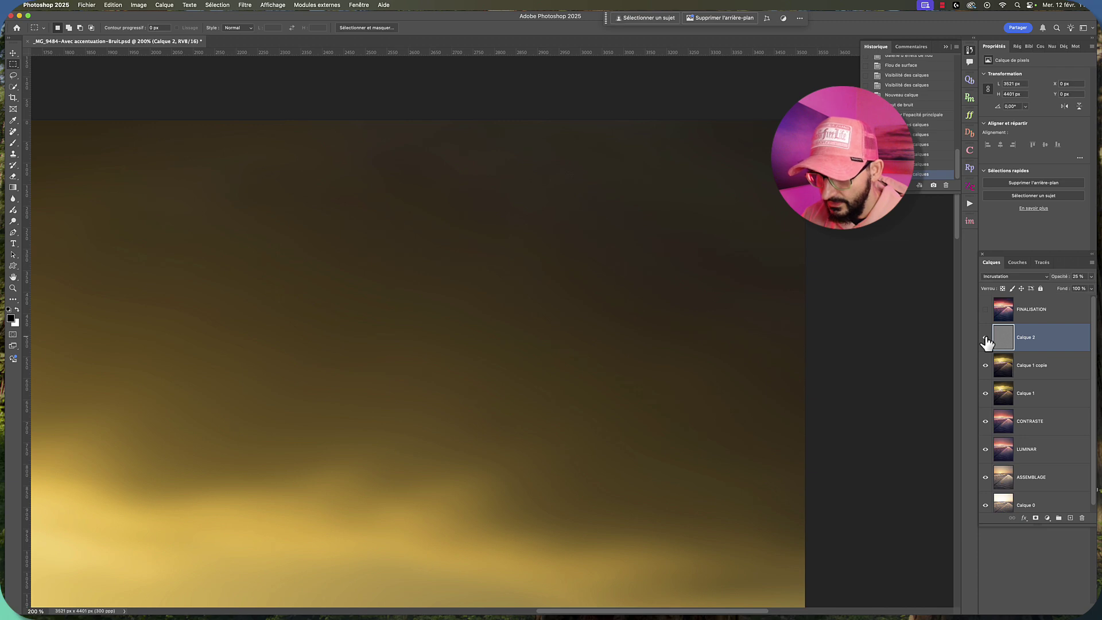
Compare the picture with and without the noise layer, including the whole image at 50% zoom.
left_click(986, 338)
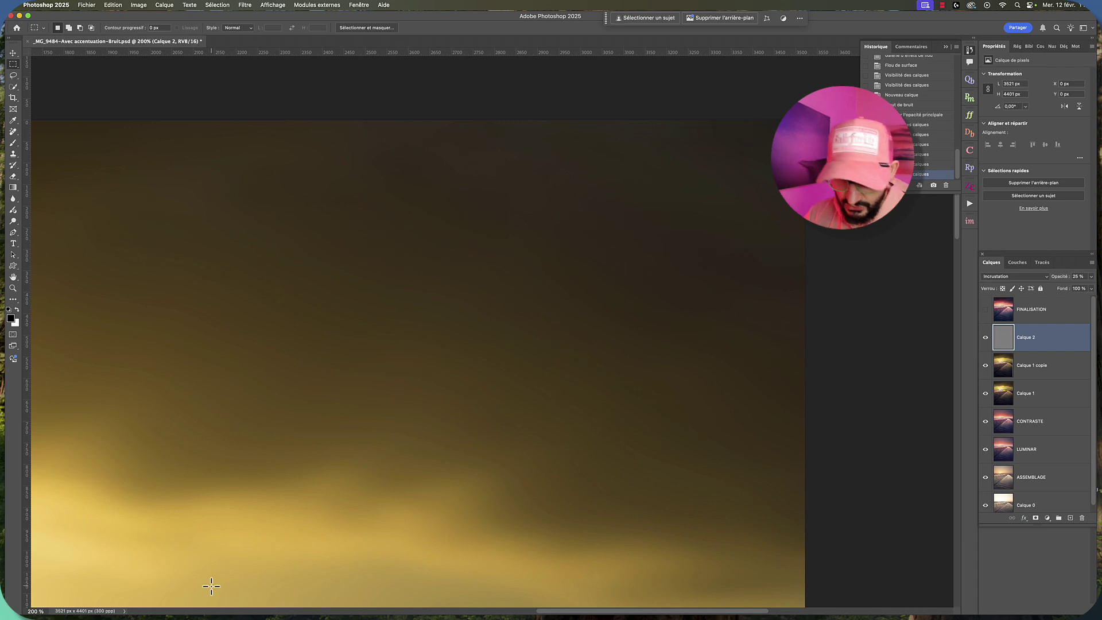
left_click(46, 610)
type("50")
key("Return")
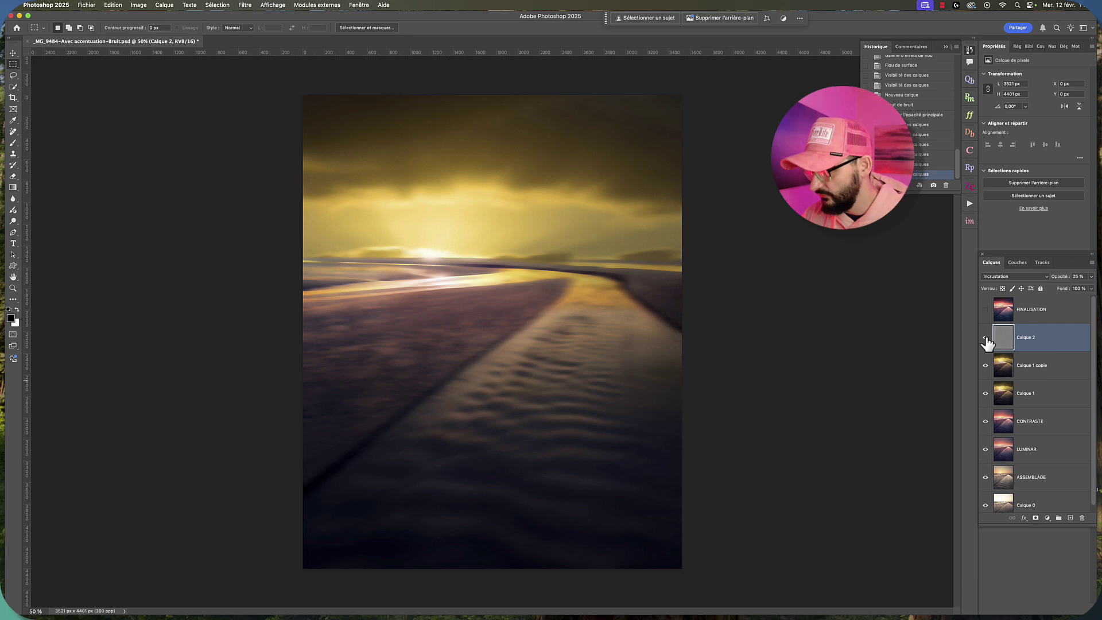
Add a layer mask to Calque 1 copie and draw a short vertical white-to-black linear gradient in the sky just above the horizon.
left_click(1068, 373)
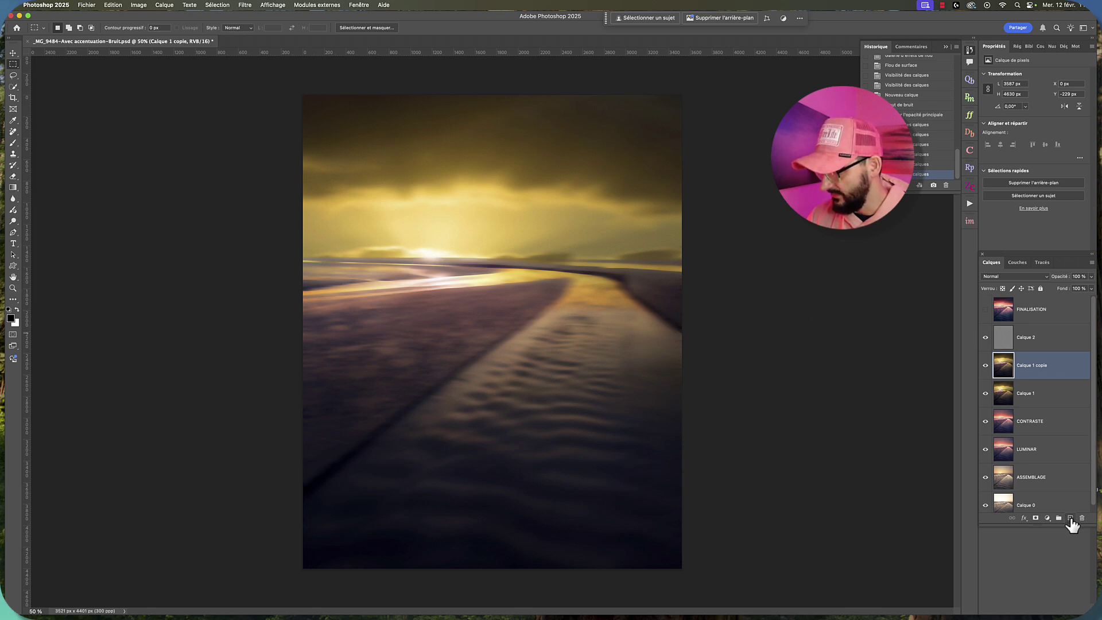
left_click(1037, 519)
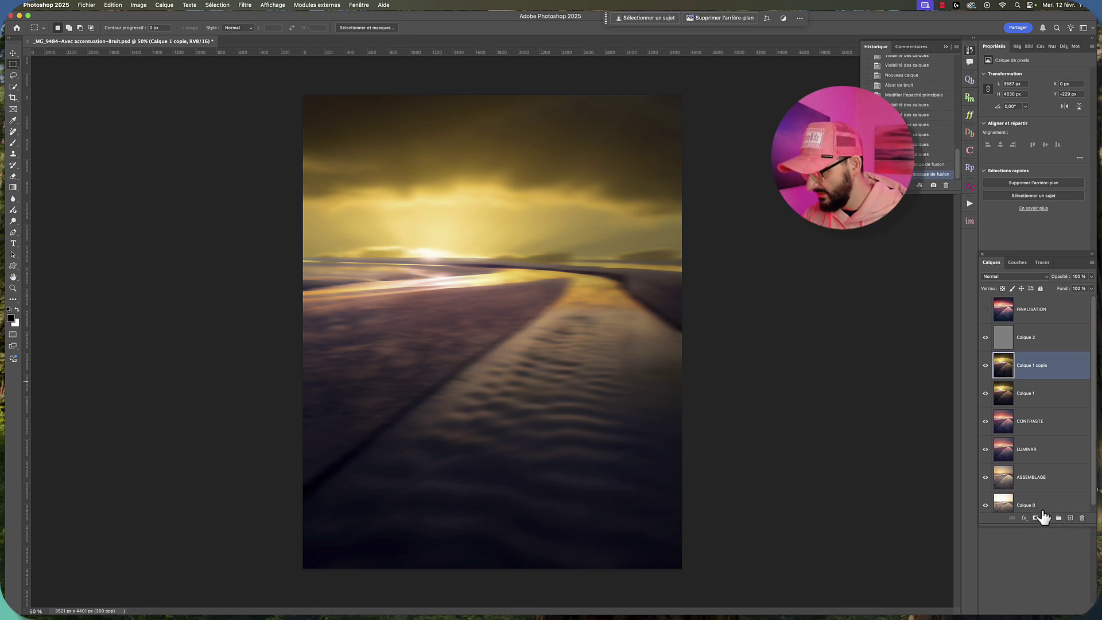
left_click(1037, 519)
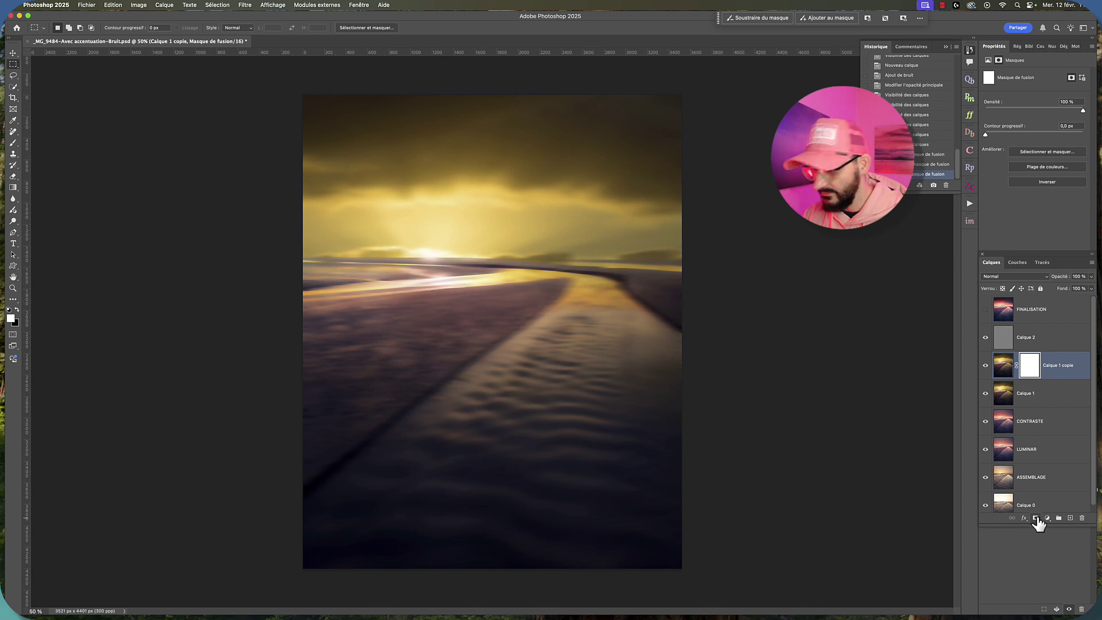
left_click(13, 188)
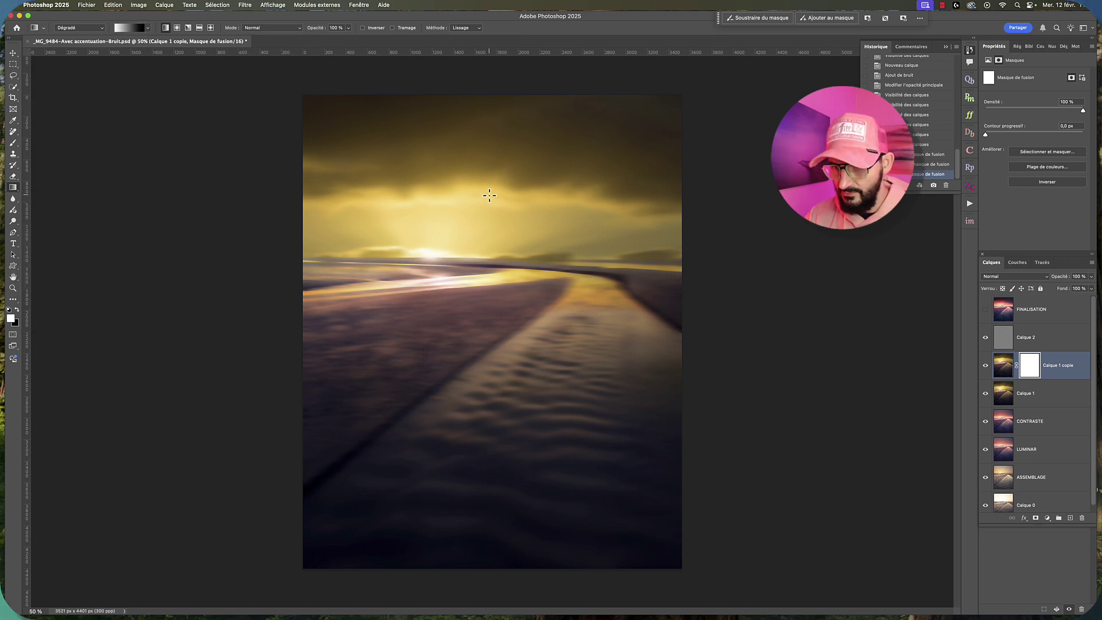
left_click_drag(489, 195, 489, 239)
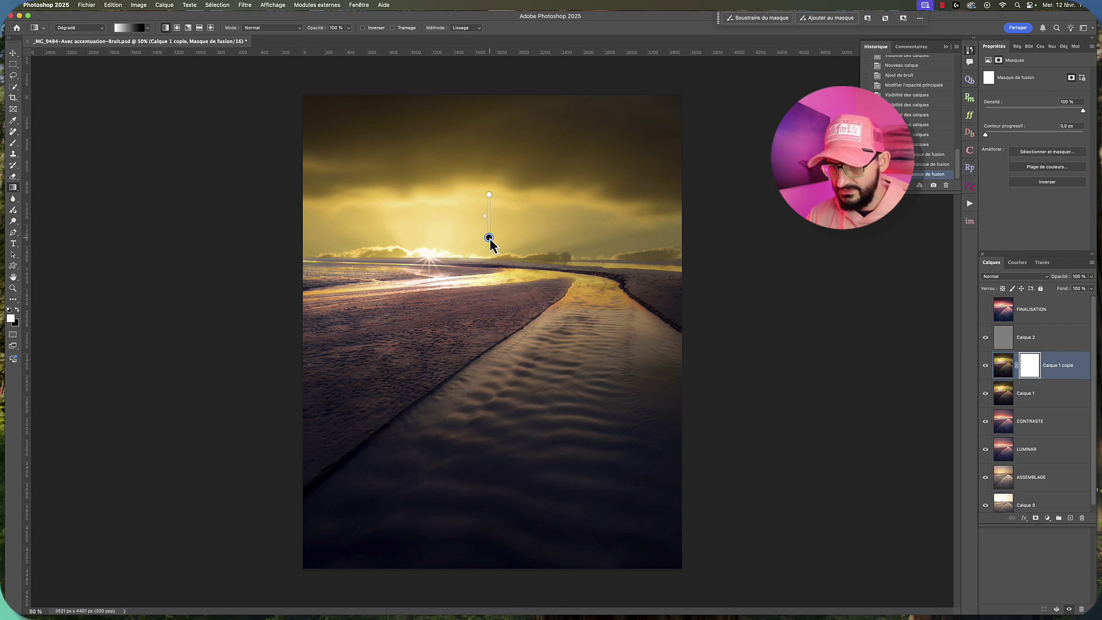
left_click_drag(490, 239, 488, 237)
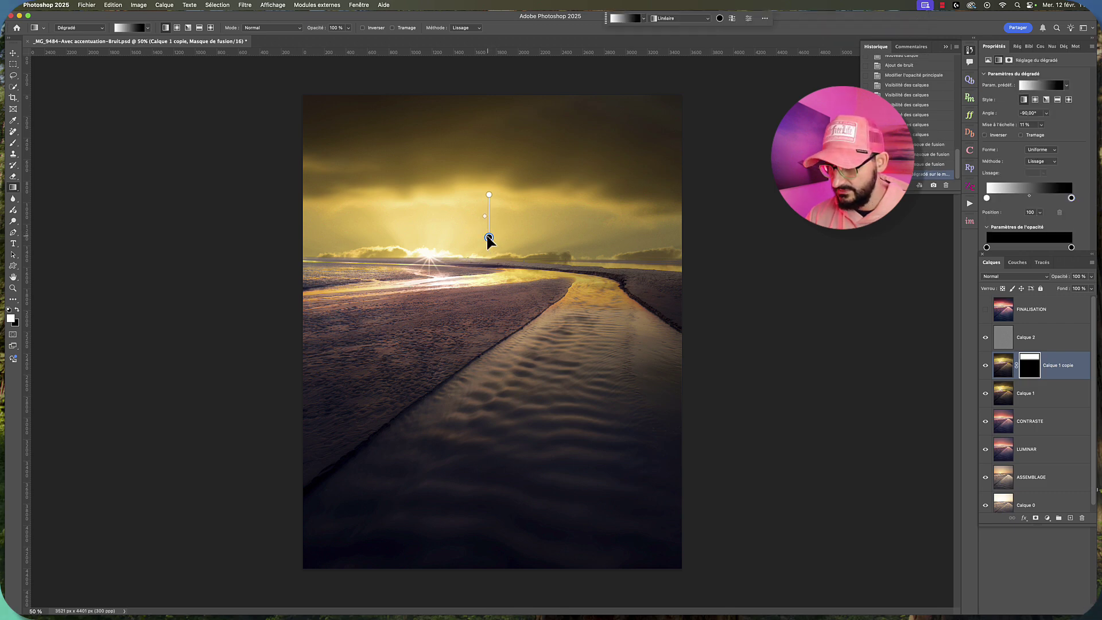
Hide the Calque 1 layer to check the masked sky against CONTRASTE, and delete Calque 1.
left_click(986, 394)
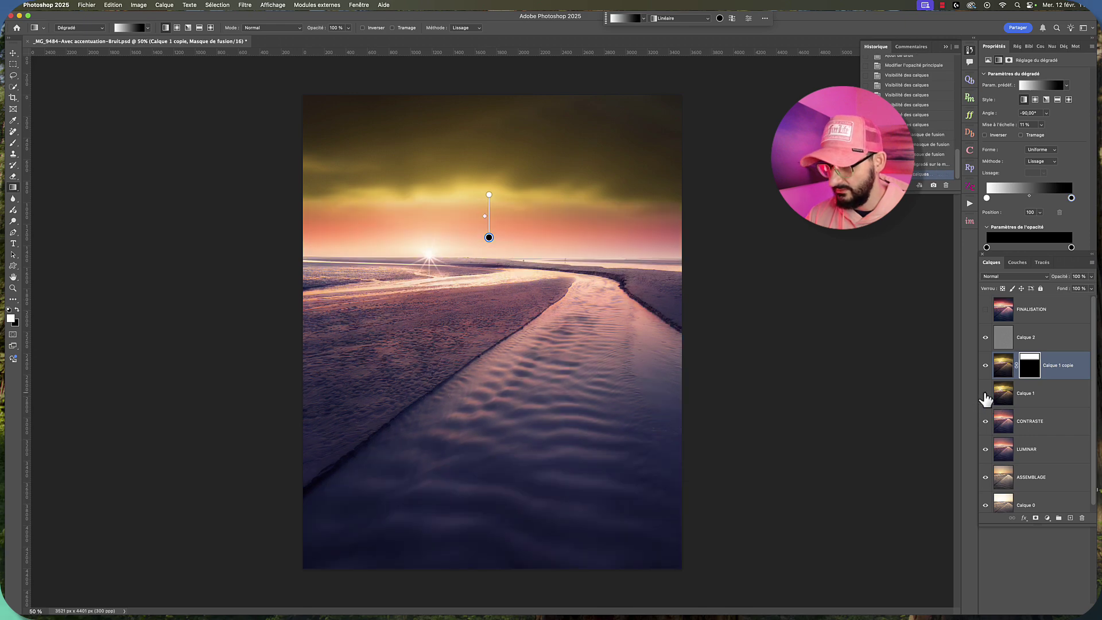
left_click(1060, 396)
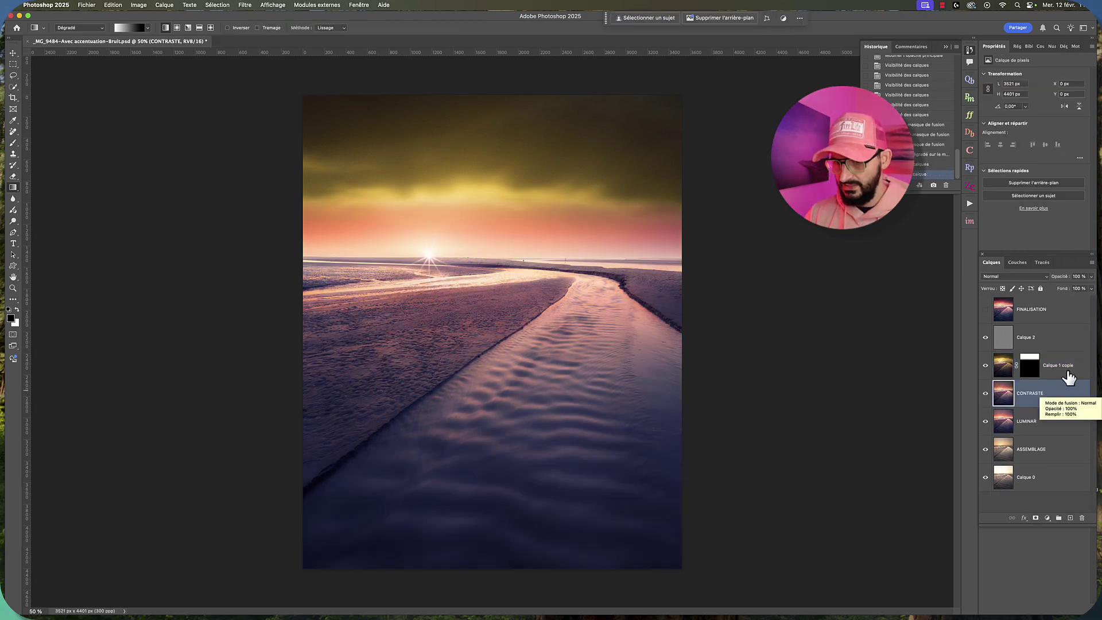
key("BackSpace")
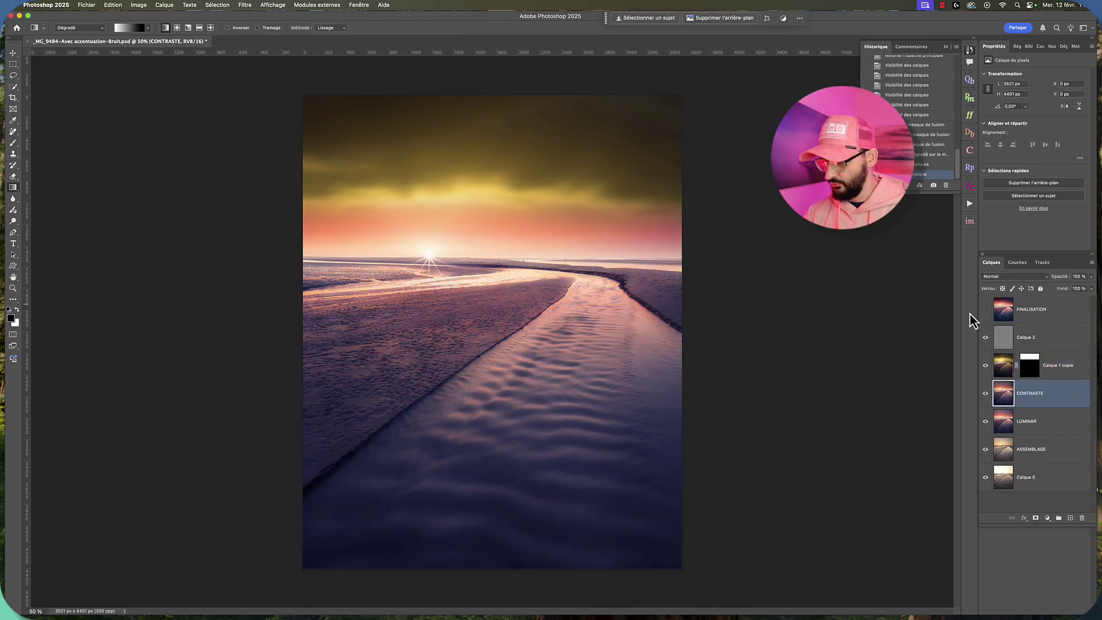
Load the Calque 1 copie mask as a selection and use it to mask the Calque 2 noise layer.
left_click(1032, 366, "super")
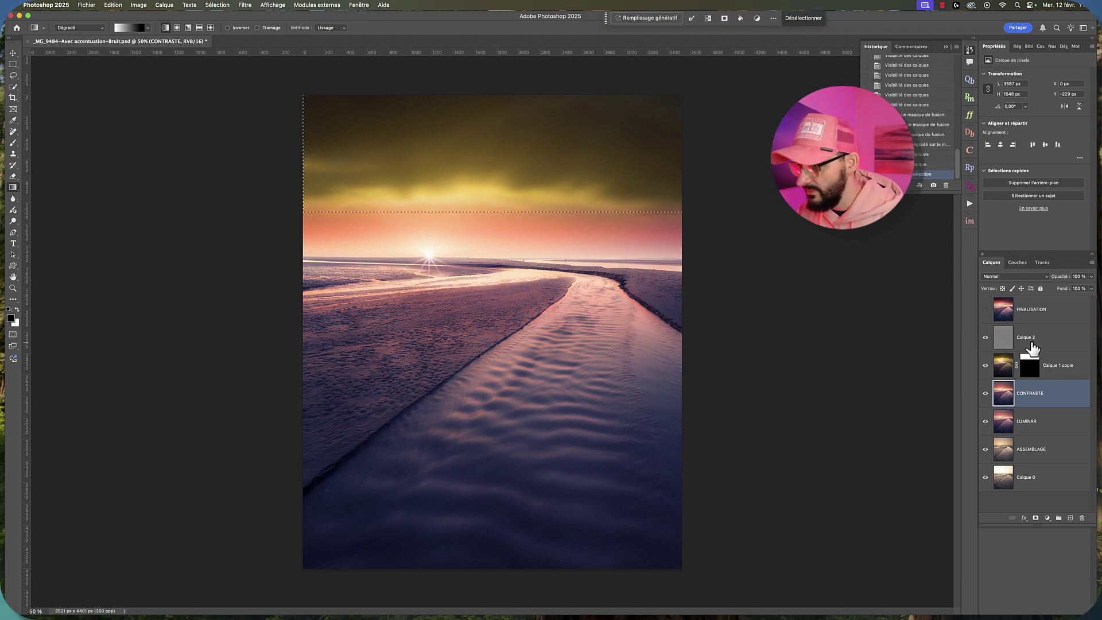
left_click(1045, 343)
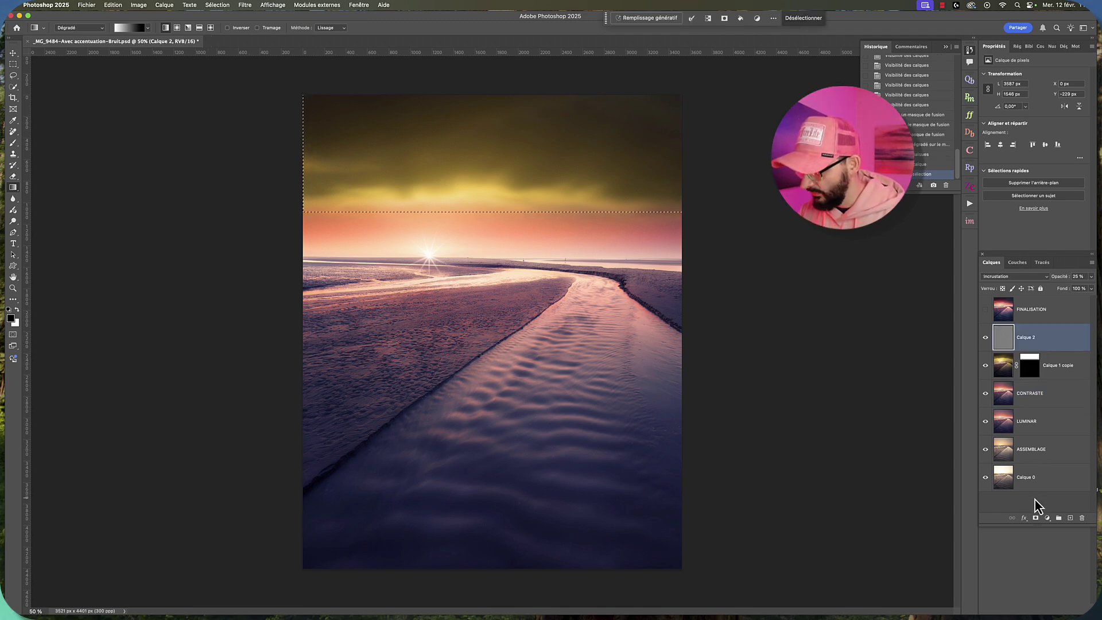
left_click(1036, 519)
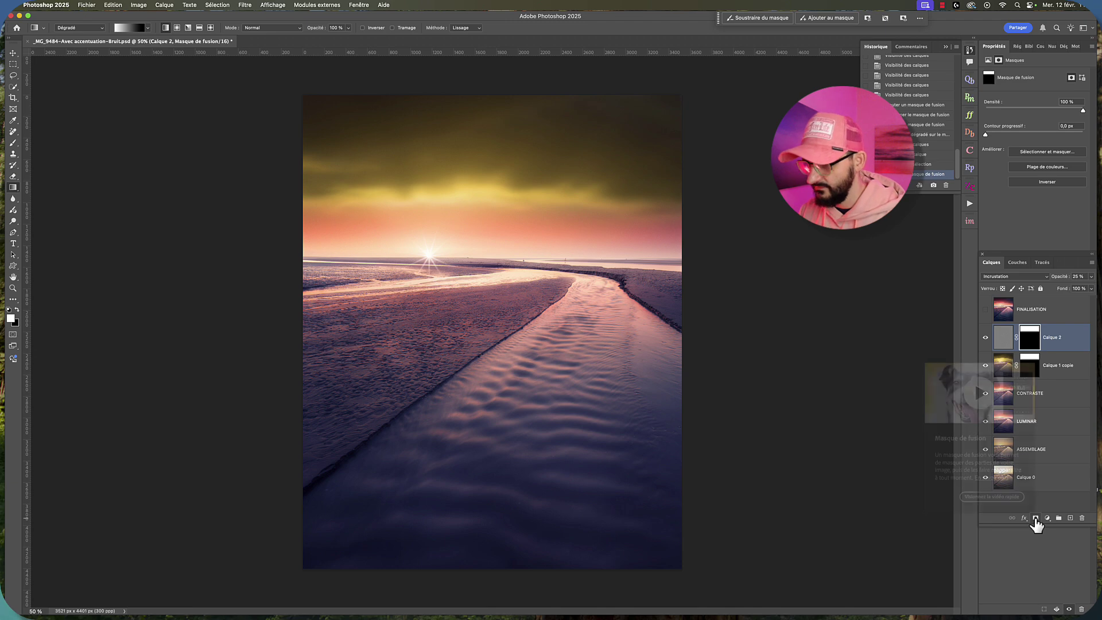
Lower the Calque 2 noise layer's opacity to 20% while judging the sky's transition near the horizon at 200% zoom.
left_click(37, 609)
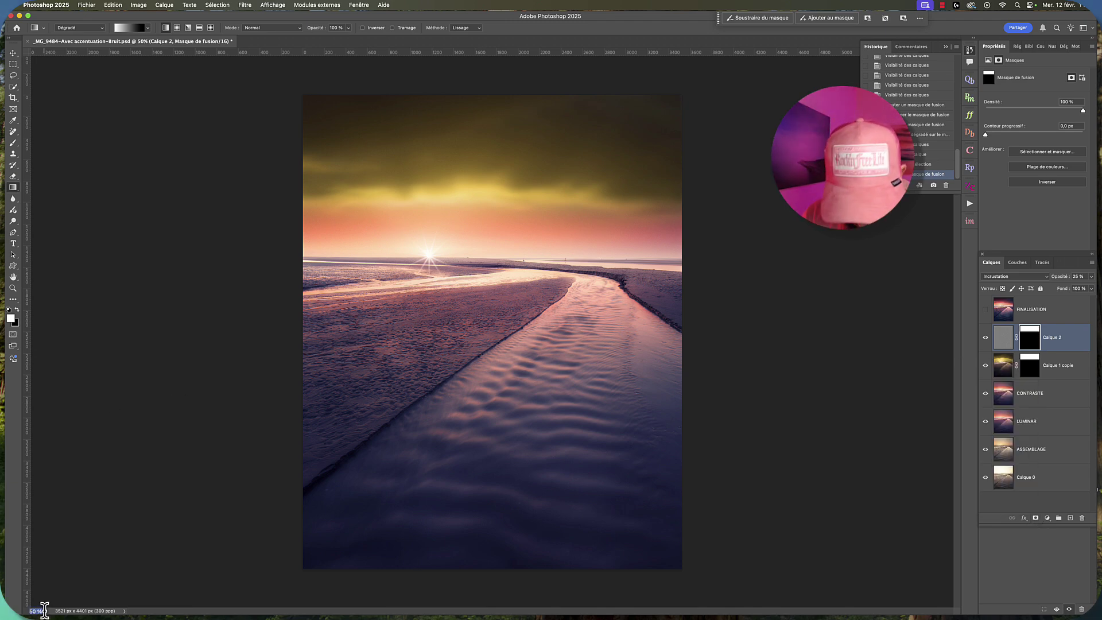
type("200")
key("Return")
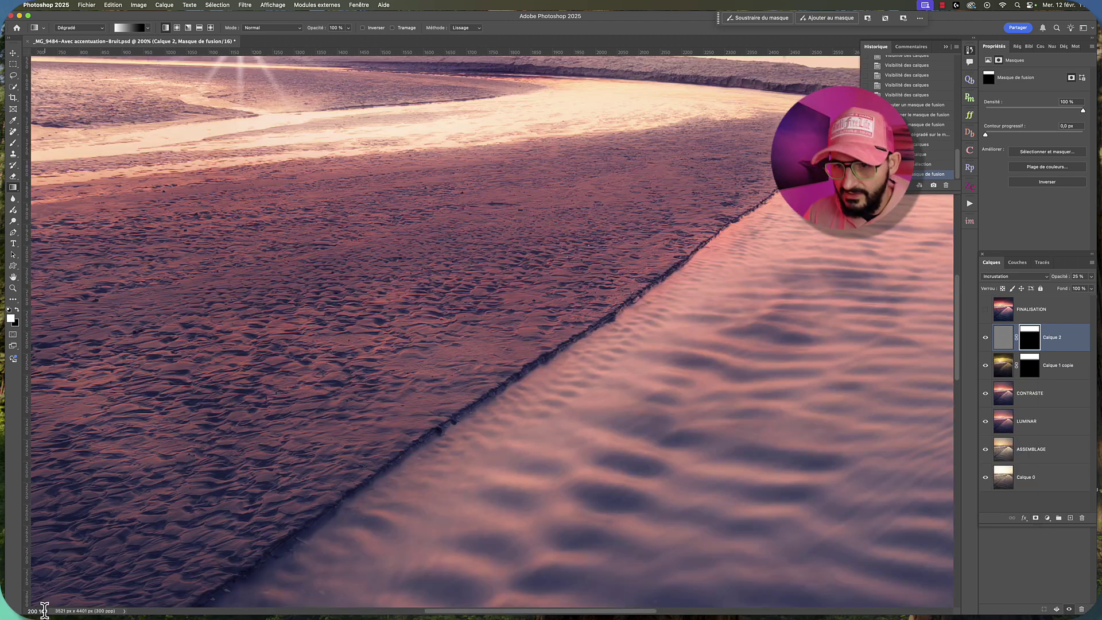
scroll(303, 302, "up", 5)
scroll(303, 302, "up", 5)
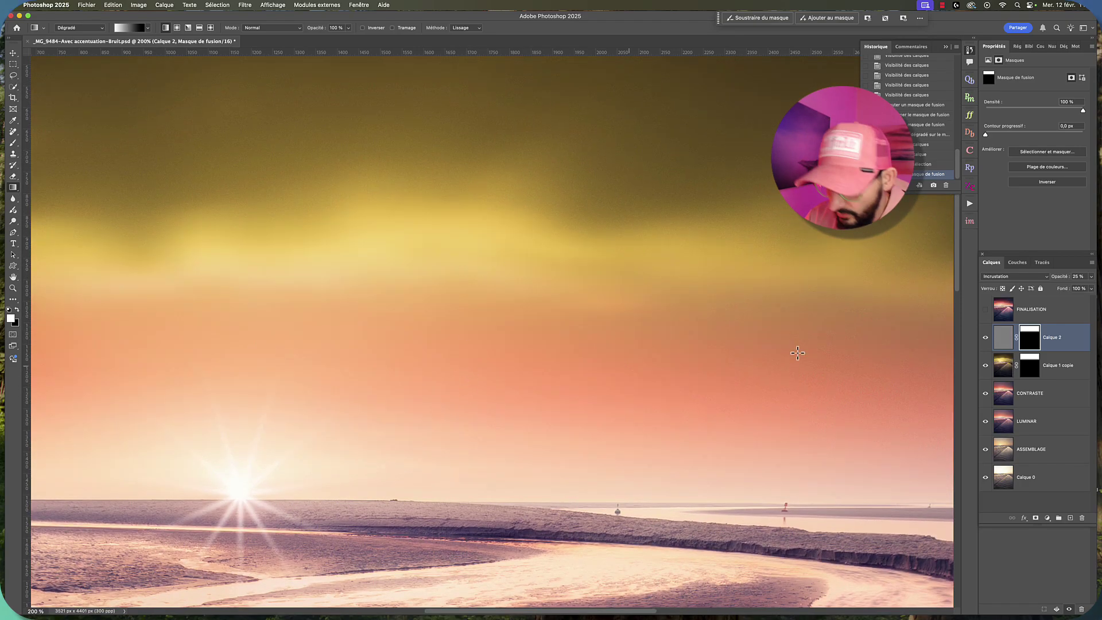
left_click(1091, 278)
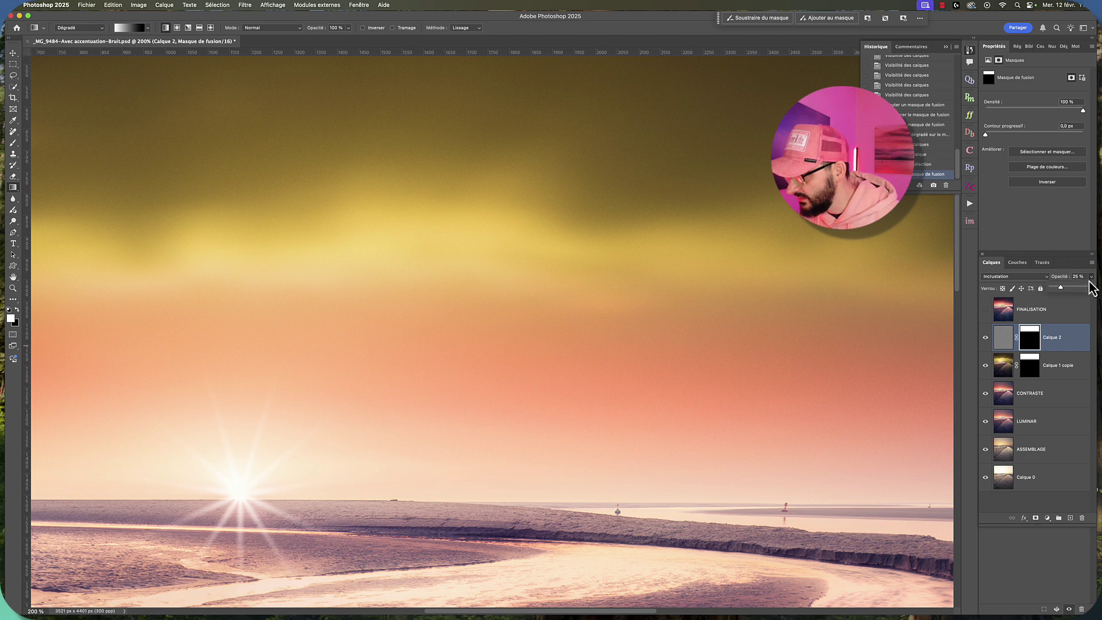
left_click_drag(1061, 289, 1058, 289)
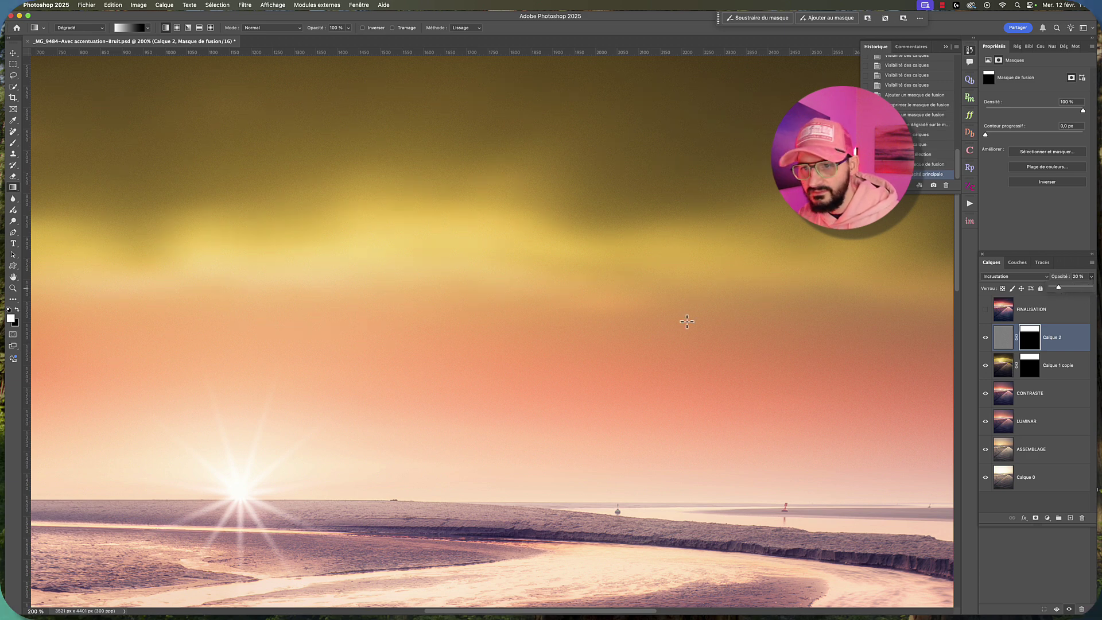
Examine the grain and gradients across the upper sky at 200%, and return to the whole image at 50%.
scroll(689, 321, "up", 10)
scroll(689, 321, "right", 5)
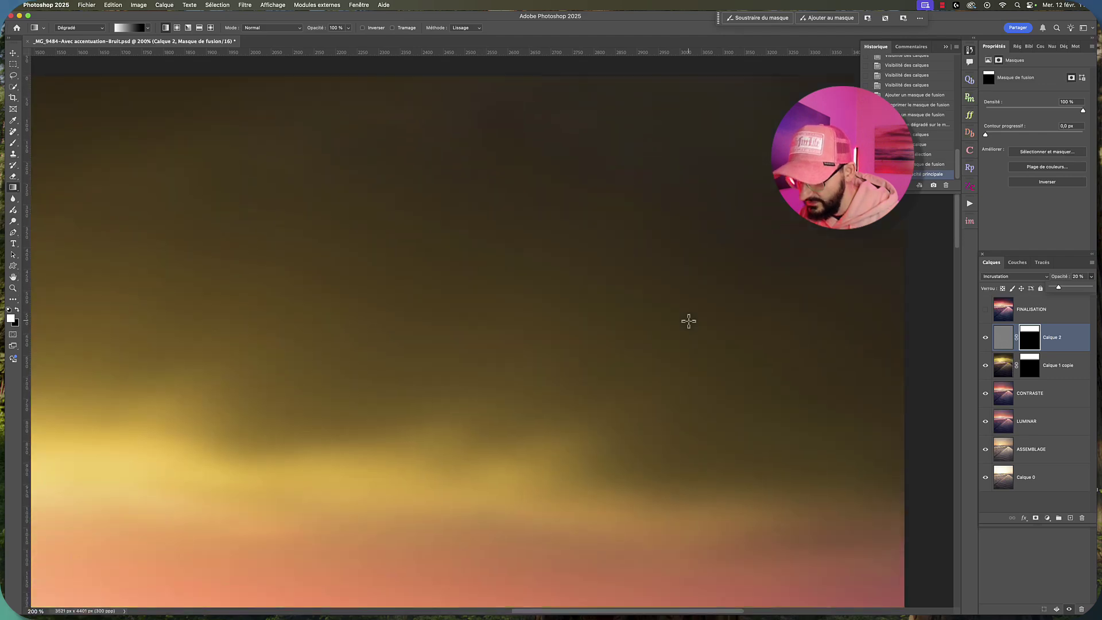
scroll(689, 321, "up", 3)
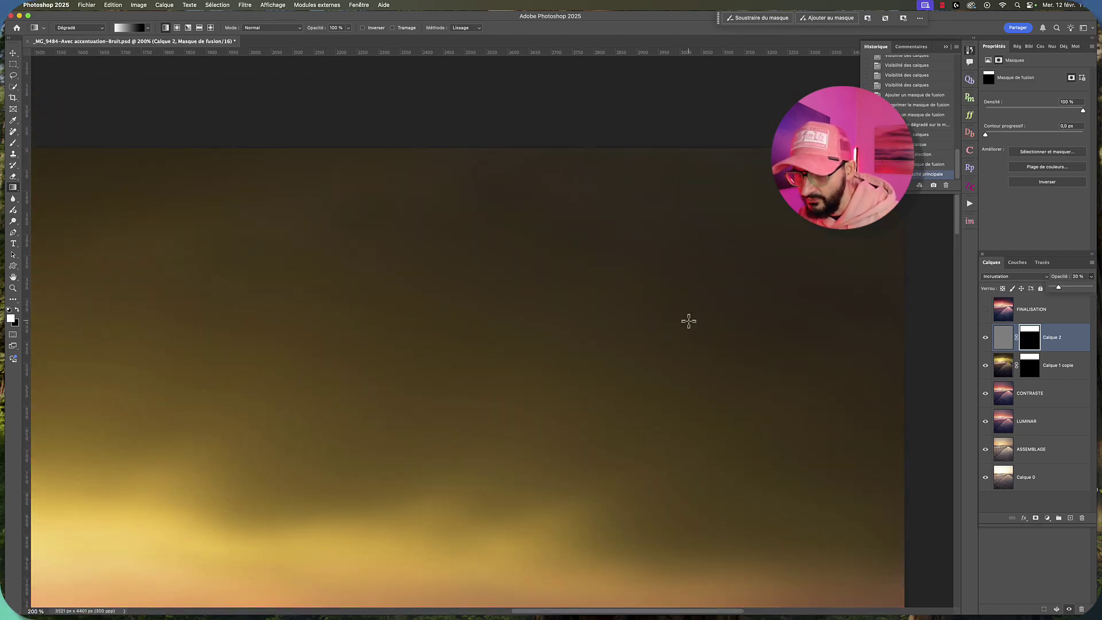
scroll(689, 321, "left", 7)
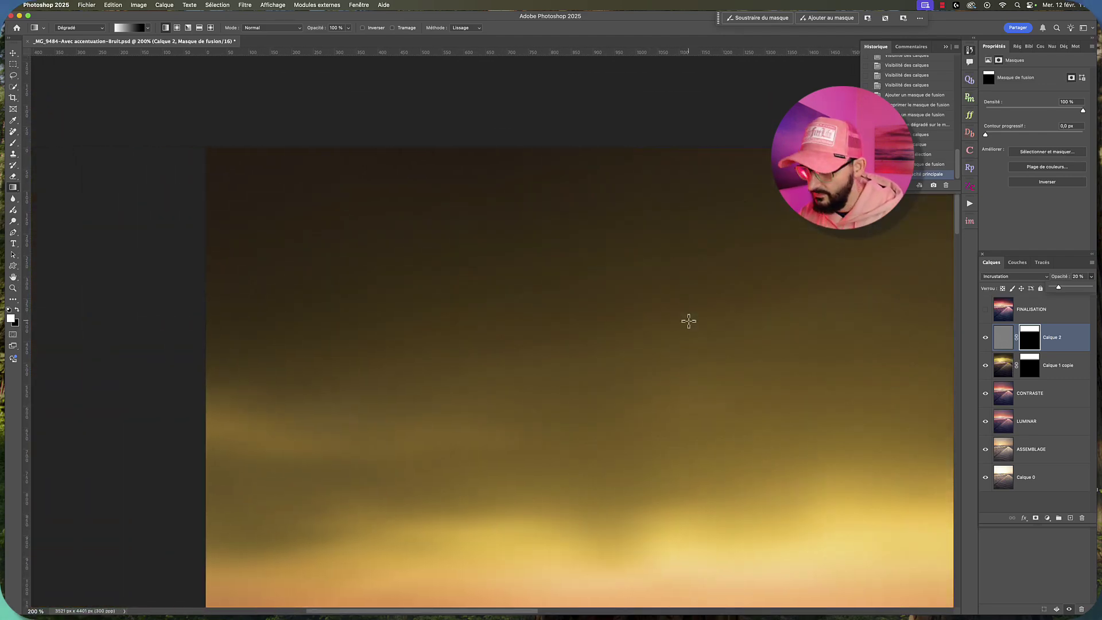
scroll(689, 321, "down", 2)
left_click(40, 611)
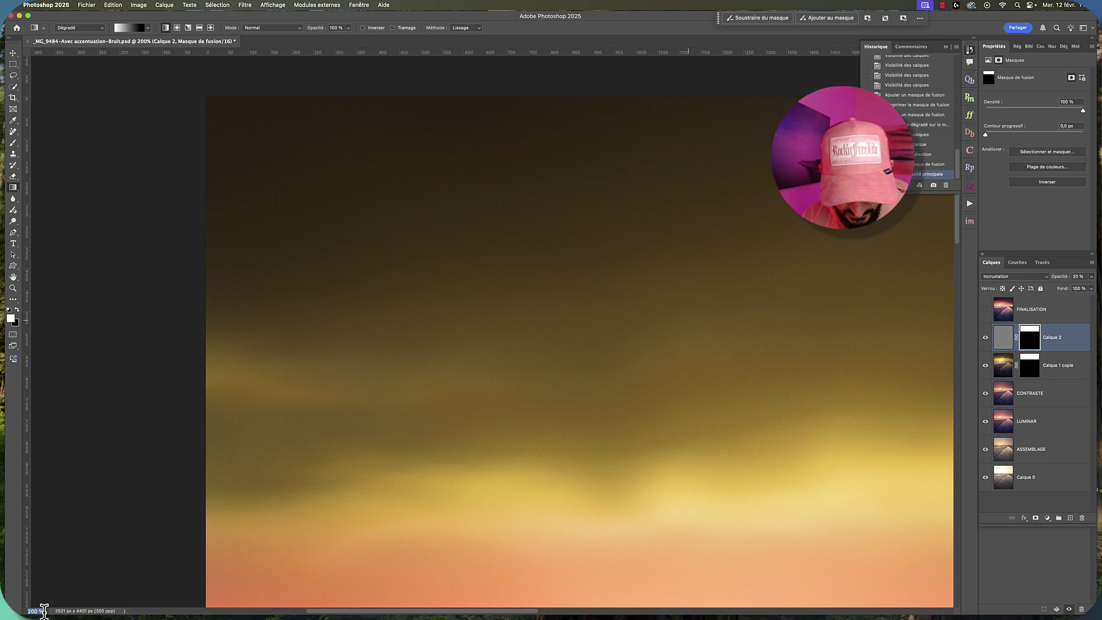
type("50")
key("Return")
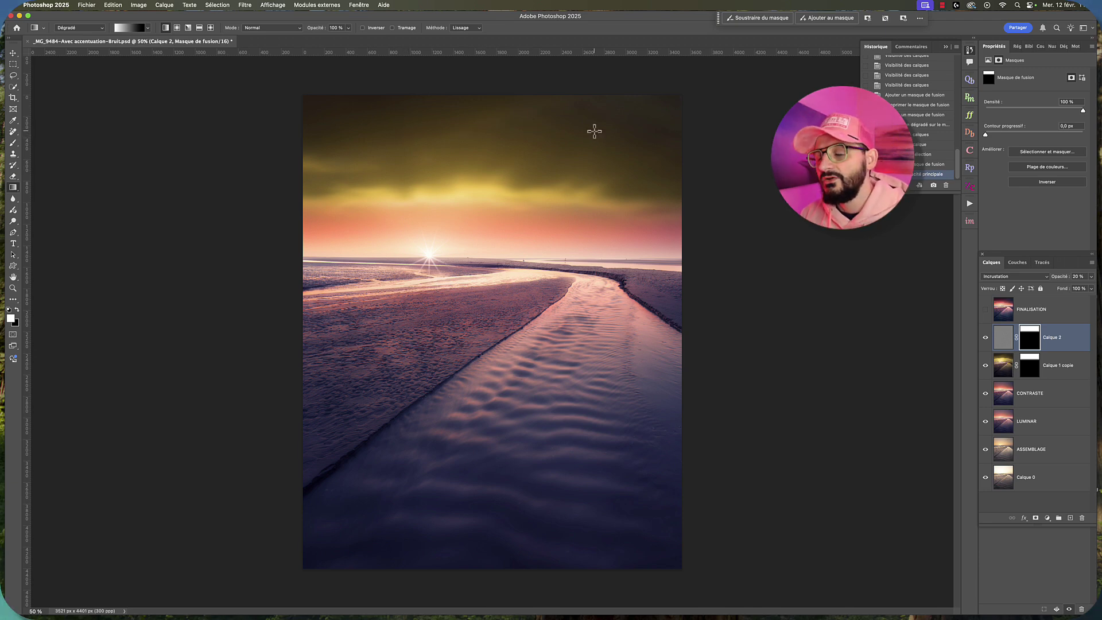
Set the blend mode of the Calque 1 copie sky layer to Luminosité.
left_click(989, 60)
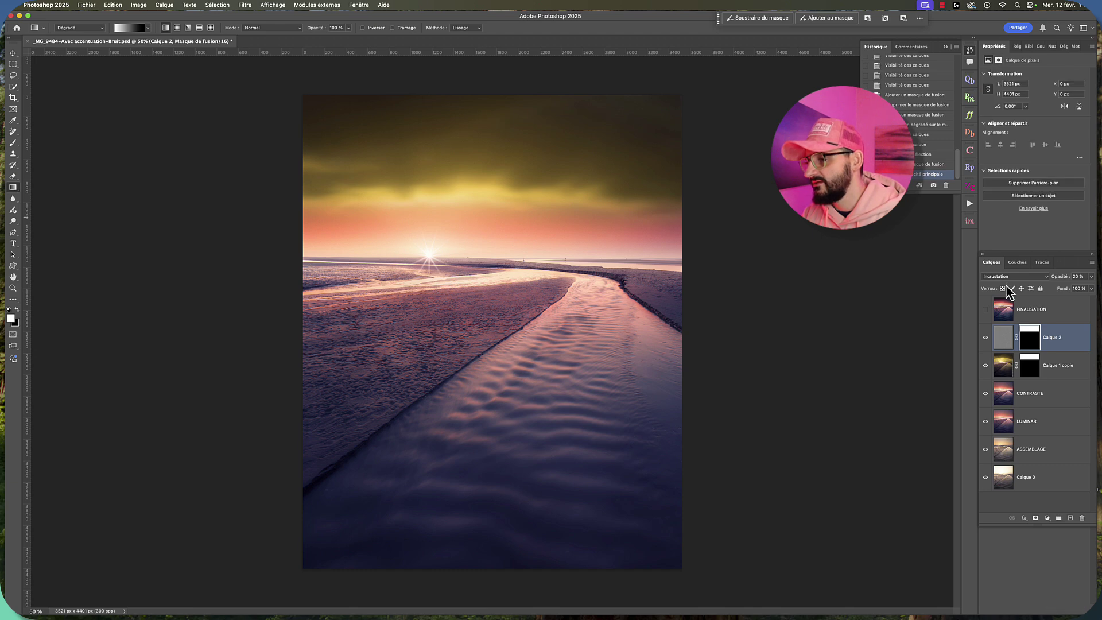
left_click(1018, 46)
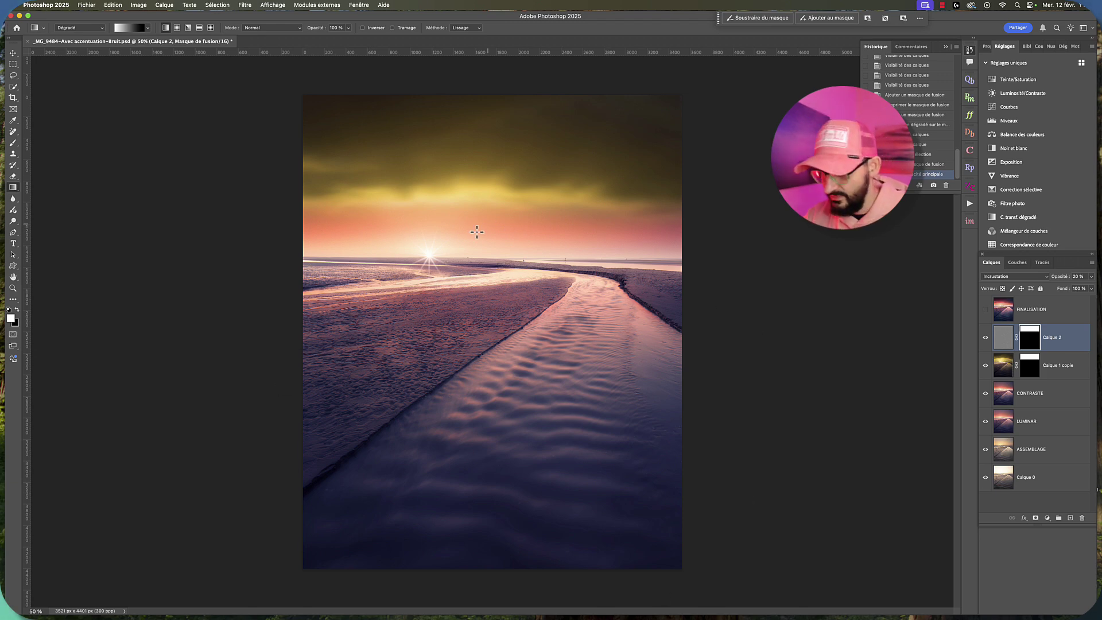
left_click(1012, 365)
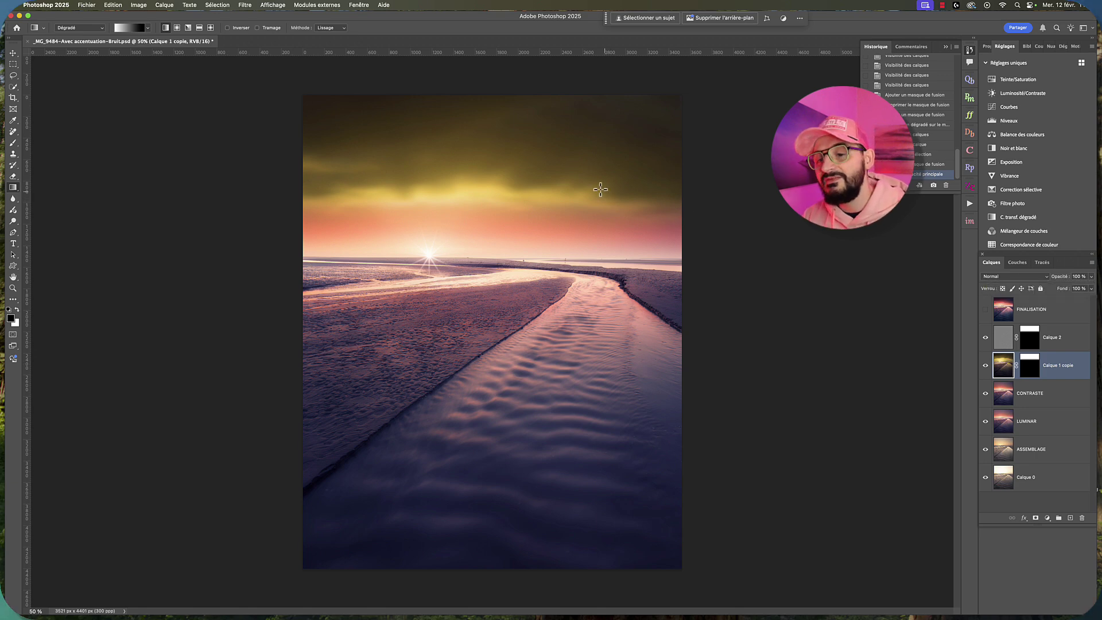
left_click(1001, 277)
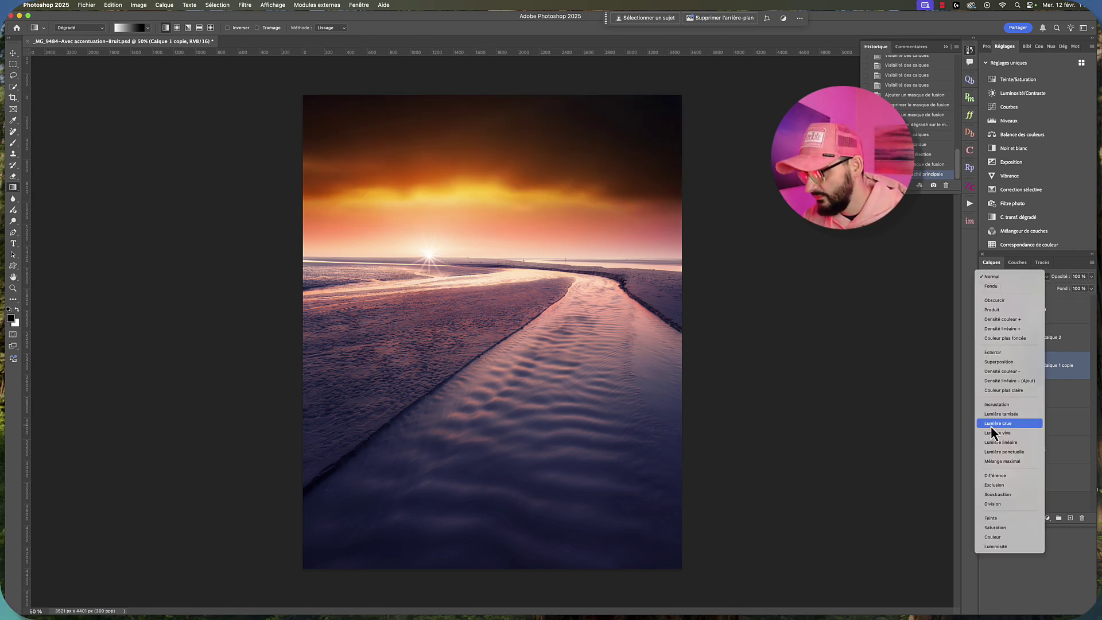
left_click(996, 547)
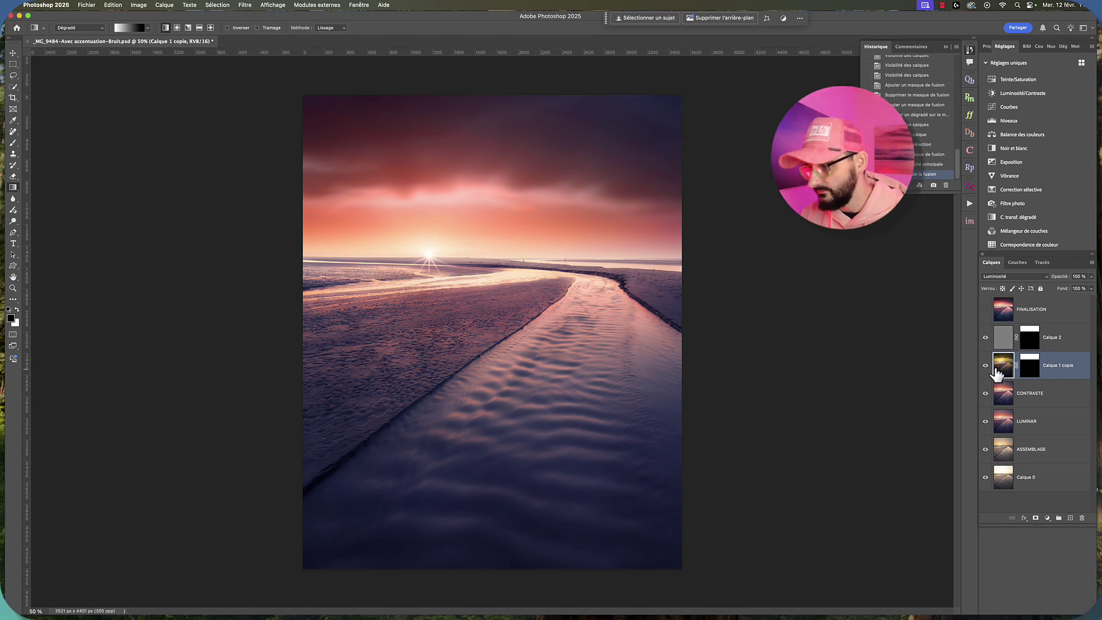
Compare the sky with and without Calque 1 copie and try out its opacity, keeping it at 100%.
left_click_drag(985, 365, 986, 344)
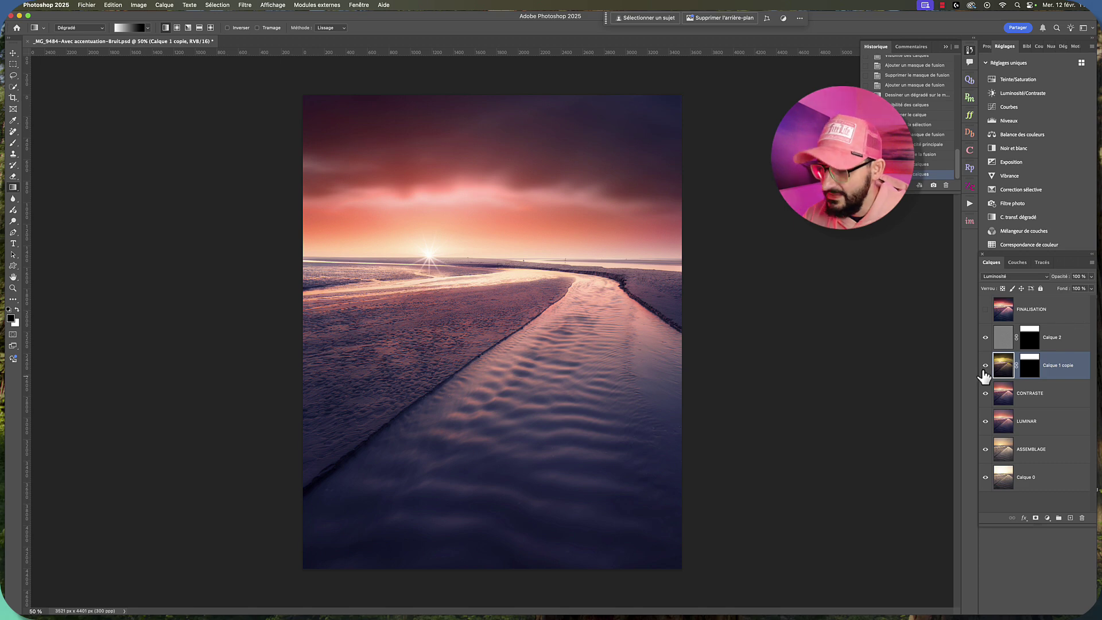
left_click(1092, 276)
mouse_move(1091, 287)
left_mouse_down()
mouse_move(1076, 287)
mouse_move(1093, 289)
left_mouse_up()
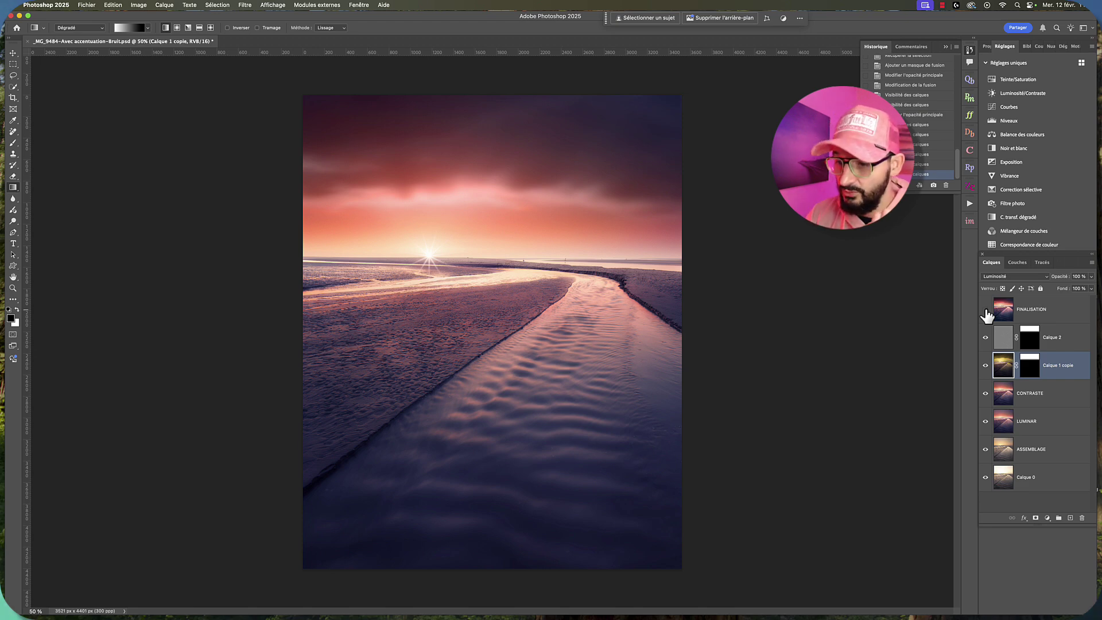
Show the FINALISATION layer, comparing the picture with and without it.
left_click(986, 310)
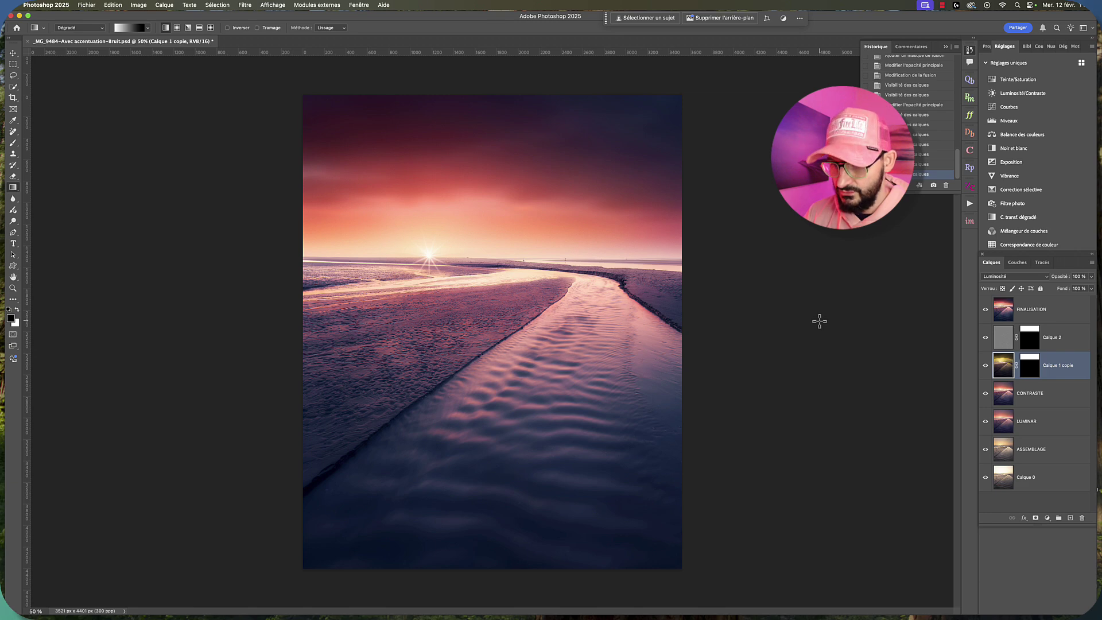
left_click(986, 311)
left_click(985, 313)
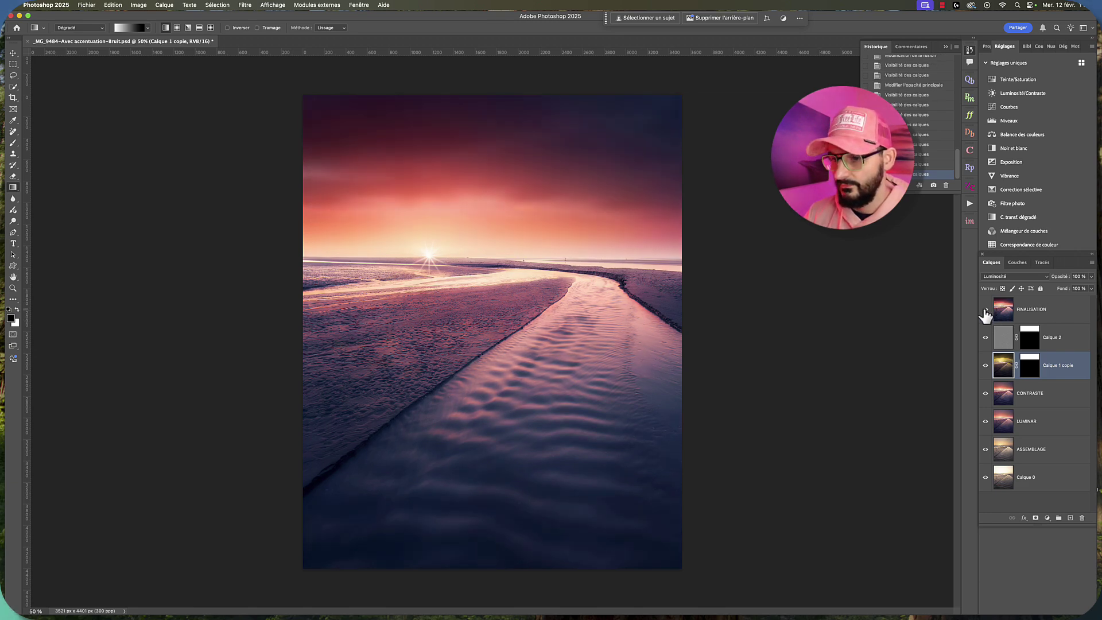
Compare the finished image with the original Calque 0 by isolating that layer and restoring all the others.
left_click(986, 481, "alt")
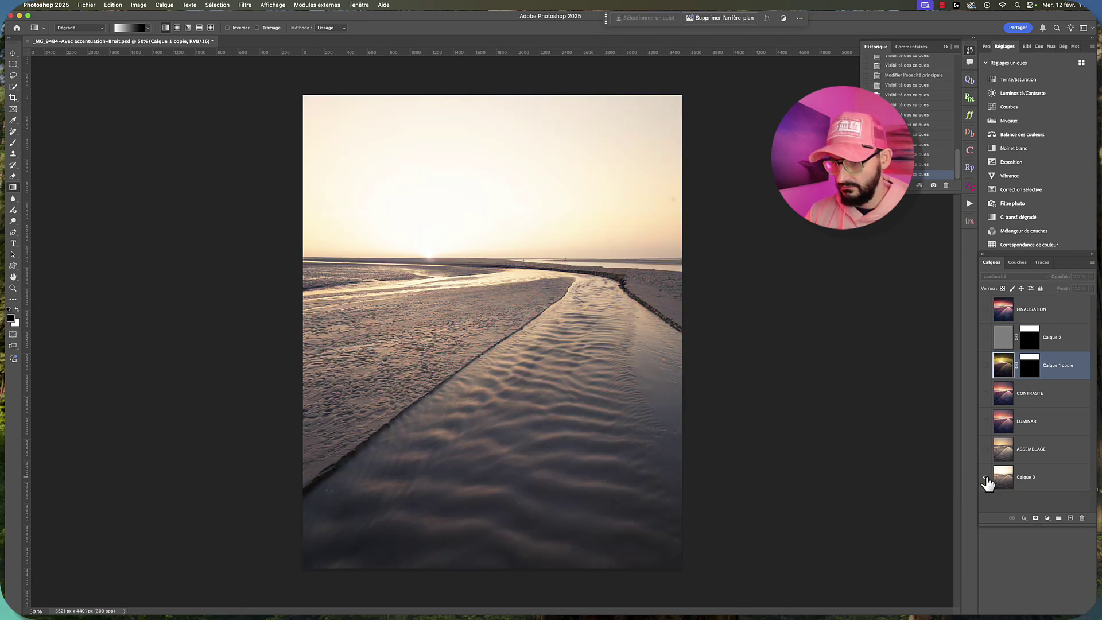
left_click(987, 481, "alt")
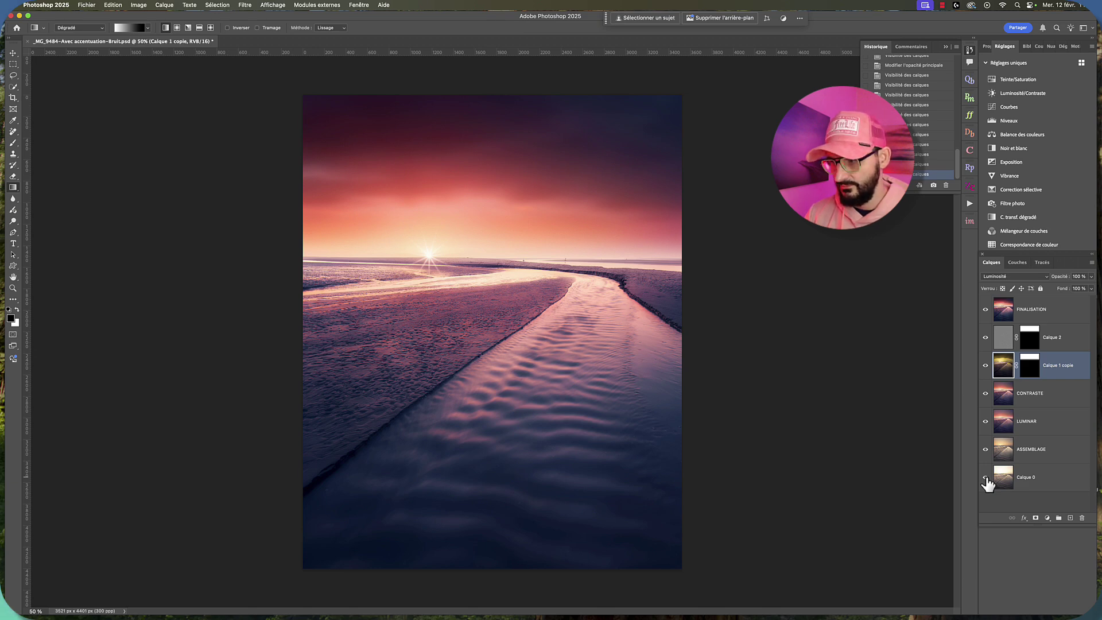
left_click(986, 481, "alt")
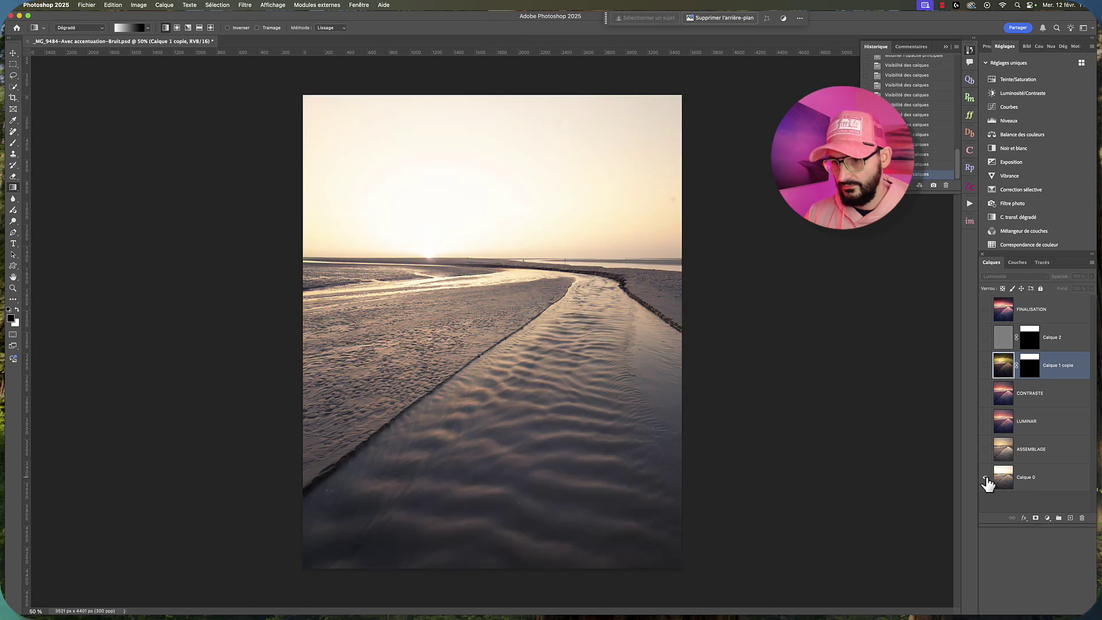
left_click(986, 481, "alt")
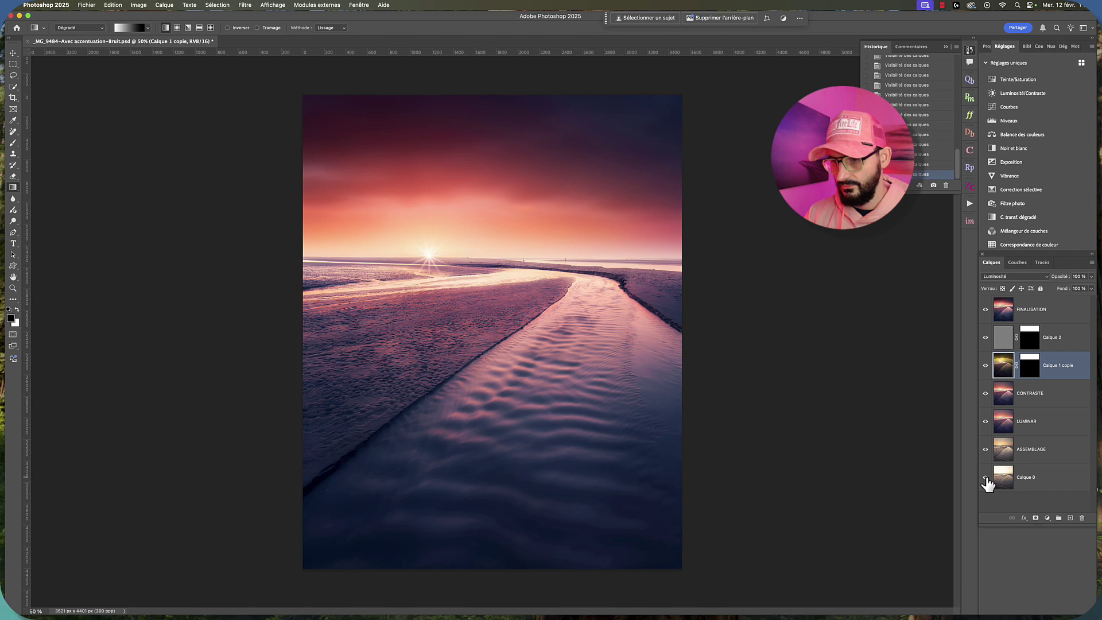